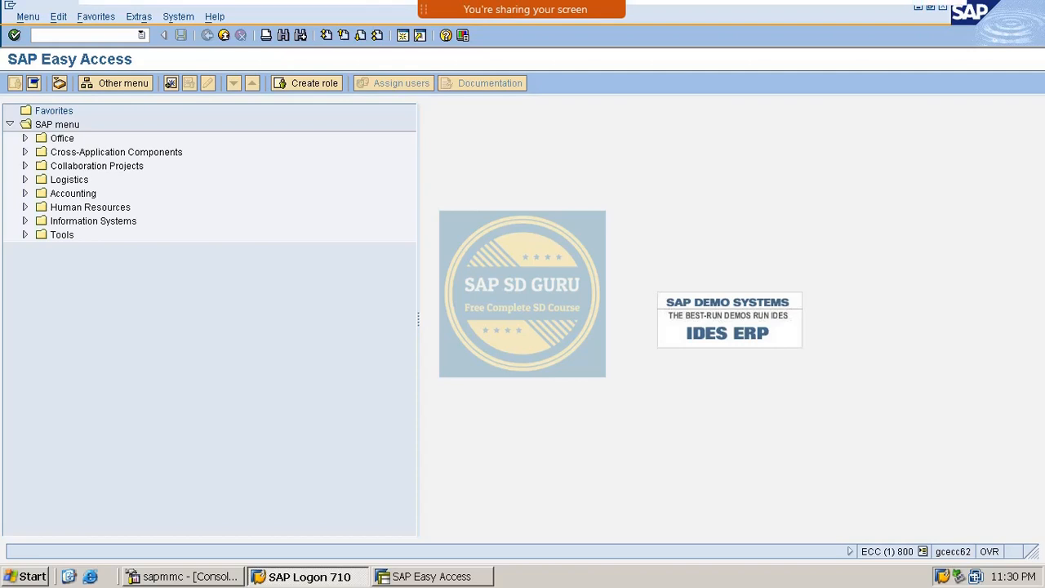
- Run the SPRO customizing transaction
mouse_move(525, 10)
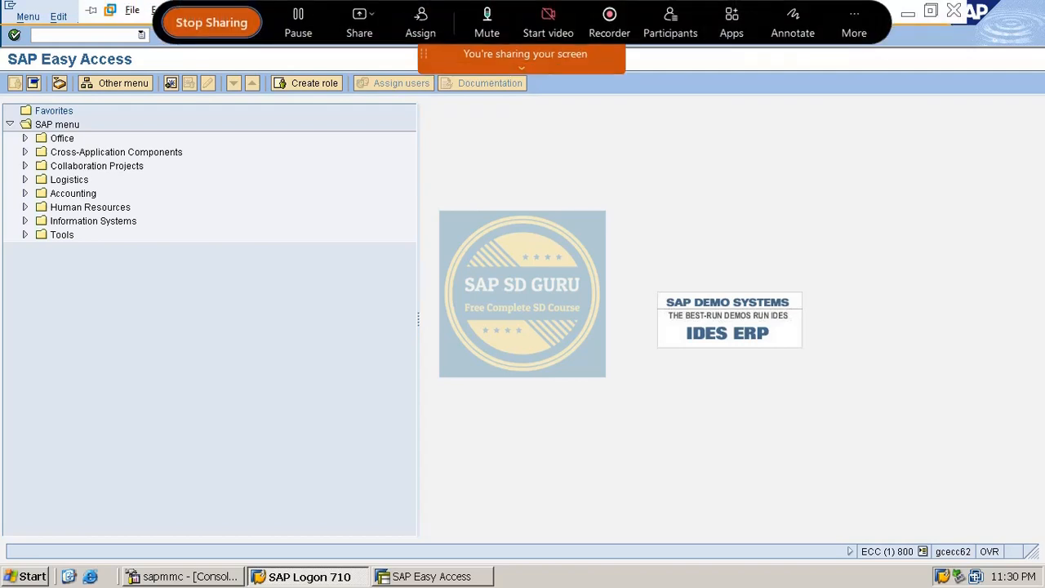
click(788, 34)
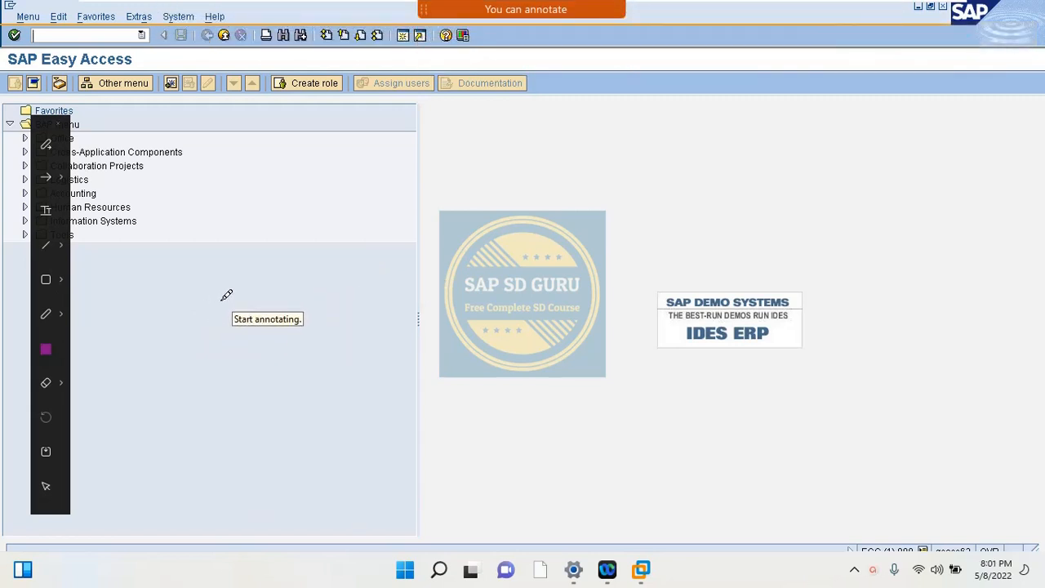
mouse_move(223, 300)
mouse_down()
mouse_move(263, 320)
mouse_move(284, 286)
mouse_move(331, 311)
mouse_move(319, 280)
mouse_move(411, 238)
mouse_move(412, 255)
mouse_move(437, 213)
mouse_move(489, 238)
mouse_move(518, 188)
mouse_move(579, 198)
mouse_move(612, 166)
mouse_move(784, 138)
mouse_move(796, 249)
mouse_up()
drag(808, 173, 798, 208)
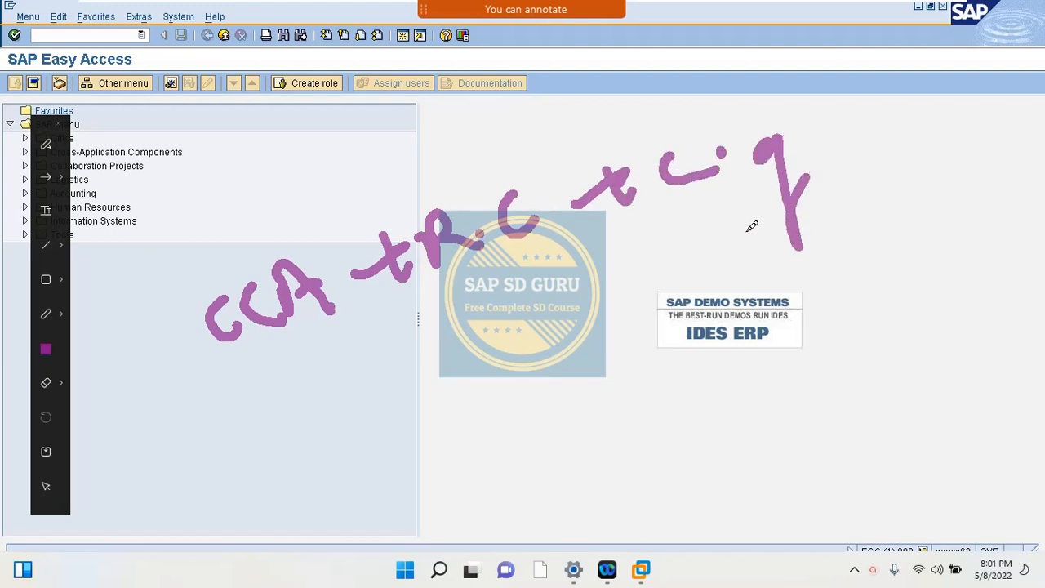
drag(308, 386, 612, 289)
drag(402, 400, 653, 302)
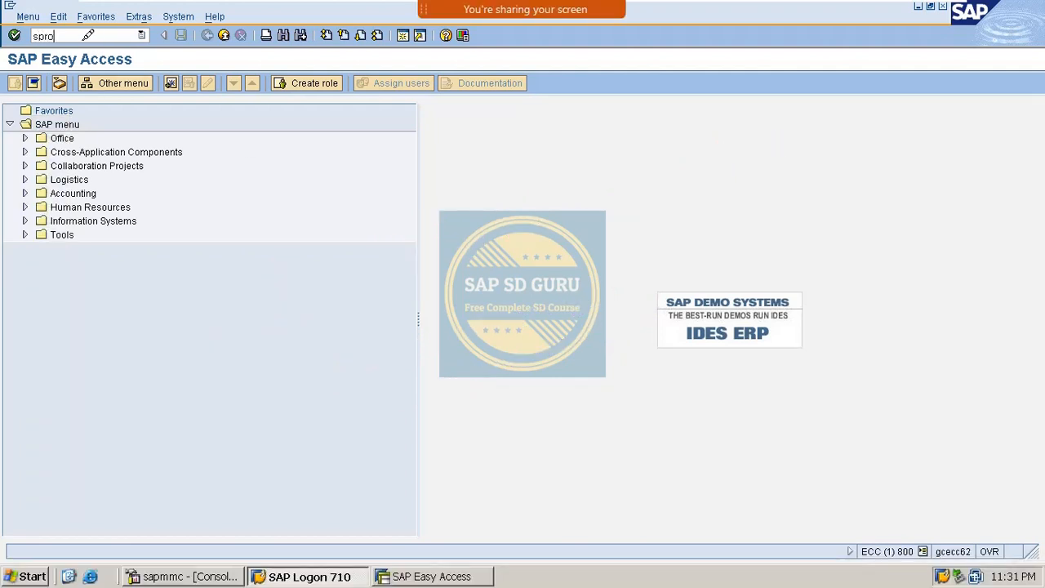
key(Return)
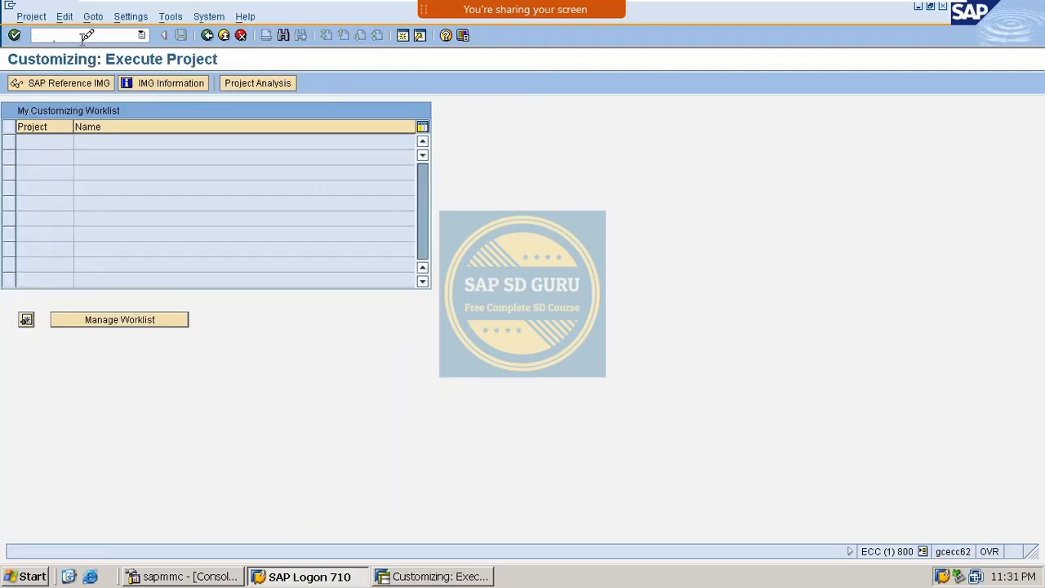
- Open Define Automatic Credit Control under Sales and Distribution > Basic Functions > Credit Management
click(38, 78)
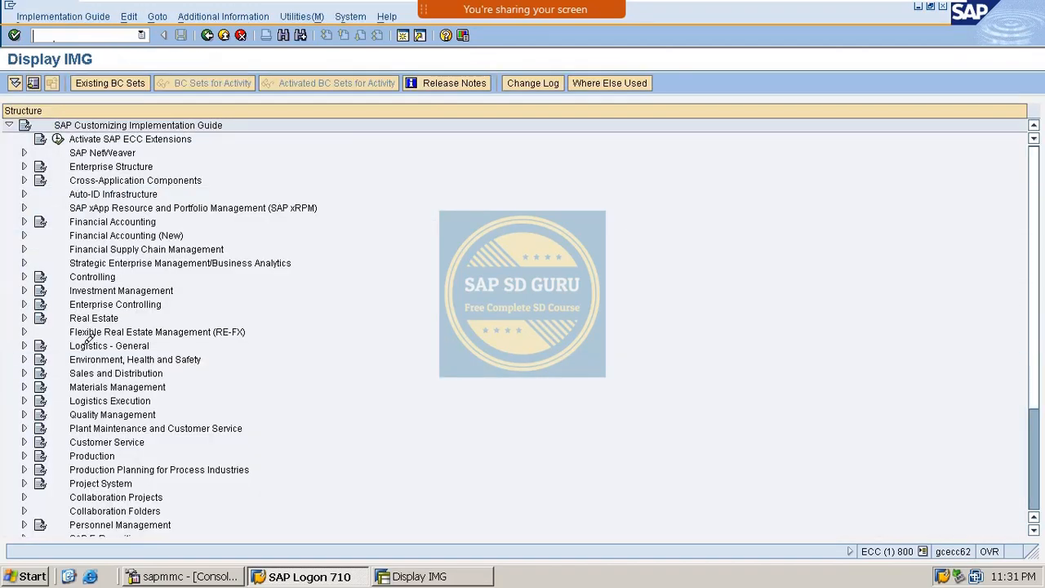
click(24, 373)
scroll(195, 397, down, 2)
scroll(195, 397, down, 3)
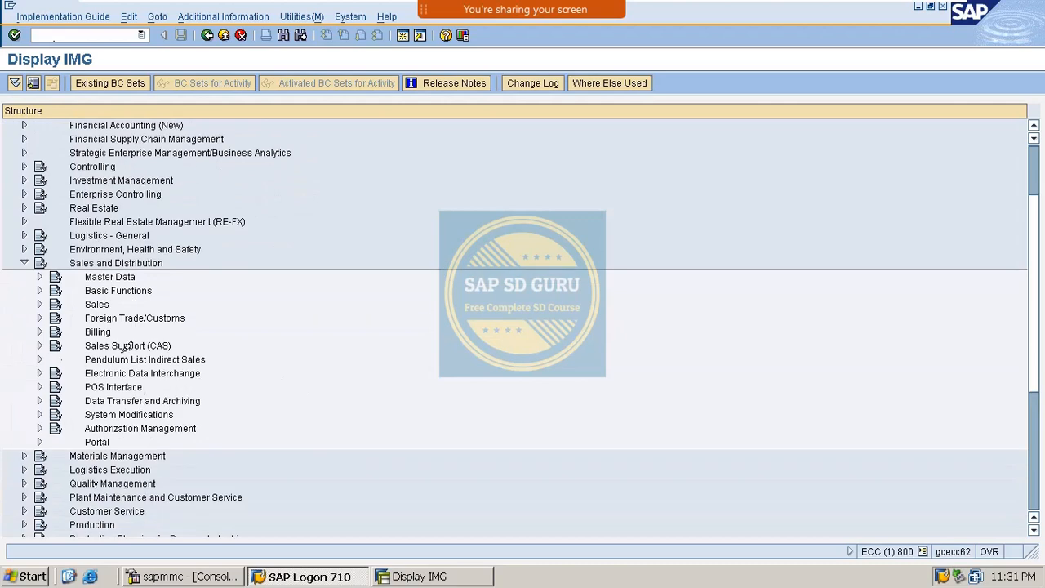
click(39, 179)
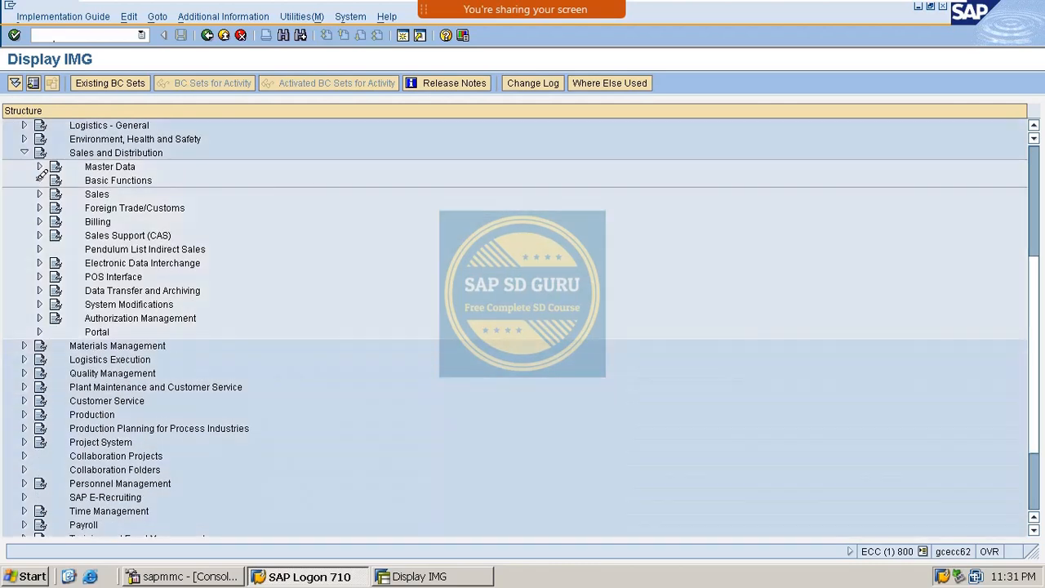
scroll(178, 345, down, 2)
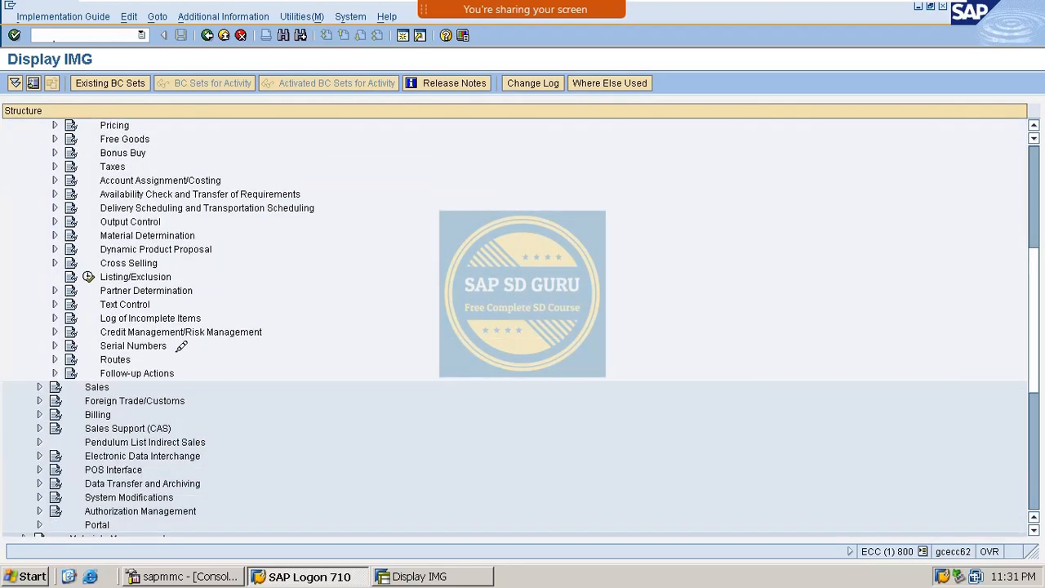
click(55, 330)
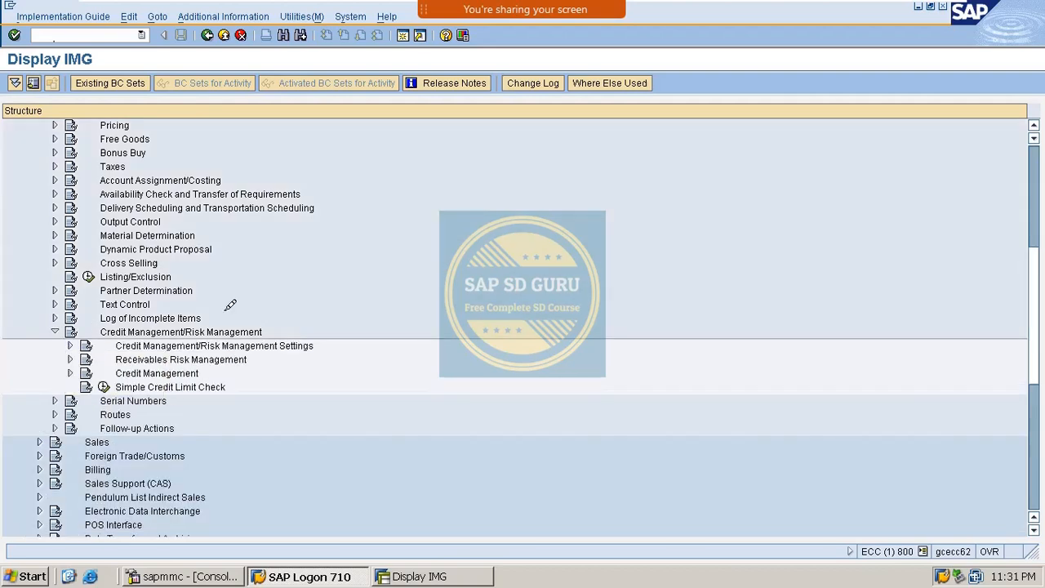
scroll(294, 303, down, 1)
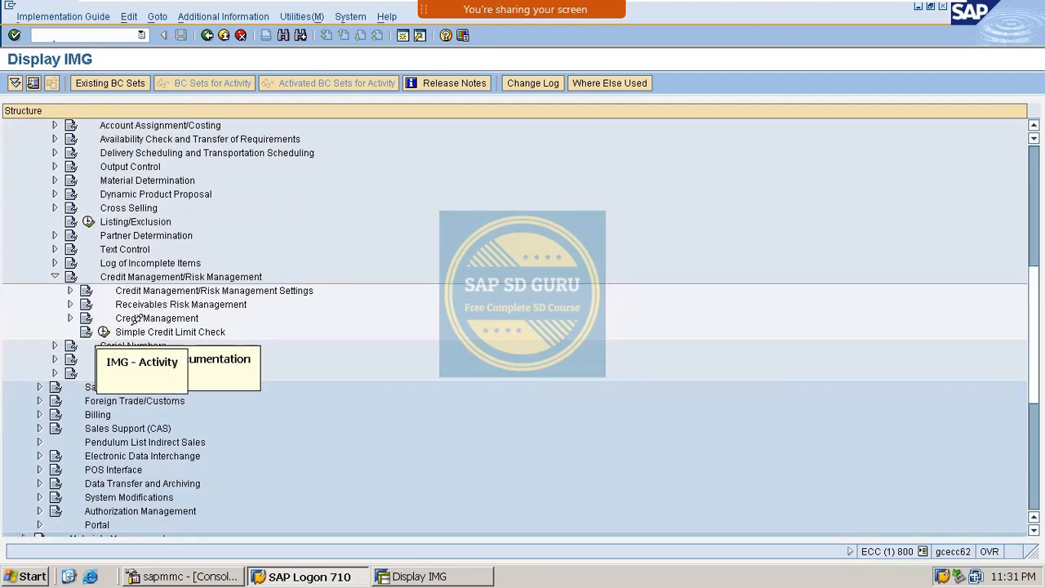
click(70, 318)
scroll(148, 304, down, 1)
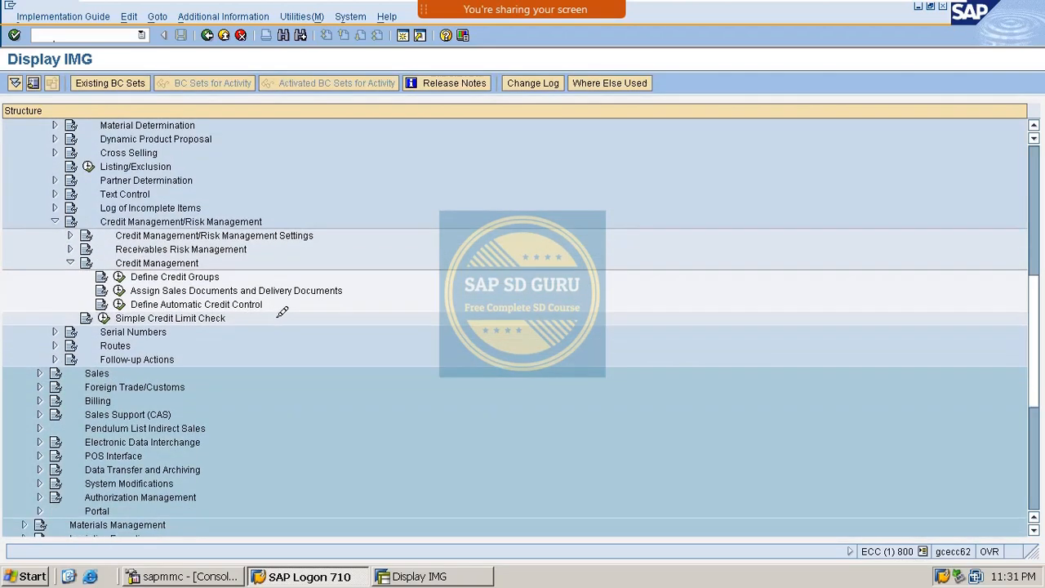
click(120, 303)
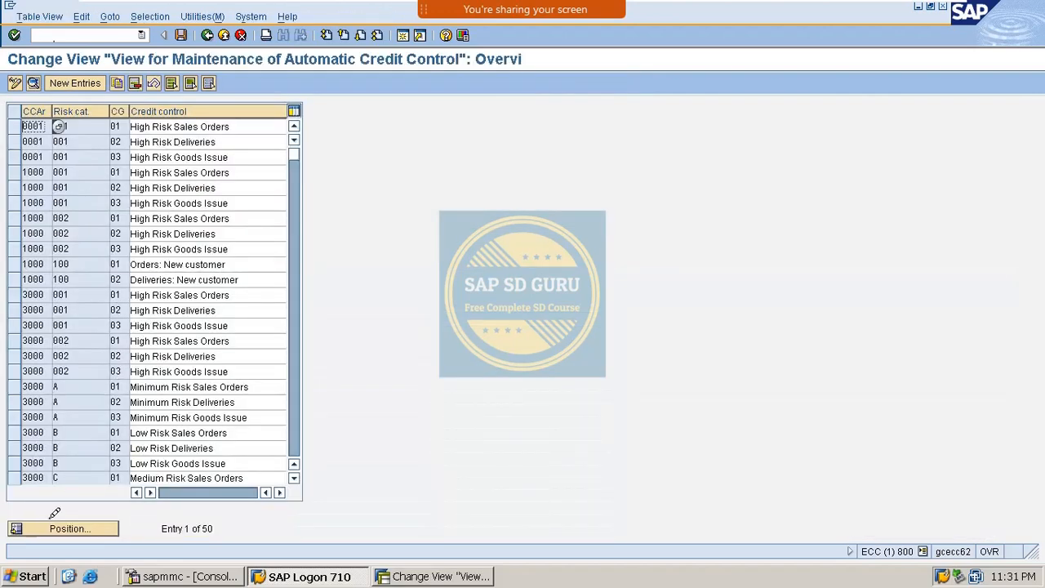
- Position the list on credit control area M100 and open the M01 / M1 HIGH RISK entry
click(64, 526)
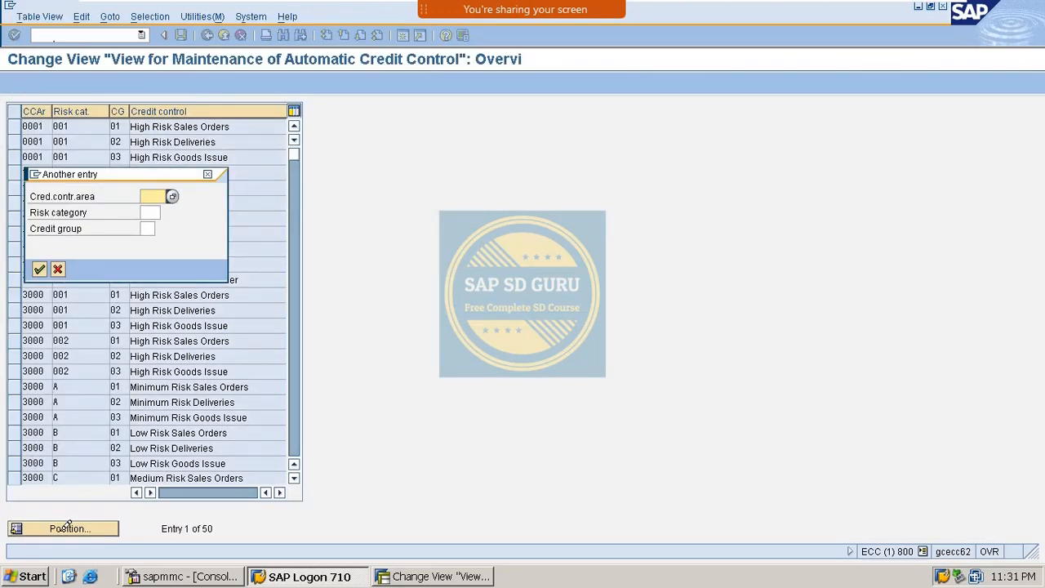
text(m100)
key(Return)
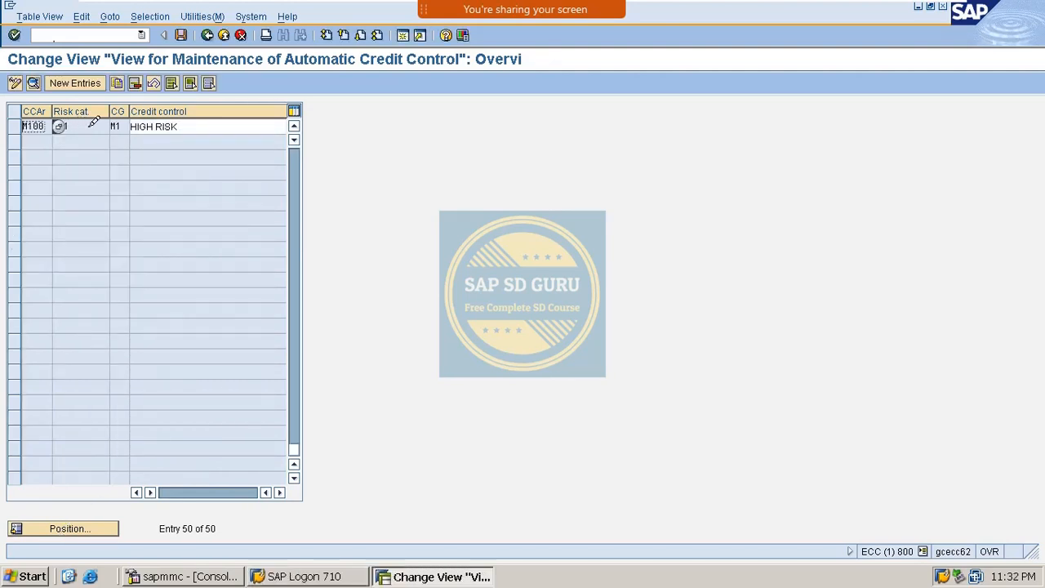
text(M01)
double_click(89, 126)
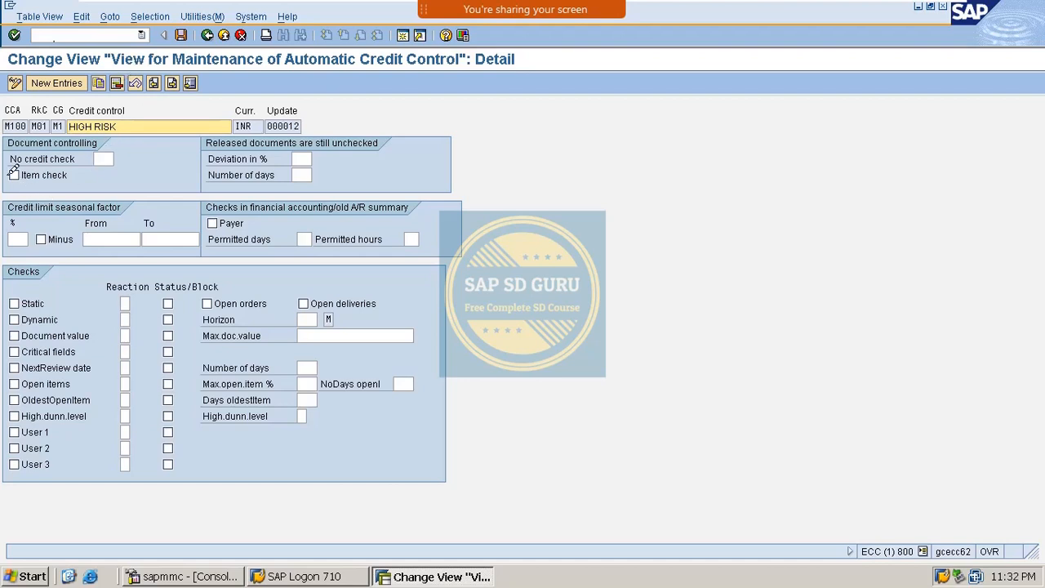
- Tick Item check under Document controlling for the M100 HIGH RISK entry
click(23, 173)
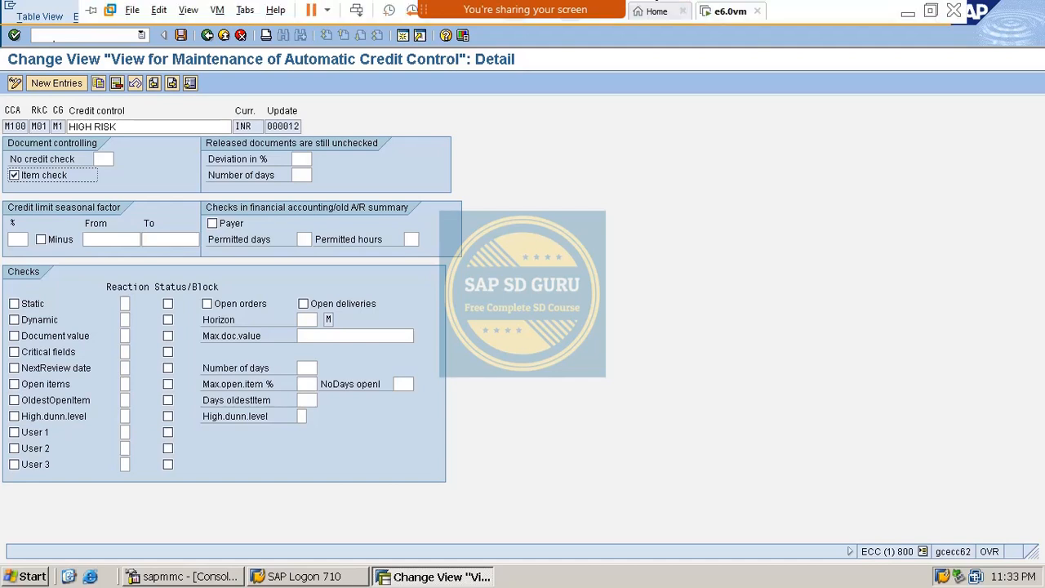
mouse_move(602, 10)
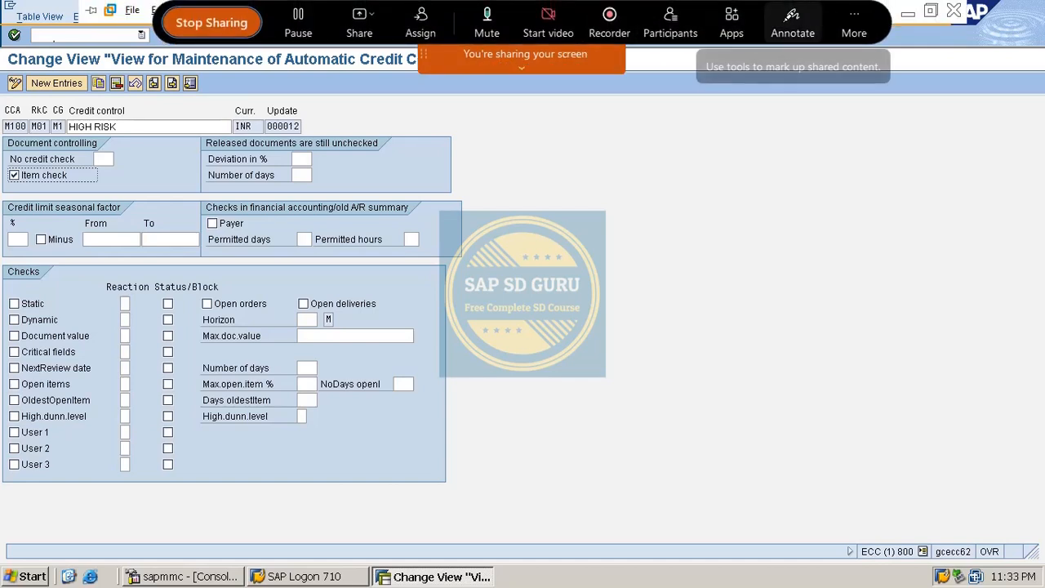
click(793, 25)
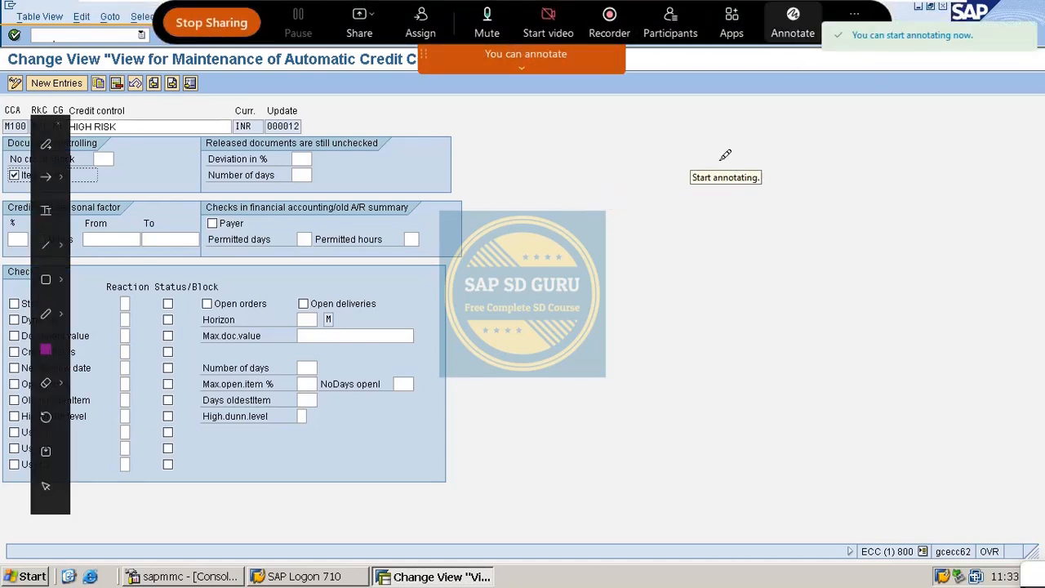
mouse_move(792, 119)
mouse_down()
mouse_move(774, 127)
mouse_move(802, 155)
mouse_move(767, 160)
mouse_up()
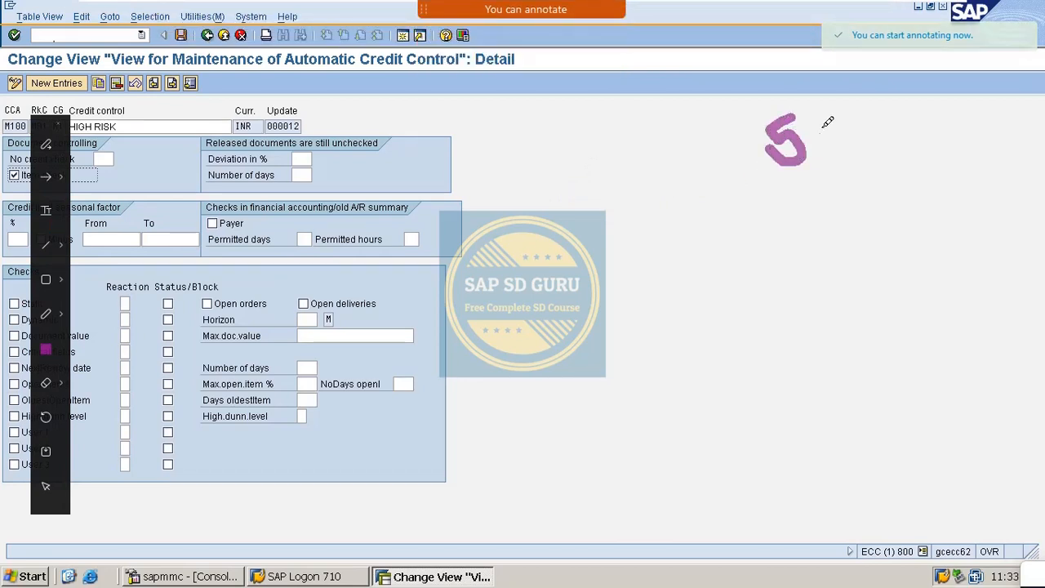
mouse_move(841, 122)
mouse_down()
mouse_move(829, 121)
mouse_move(930, 118)
mouse_up()
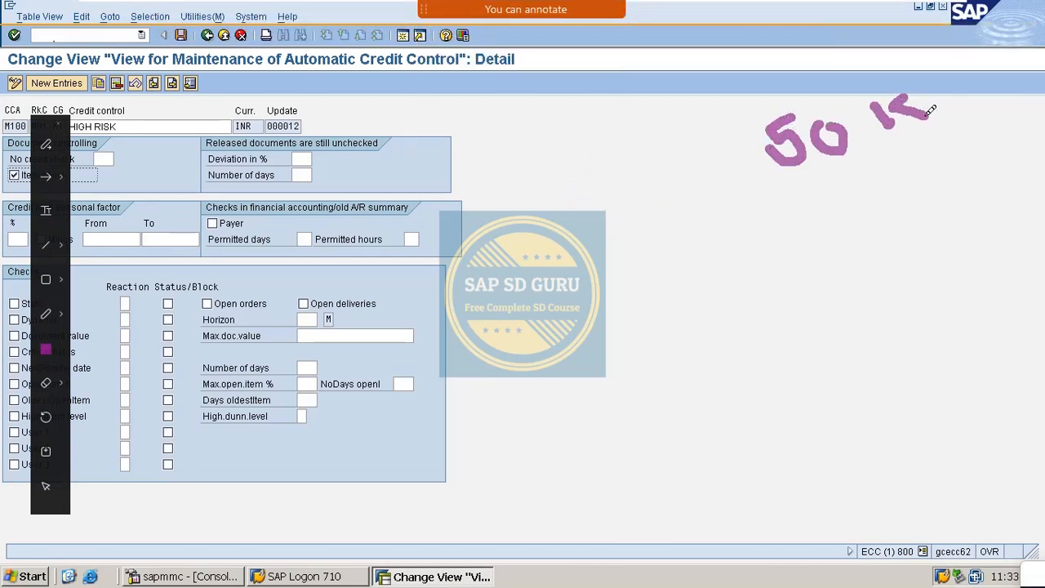
drag(736, 103, 980, 168)
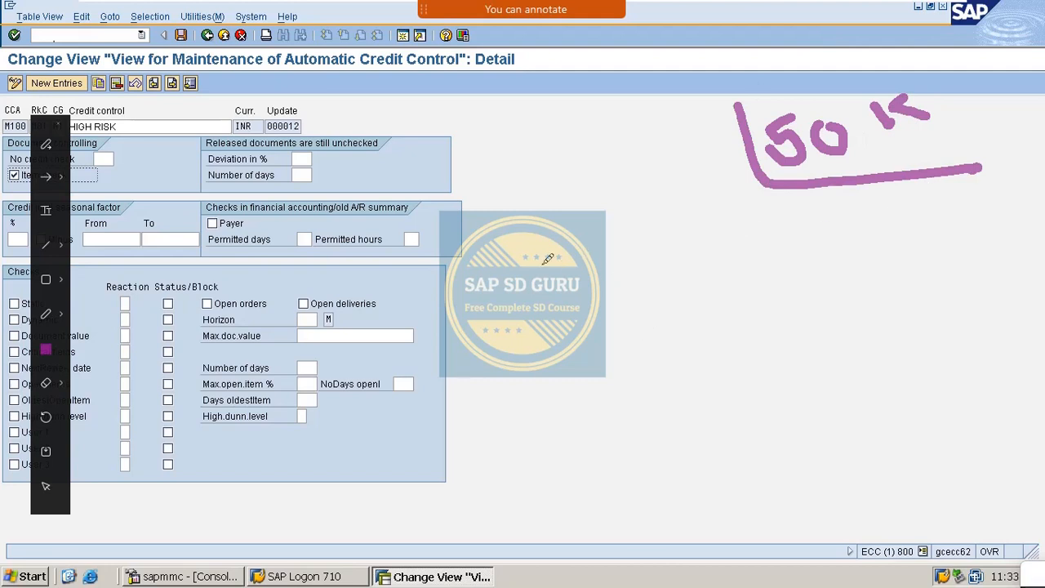
mouse_move(530, 259)
mouse_down()
mouse_move(529, 289)
mouse_move(560, 271)
mouse_move(543, 300)
mouse_up()
mouse_move(528, 347)
mouse_down()
mouse_move(539, 378)
mouse_move(570, 375)
mouse_up()
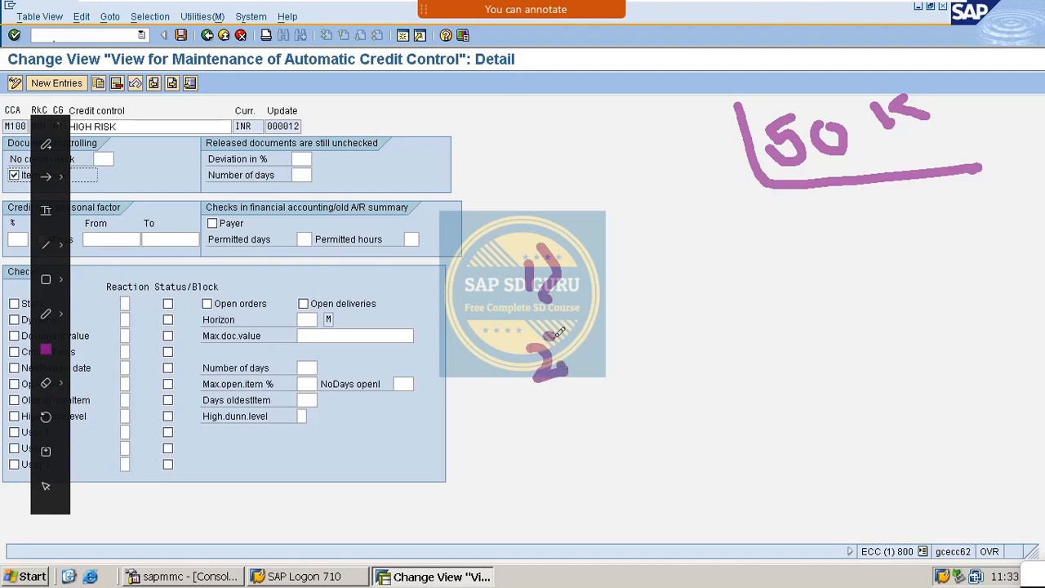
drag(560, 331, 570, 377)
mouse_move(542, 434)
mouse_down()
mouse_move(560, 455)
mouse_move(524, 481)
mouse_up()
drag(572, 425, 584, 496)
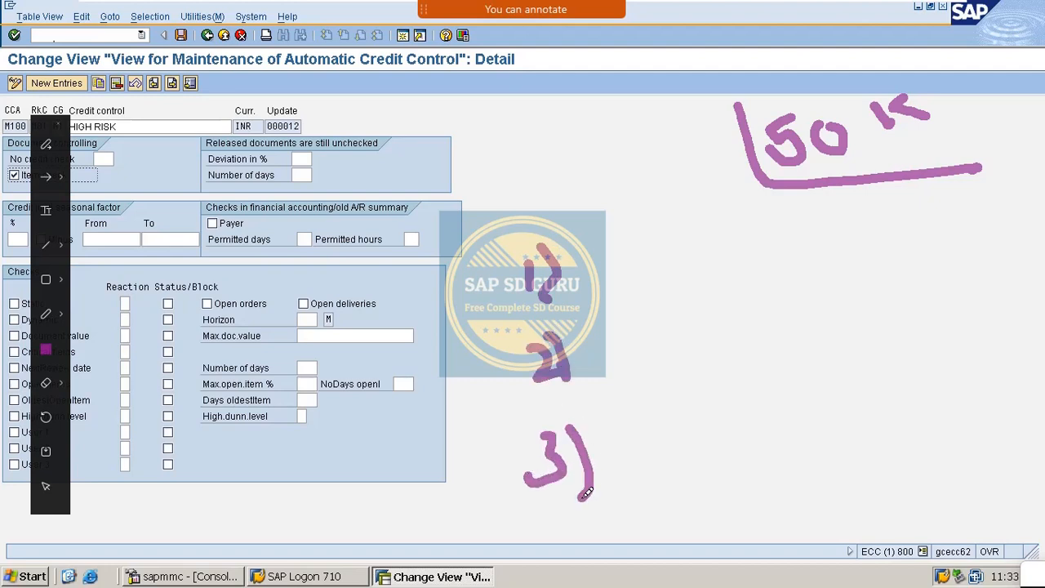
mouse_move(603, 283)
mouse_down()
mouse_move(664, 272)
mouse_move(653, 297)
mouse_up()
drag(711, 230, 721, 271)
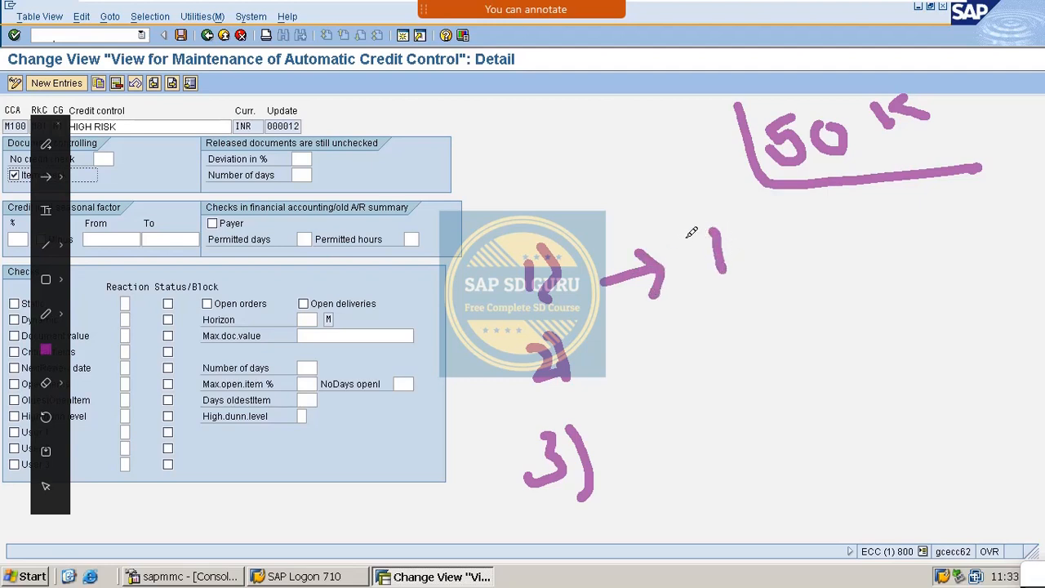
mouse_move(691, 232)
mouse_down()
mouse_move(718, 237)
mouse_move(730, 259)
mouse_move(728, 275)
mouse_move(694, 296)
mouse_up()
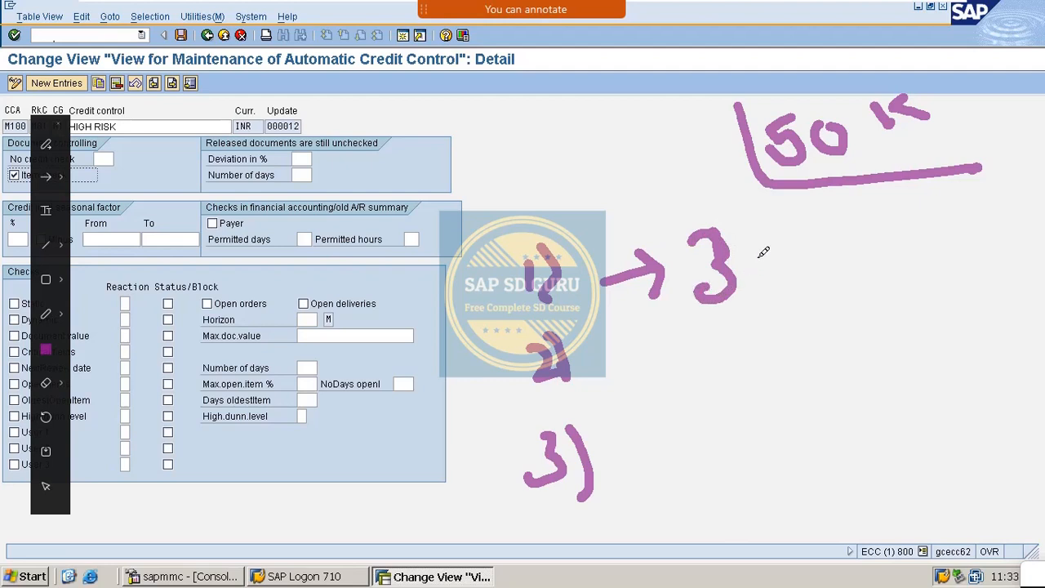
mouse_move(761, 250)
mouse_down()
mouse_move(808, 273)
mouse_move(873, 271)
mouse_up()
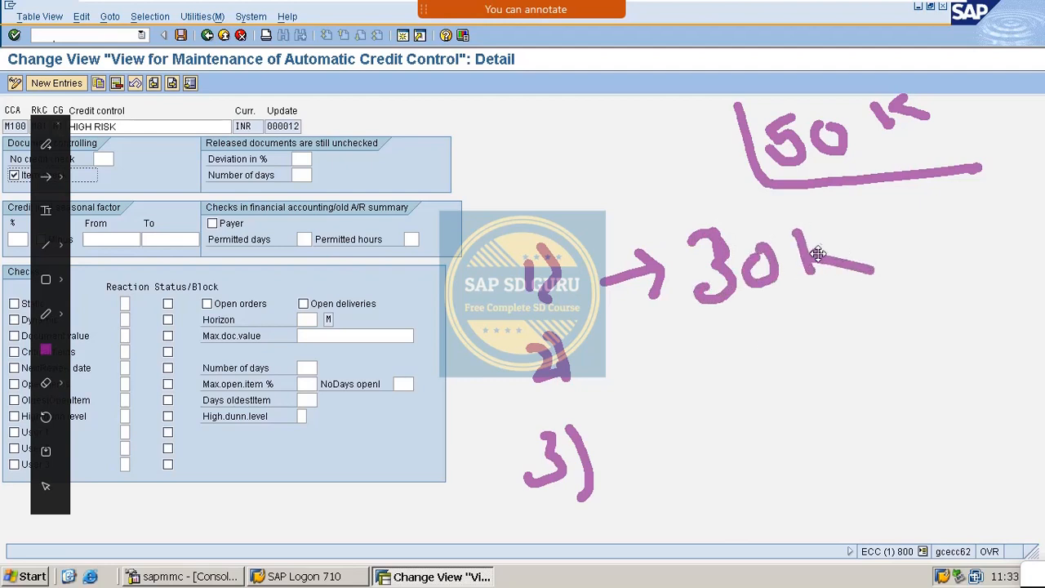
drag(817, 254, 833, 230)
drag(629, 377, 680, 356)
drag(643, 346, 681, 374)
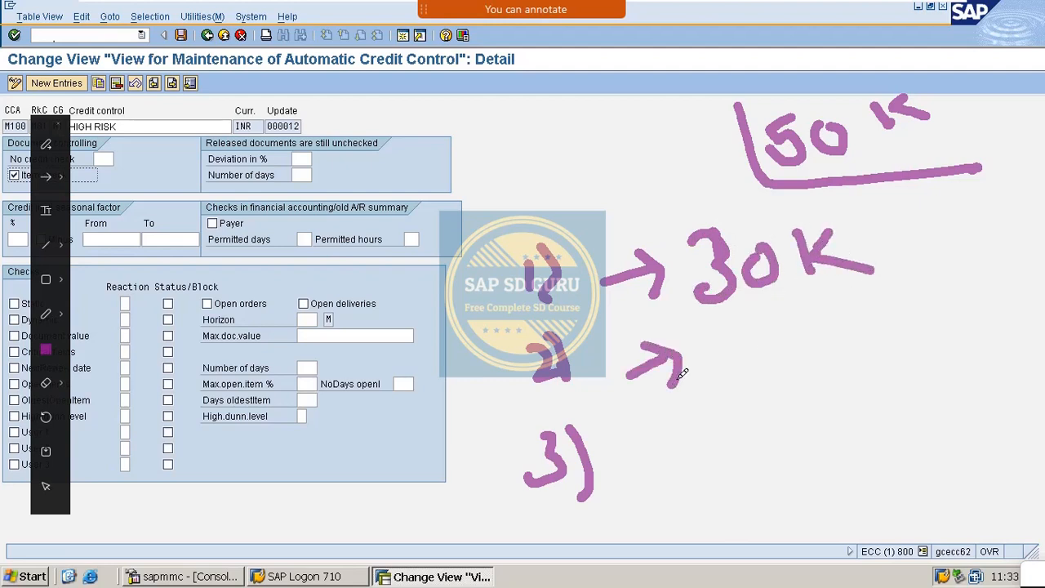
drag(721, 331, 776, 373)
drag(771, 326, 841, 353)
drag(671, 463, 739, 441)
mouse_move(679, 421)
mouse_down()
mouse_move(741, 431)
mouse_move(726, 469)
mouse_up()
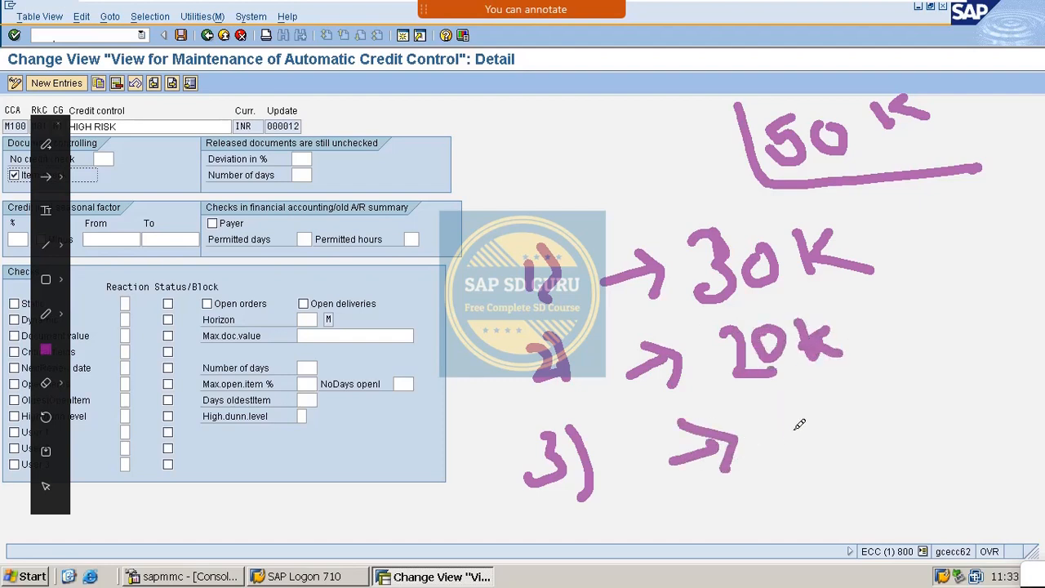
drag(790, 420, 796, 463)
mouse_move(820, 426)
mouse_down()
mouse_move(817, 448)
mouse_move(841, 428)
mouse_up()
mouse_move(849, 415)
mouse_down()
mouse_move(850, 457)
mouse_move(856, 441)
mouse_up()
drag(856, 441, 926, 441)
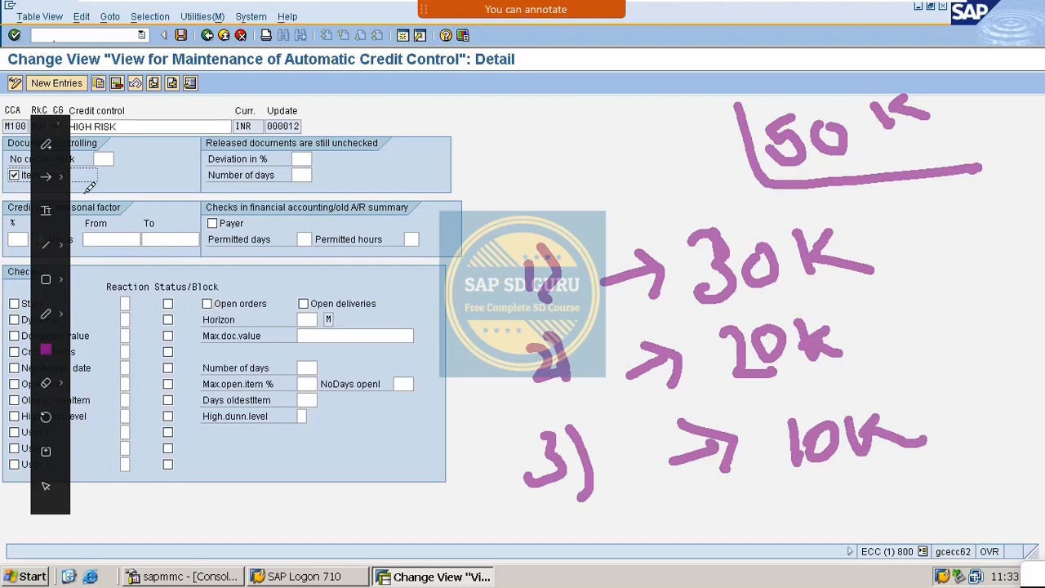
drag(131, 168, 267, 87)
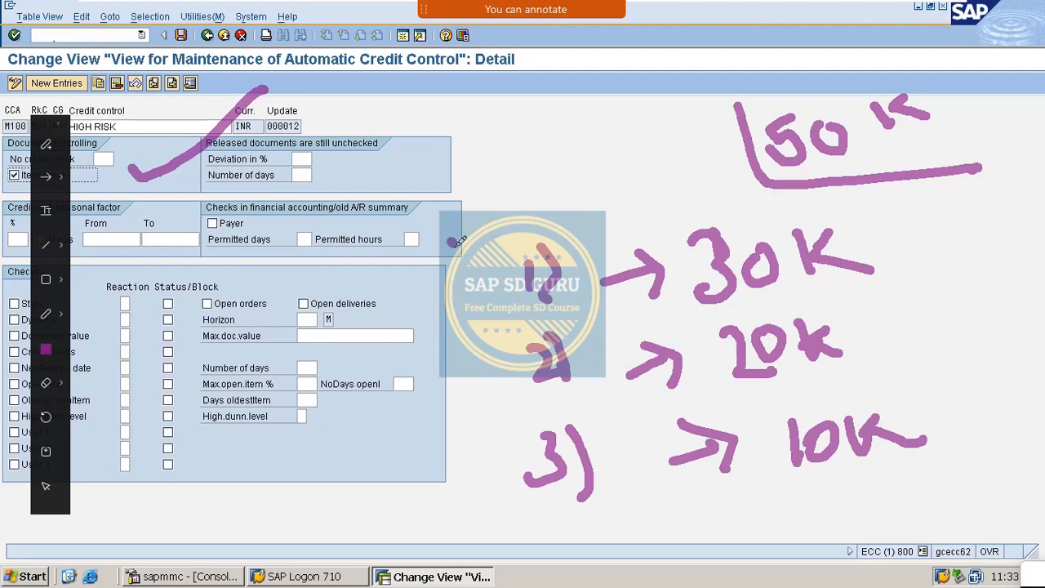
drag(449, 238, 505, 277)
mouse_move(472, 327)
mouse_down()
mouse_move(512, 351)
mouse_move(509, 381)
mouse_up()
mouse_move(490, 432)
mouse_down()
mouse_move(503, 457)
mouse_move(488, 469)
mouse_move(509, 454)
mouse_up()
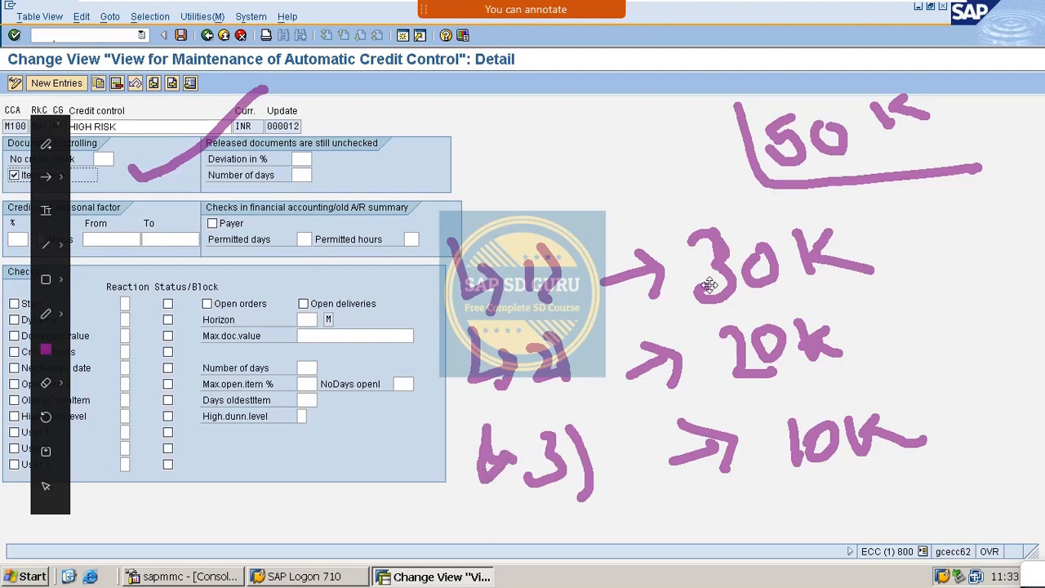
mouse_move(422, 343)
mouse_down()
mouse_move(686, 282)
mouse_move(709, 308)
mouse_move(869, 270)
mouse_move(976, 207)
mouse_up()
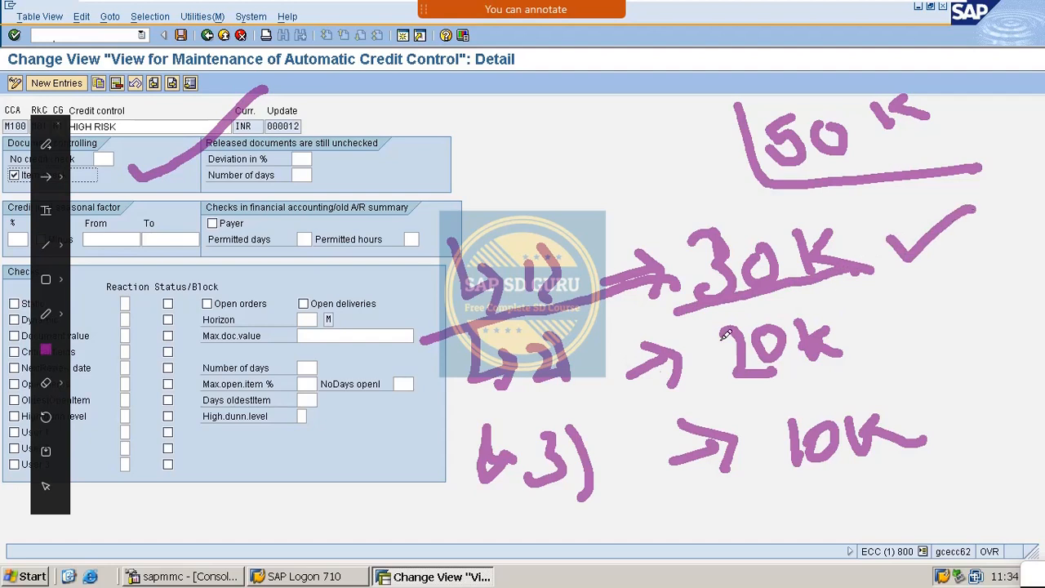
mouse_move(473, 426)
mouse_down()
mouse_move(707, 369)
mouse_move(848, 350)
mouse_up()
drag(887, 309, 970, 274)
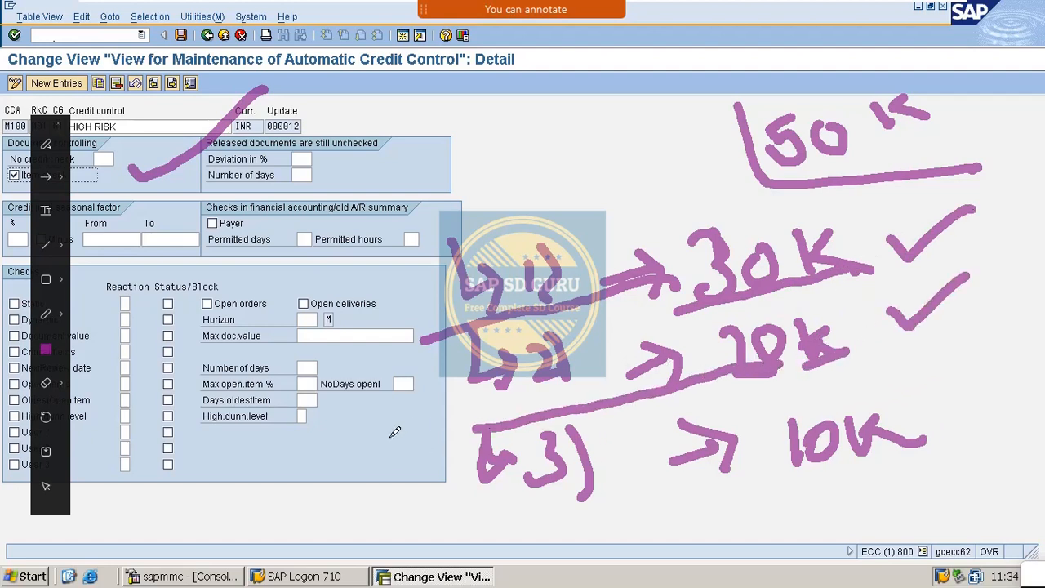
drag(923, 344, 1026, 351)
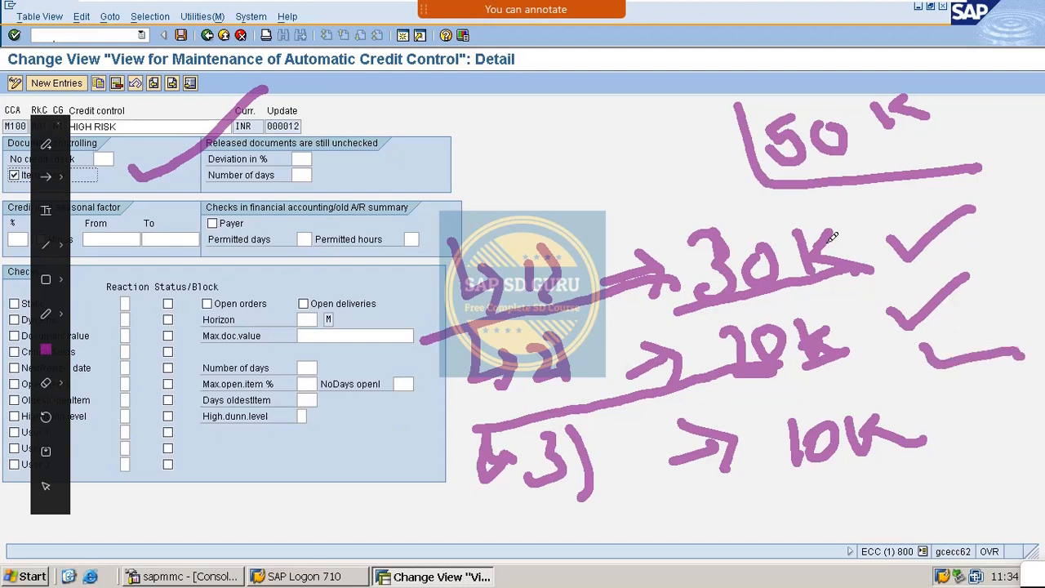
drag(106, 173, 254, 72)
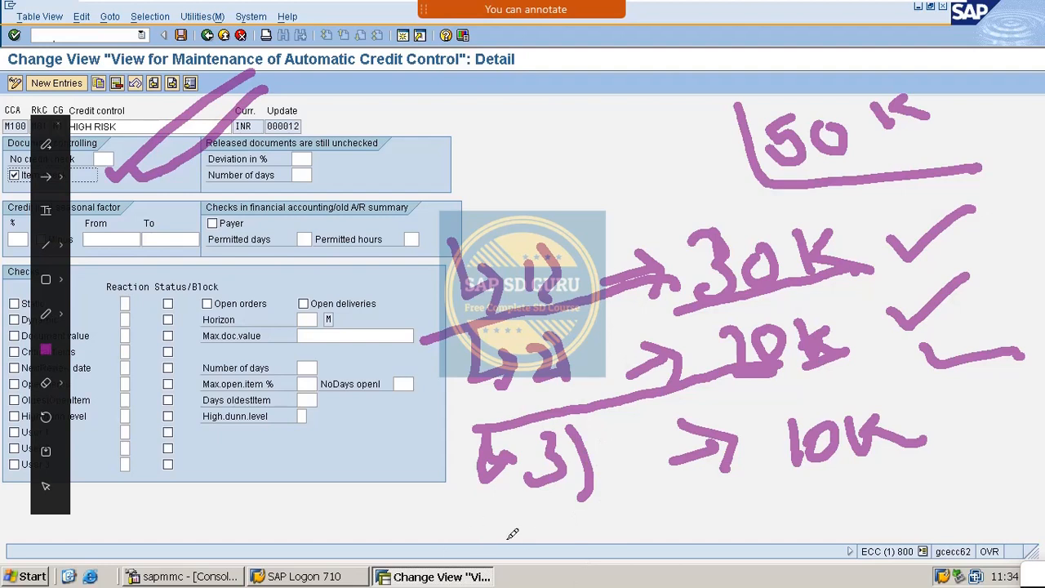
drag(529, 528, 533, 563)
drag(581, 529, 632, 522)
drag(704, 533, 776, 508)
mouse_move(739, 499)
mouse_down()
mouse_move(779, 507)
mouse_move(763, 554)
mouse_up()
mouse_move(462, 193)
mouse_down()
mouse_move(449, 394)
mouse_move(482, 585)
mouse_up()
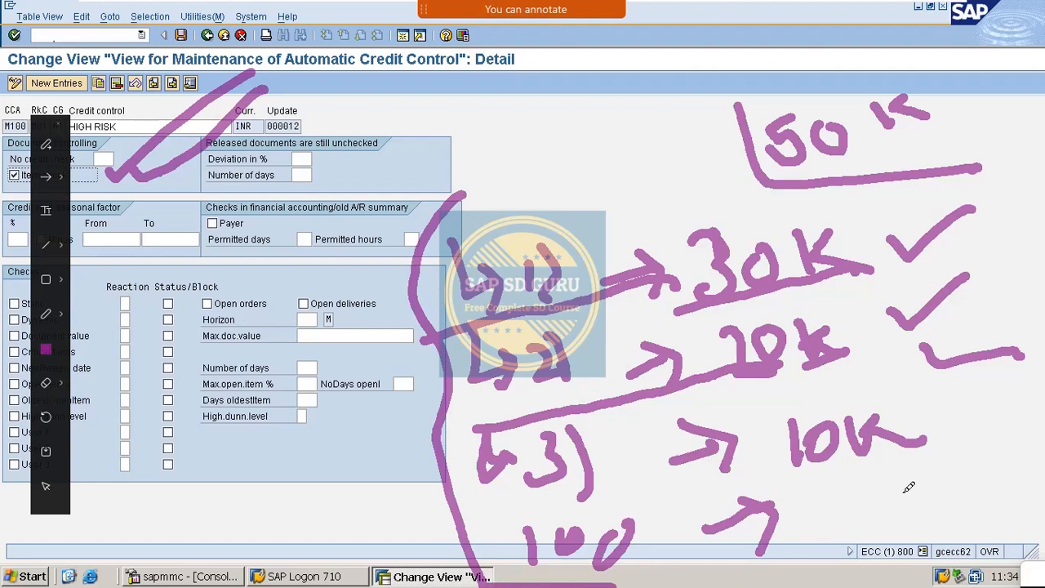
drag(707, 132, 529, 176)
mouse_move(499, 129)
mouse_down()
mouse_move(483, 216)
mouse_move(645, 178)
mouse_up()
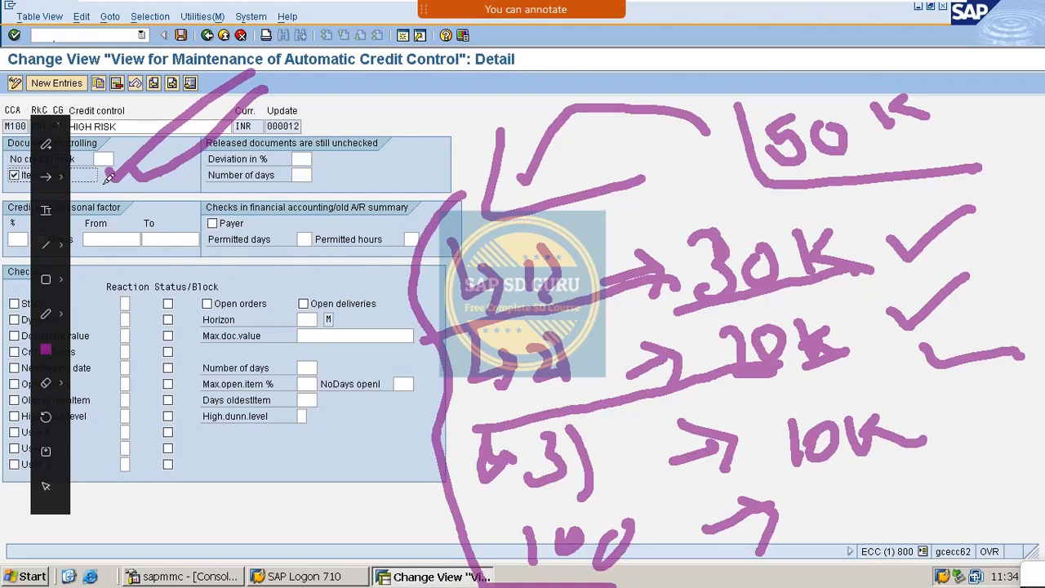
drag(102, 181, 167, 122)
key(Escape)
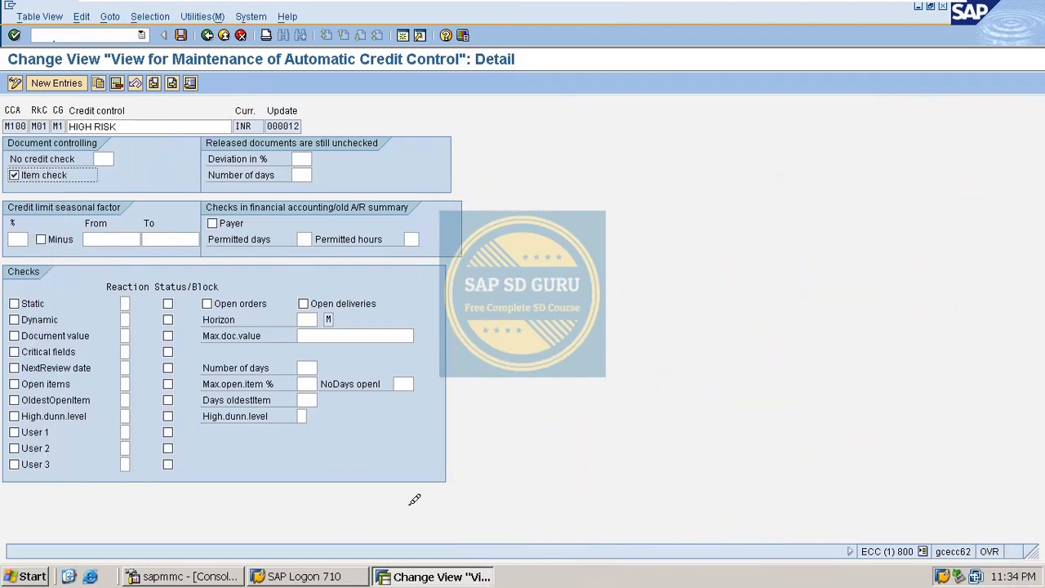
- Turn on the static check with Warning reaction A, block, open orders and open deliveries
click(181, 35)
click(39, 237)
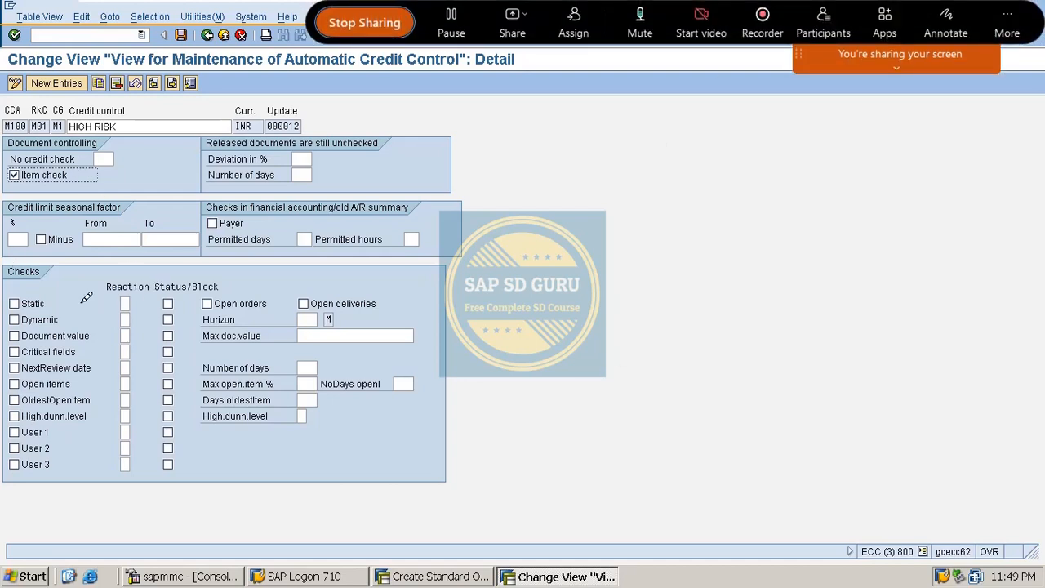
click(37, 302)
click(124, 303)
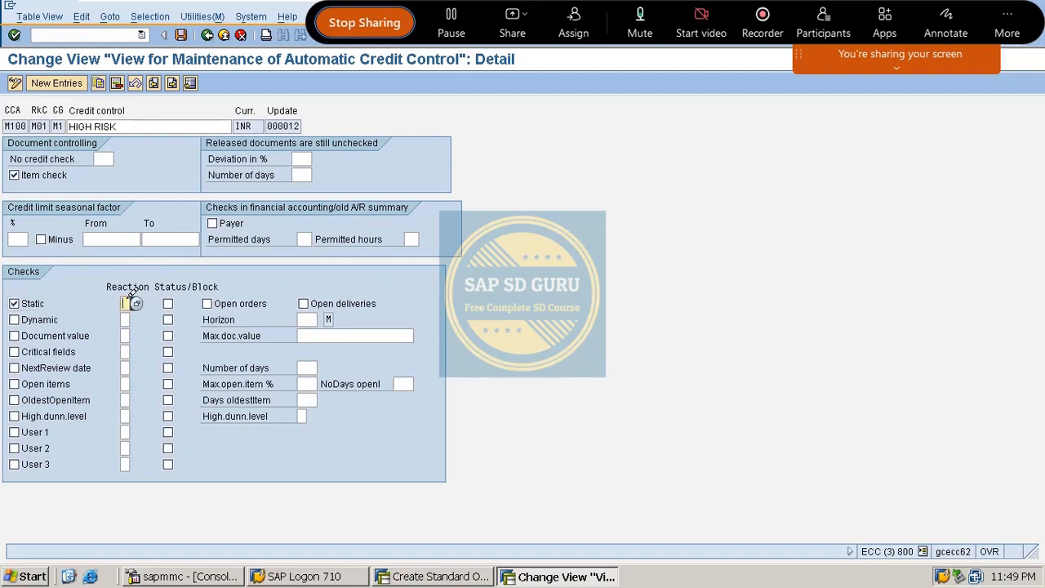
click(134, 302)
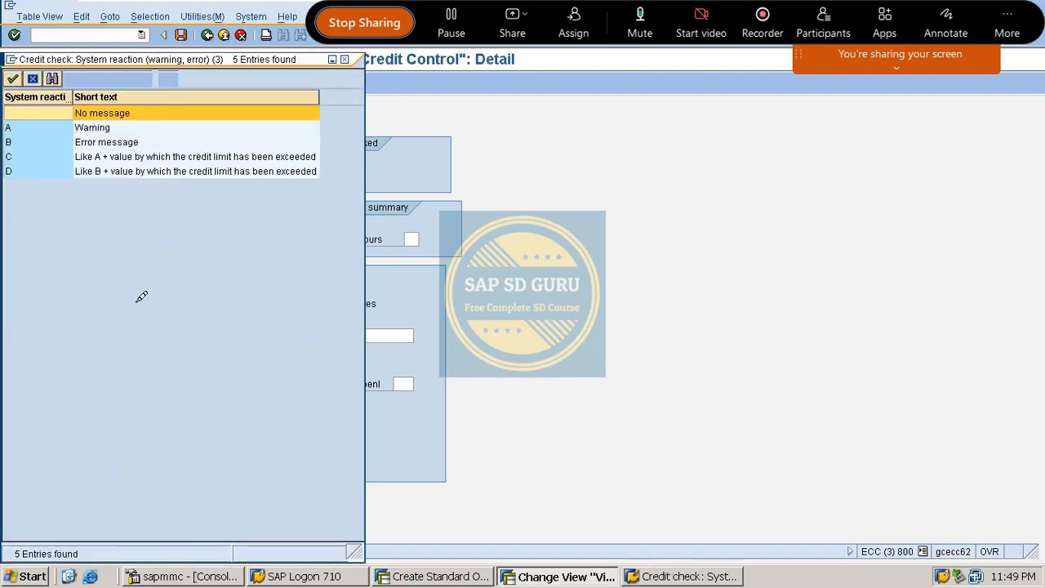
click(89, 124)
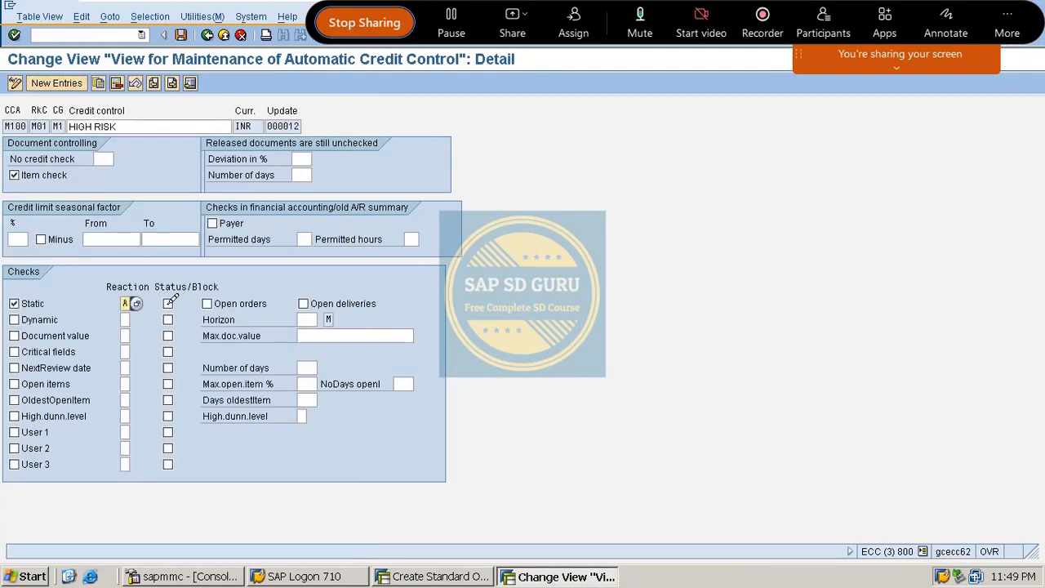
click(167, 303)
click(219, 303)
click(306, 301)
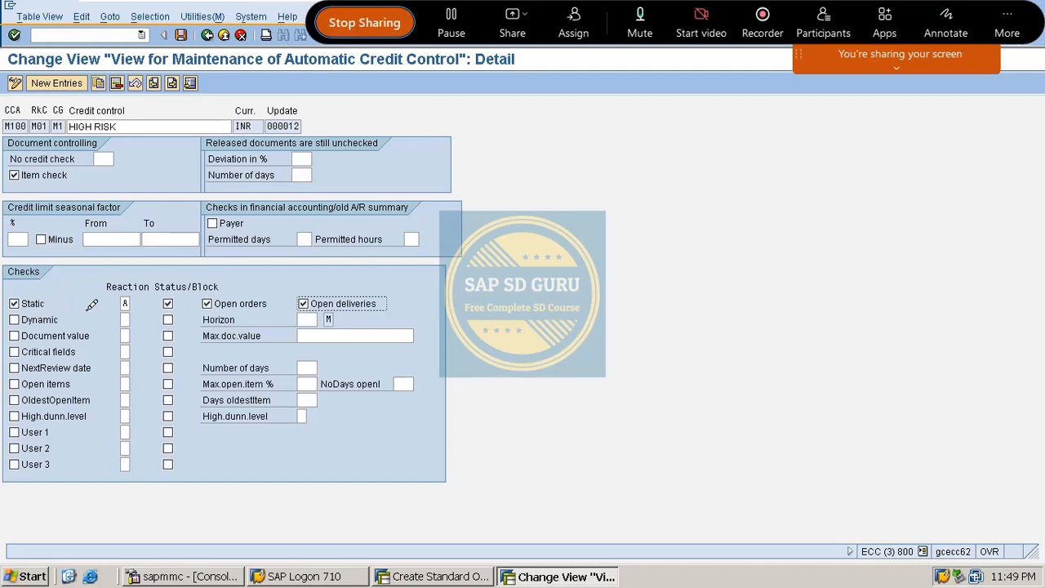
- Save the updated HIGH RISK entry and return to the overview
click(135, 303)
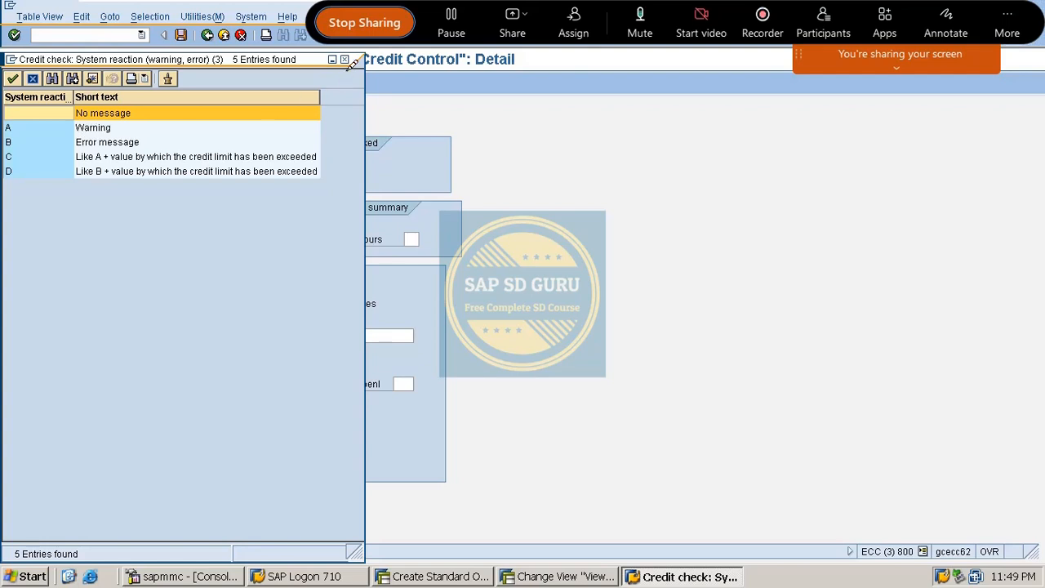
click(349, 57)
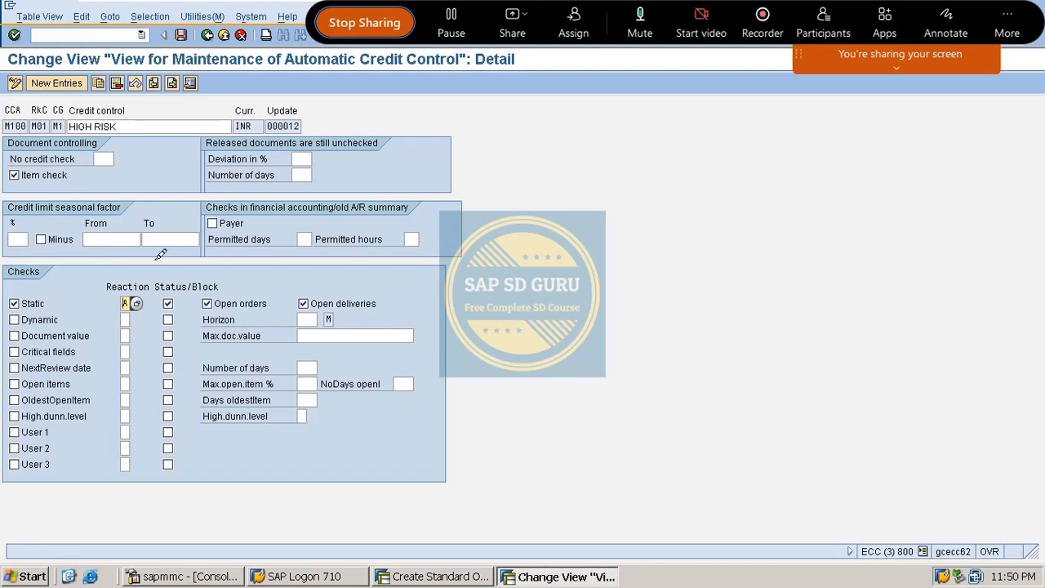
click(13, 302)
click(180, 34)
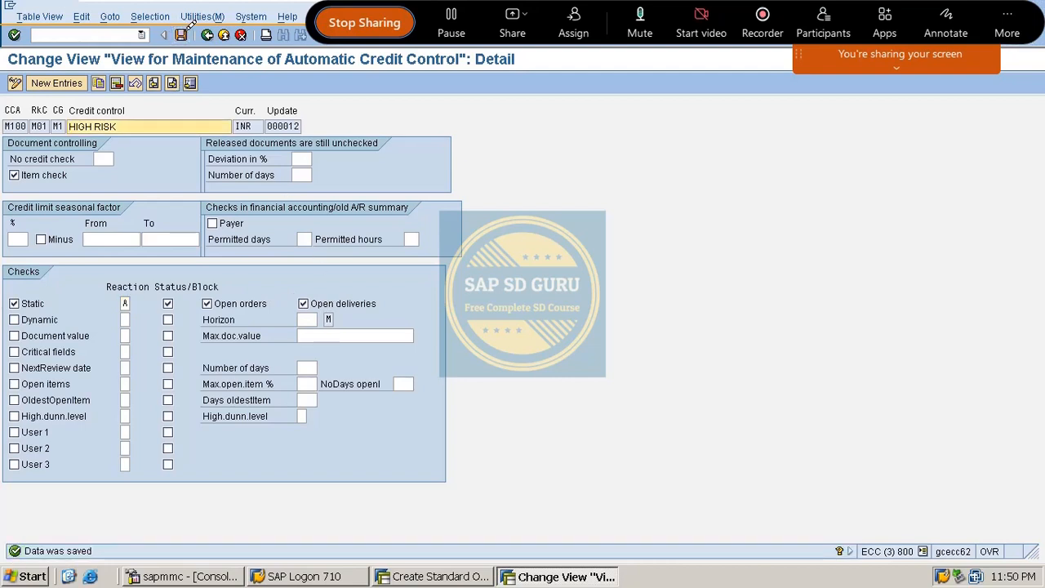
click(207, 35)
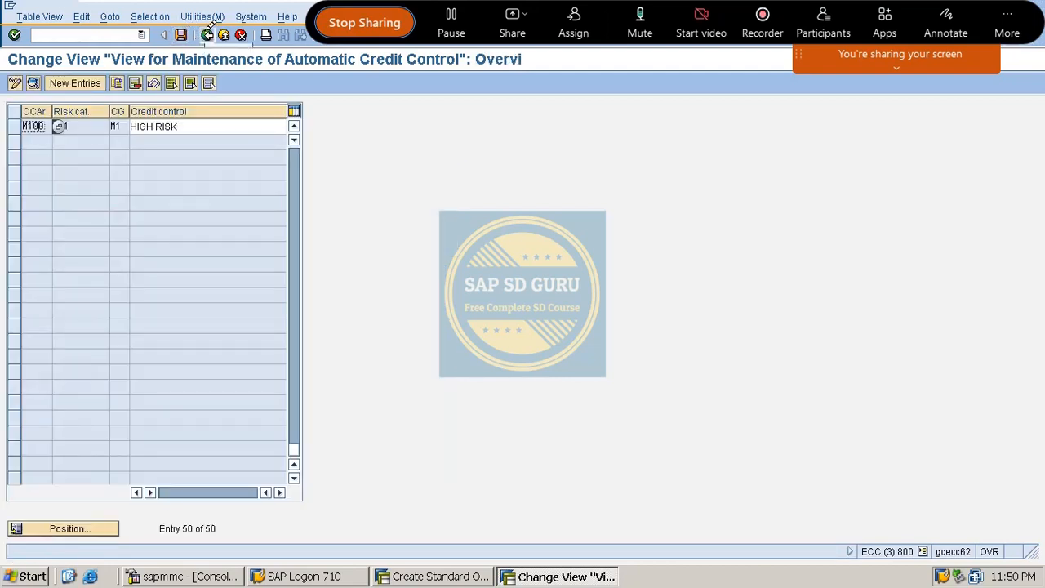
- Leave customizing and briefly run the /NVA01 and /NXD0 transactions
click(208, 34)
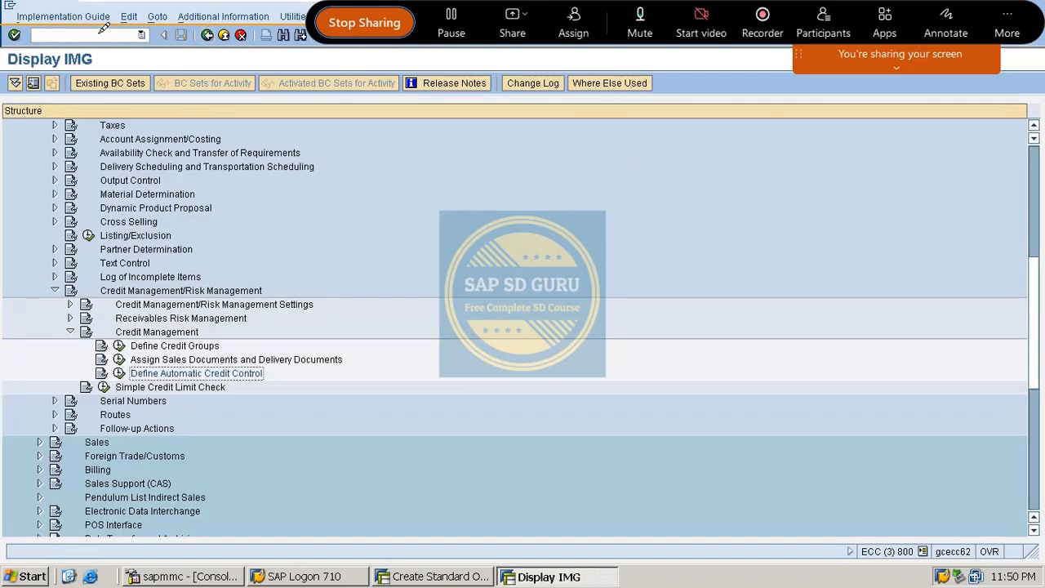
click(87, 33)
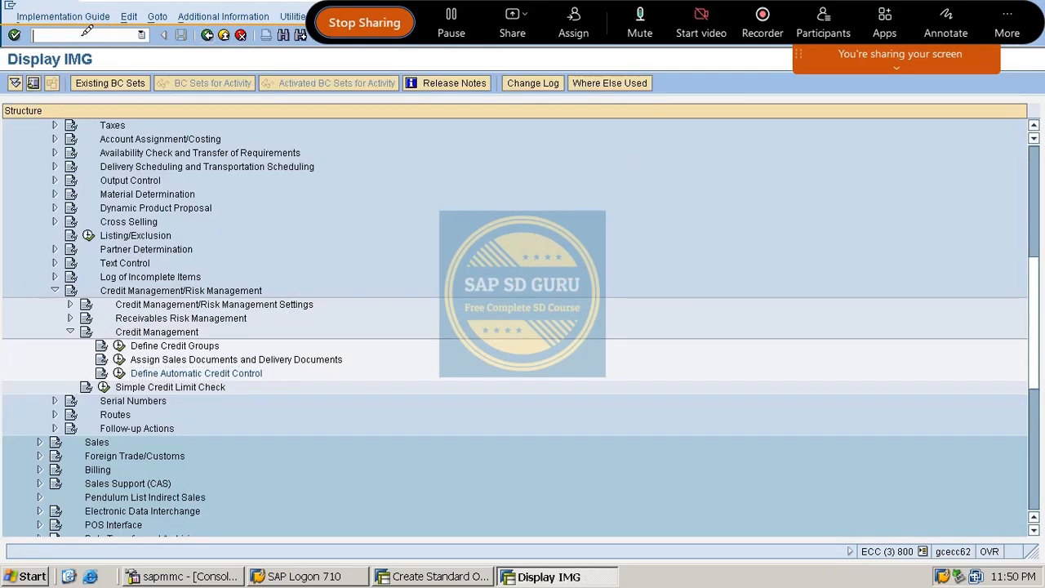
text(/NVA01)
key(Return)
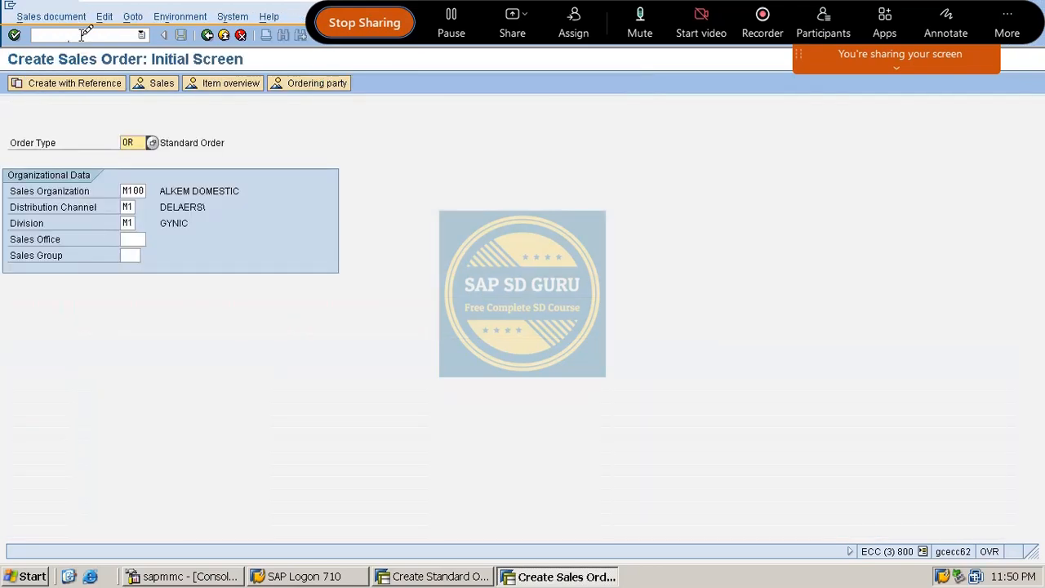
key(Return)
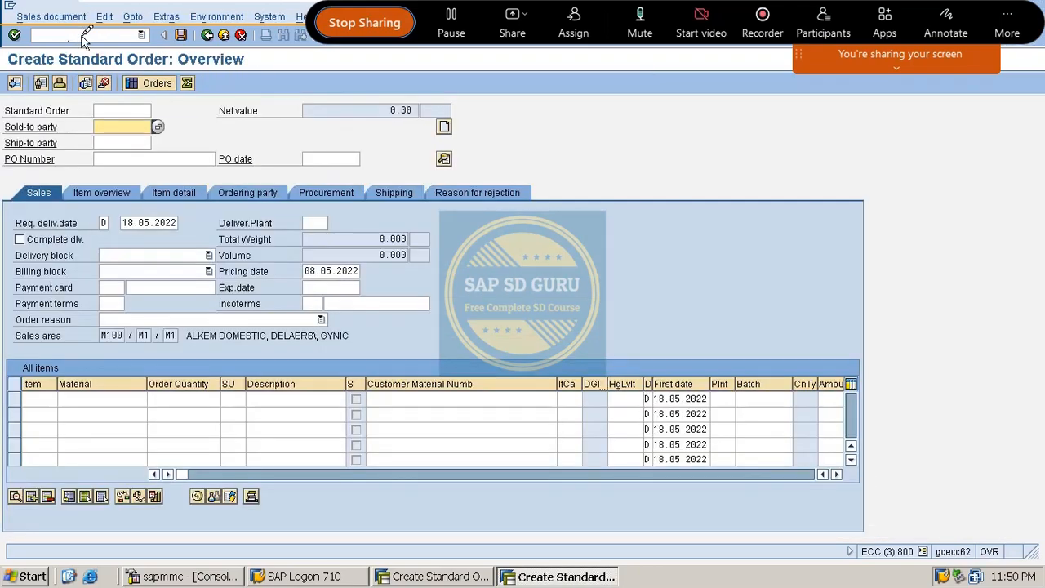
click(86, 35)
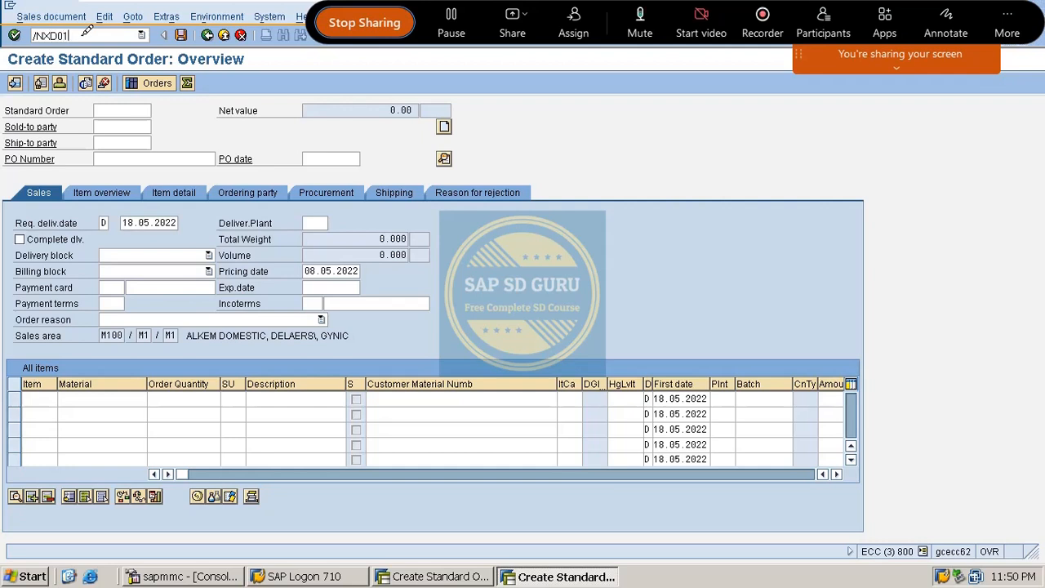
text(/NXD0)
key(Return)
- Via /NSPRO, run Define Credit Control Area under Enterprise Structure > Definition > Financial Accounting
text(/NSPRO)
key(Return)
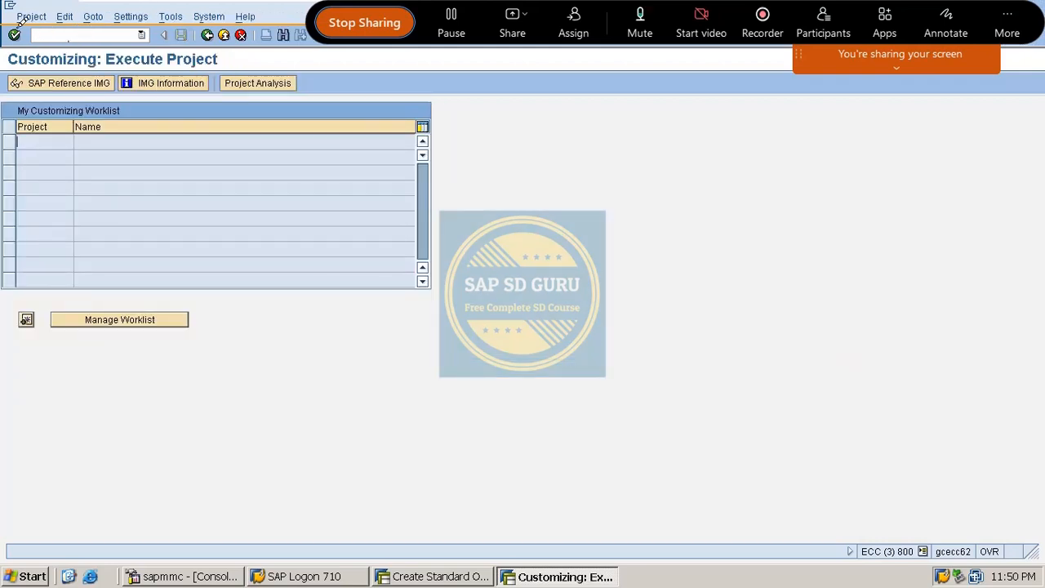
click(73, 83)
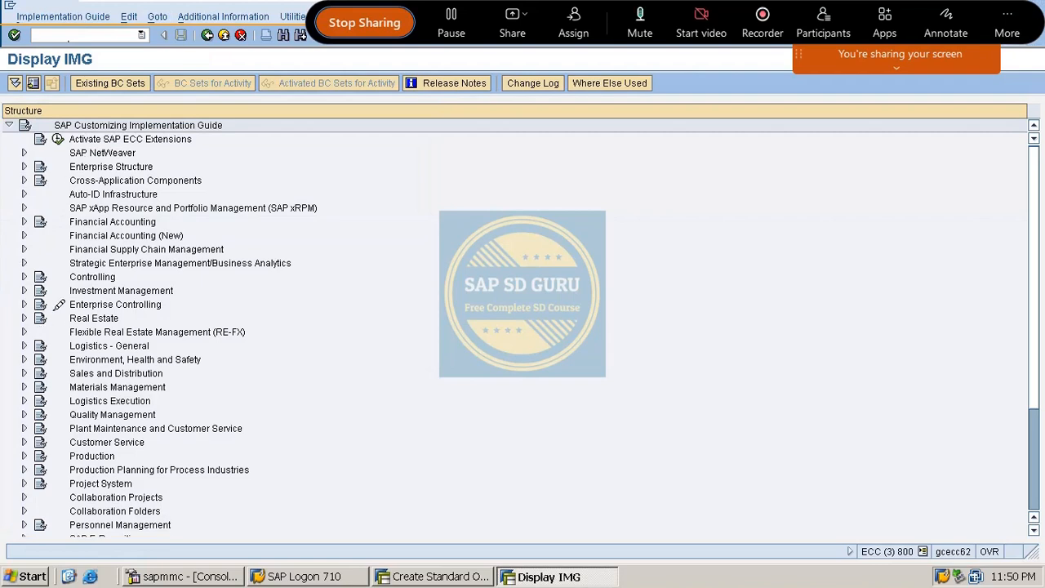
click(24, 221)
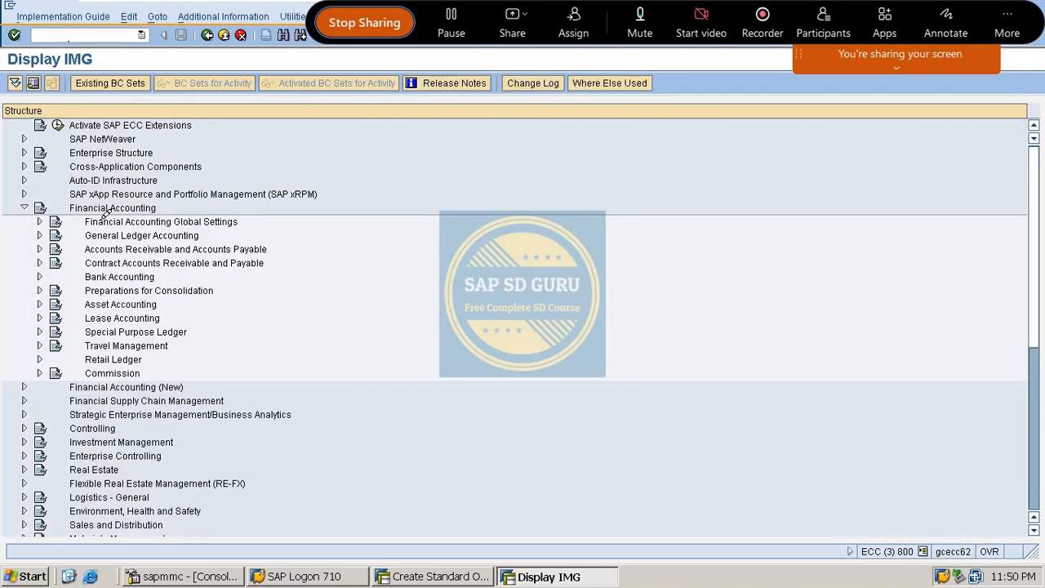
click(24, 207)
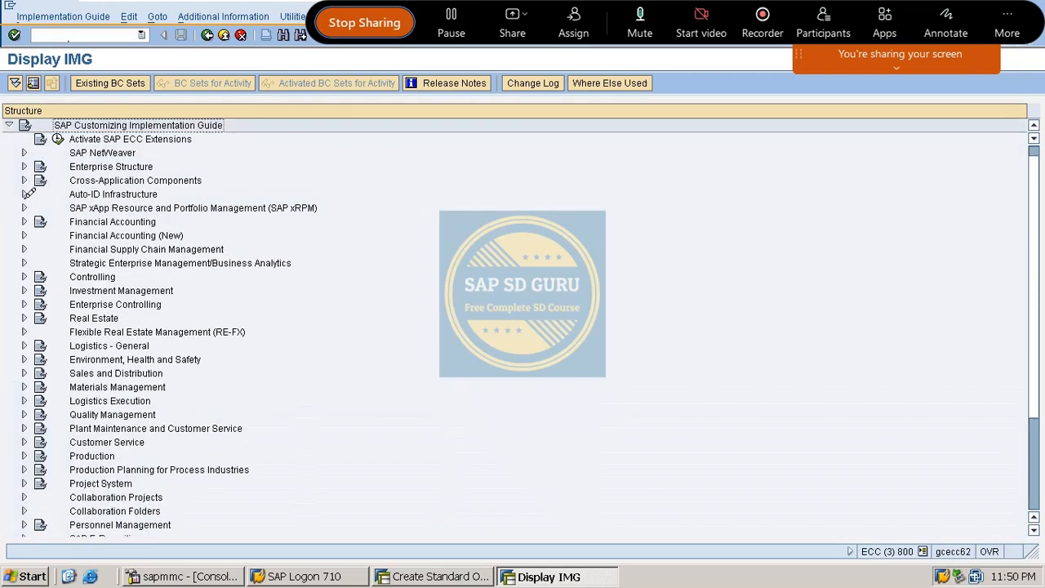
click(23, 166)
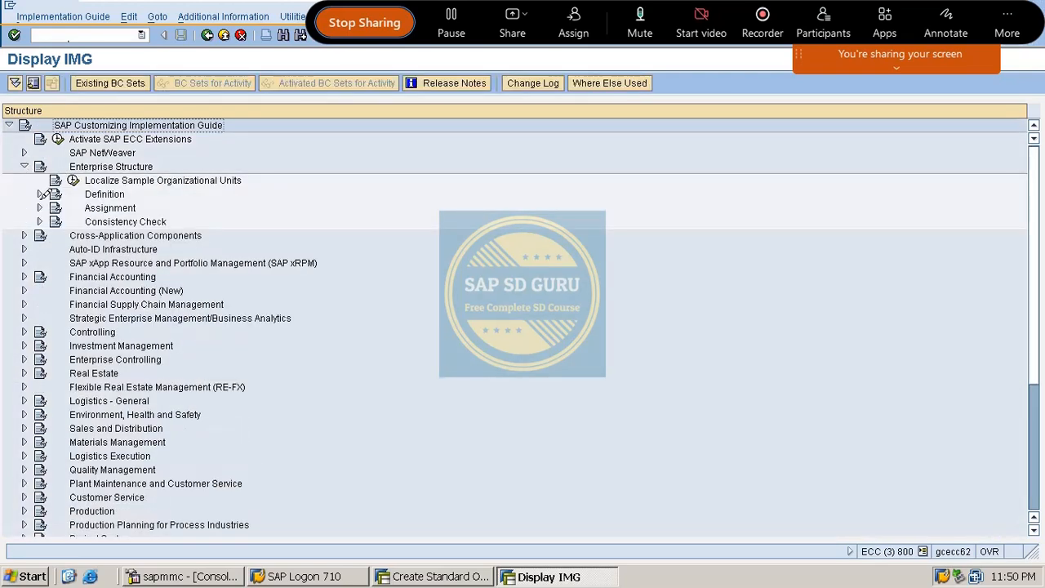
click(40, 194)
click(55, 153)
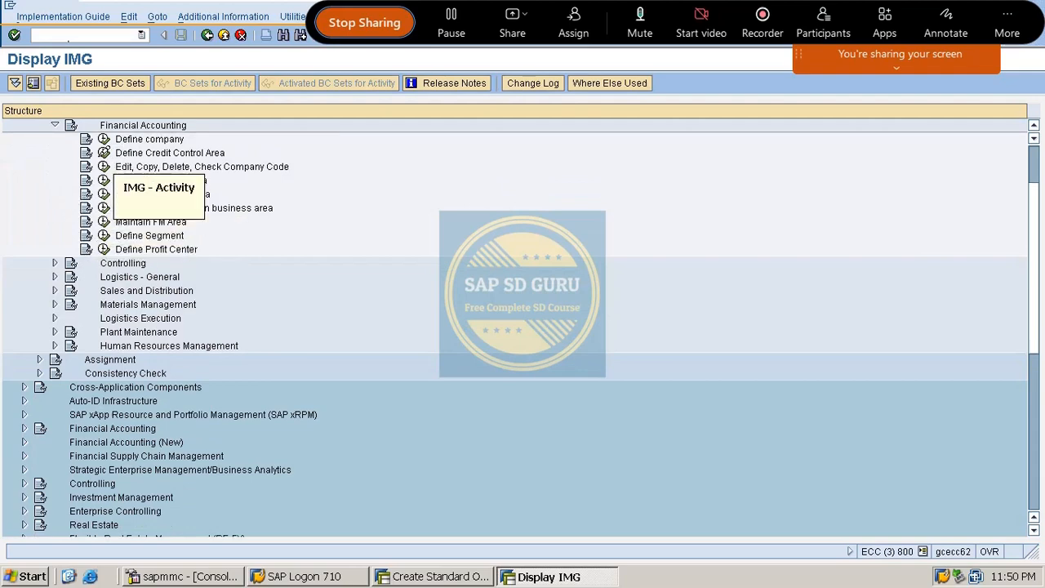
click(103, 153)
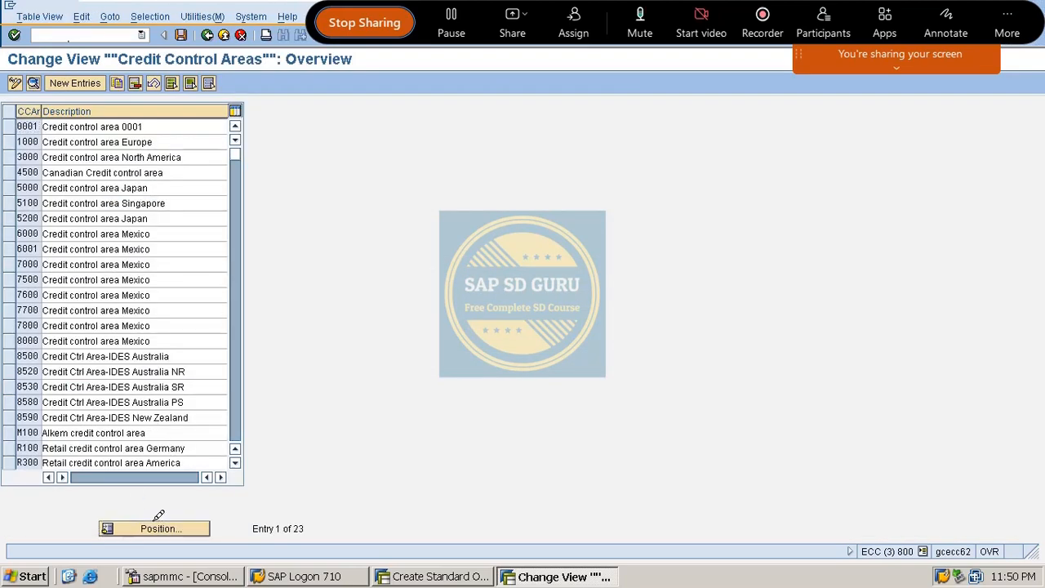
- Open credit control area M100's details and set its risk category to M01
click(155, 527)
text(M100)
key(Return)
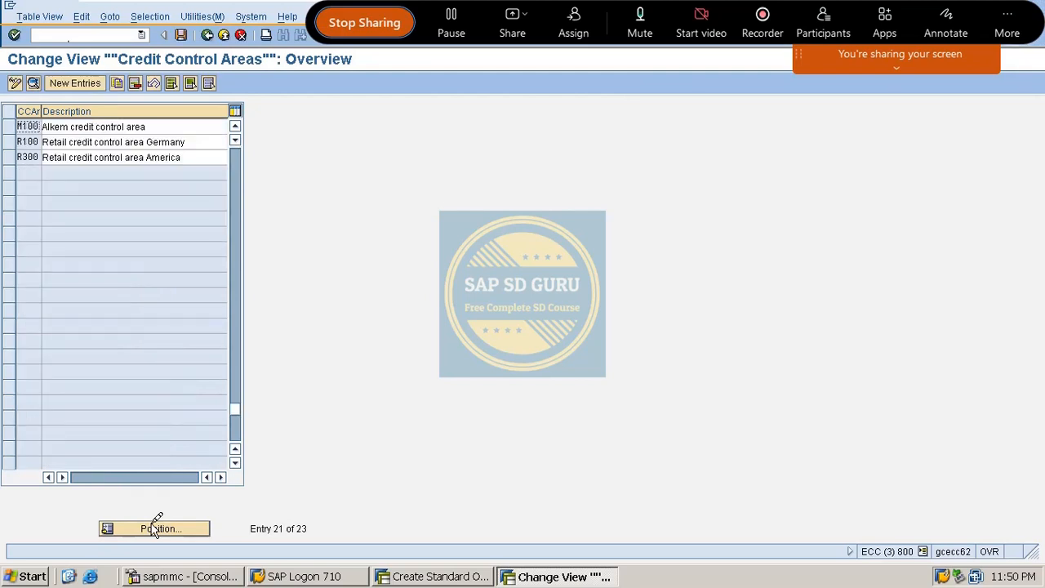
double_click(98, 128)
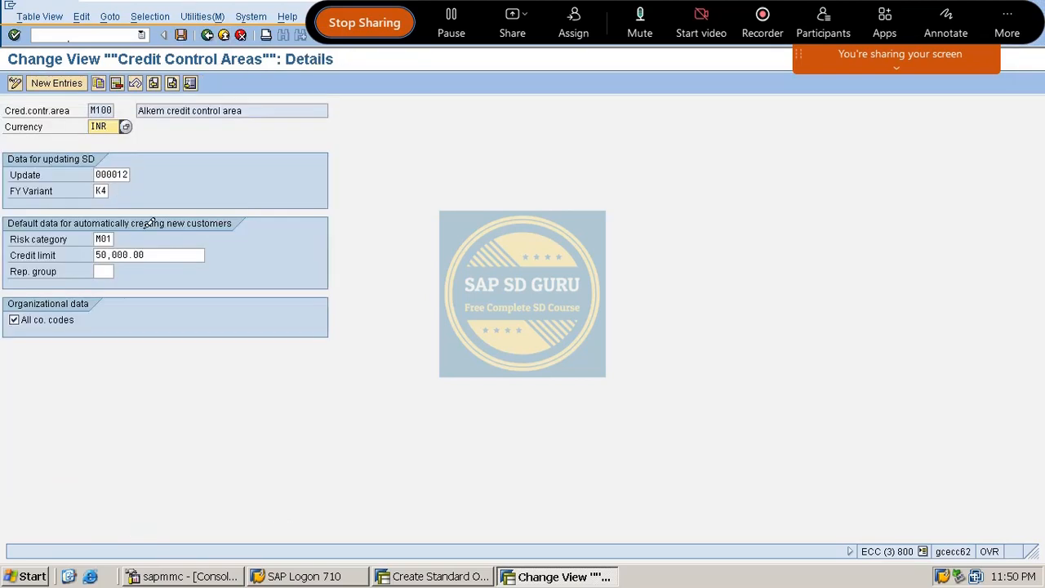
click(103, 238)
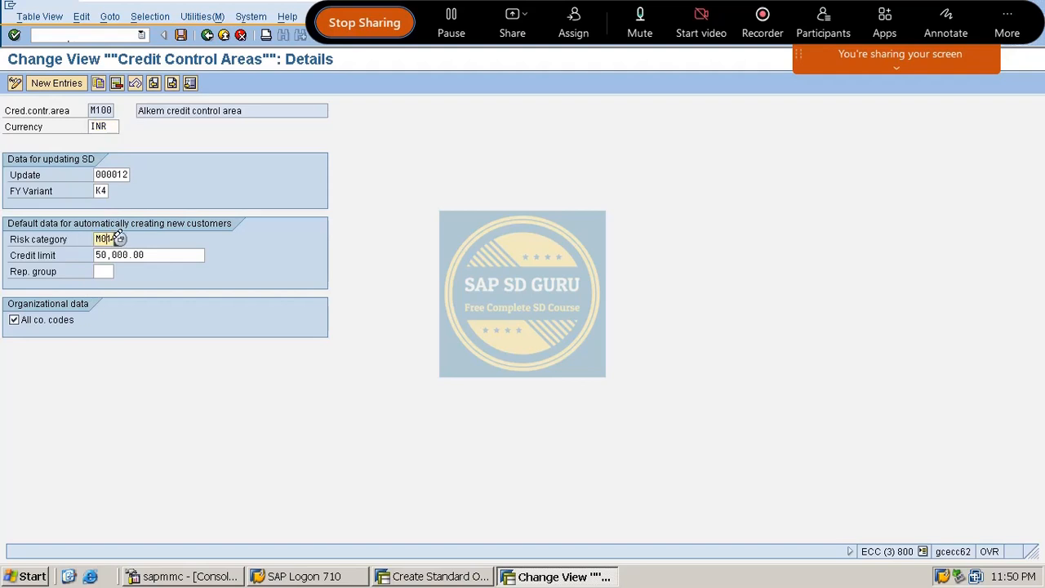
click(124, 236)
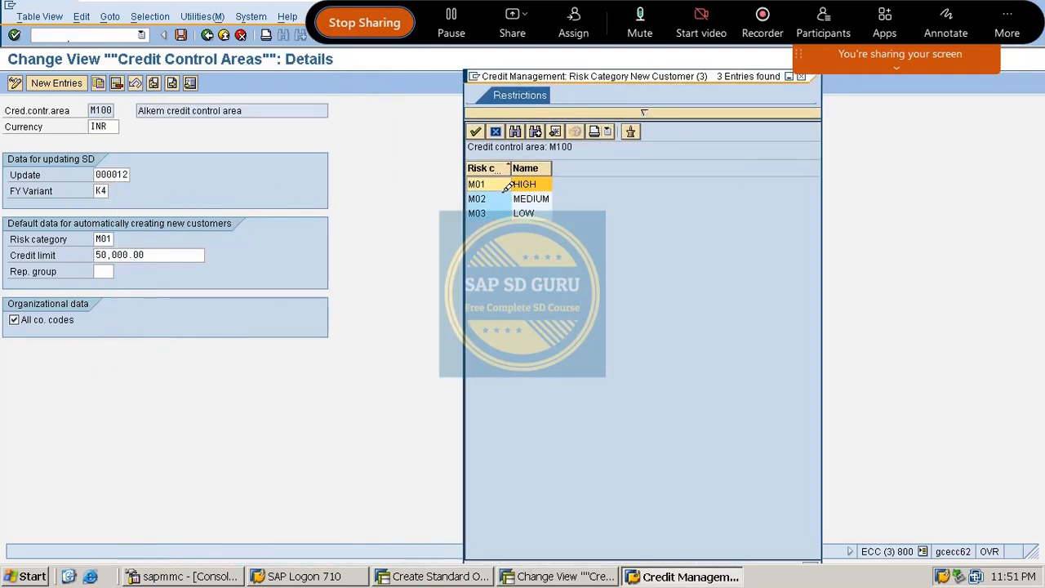
double_click(530, 182)
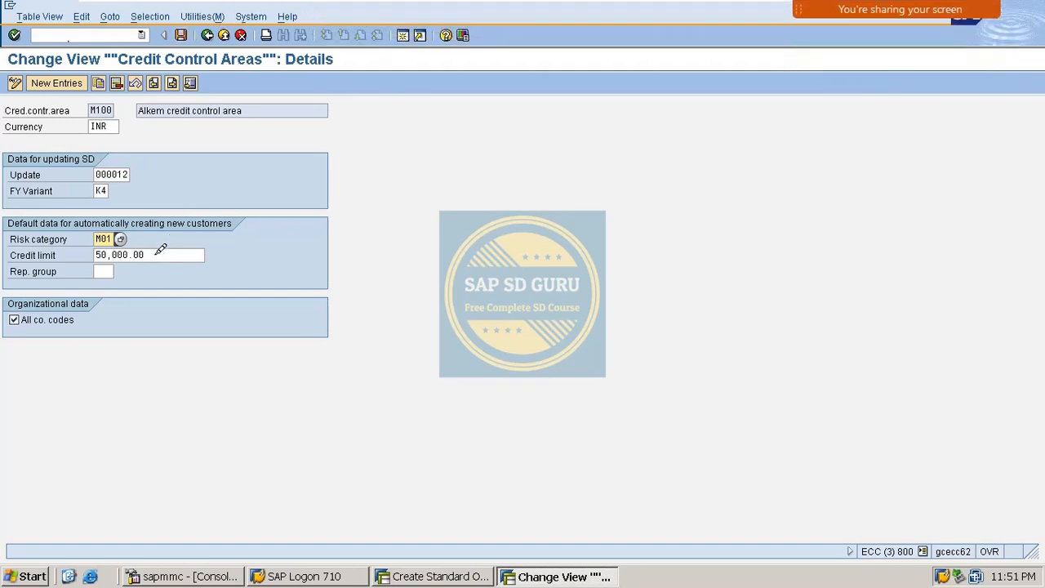
- Change the default credit limit to 20,000 and save under a customizing request
drag(156, 254, 2, 294)
text(2)
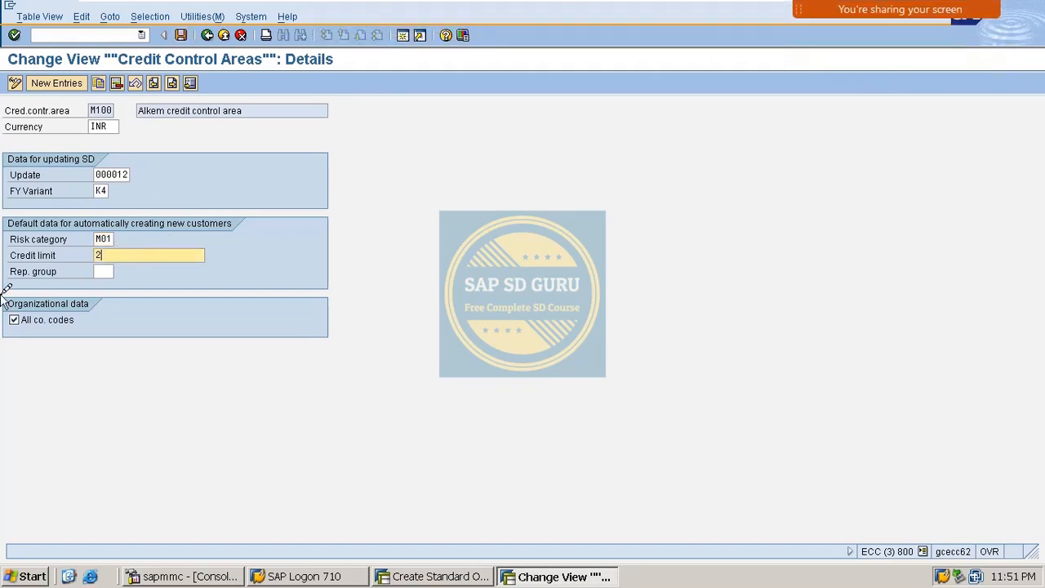
text(0,000)
key(Return)
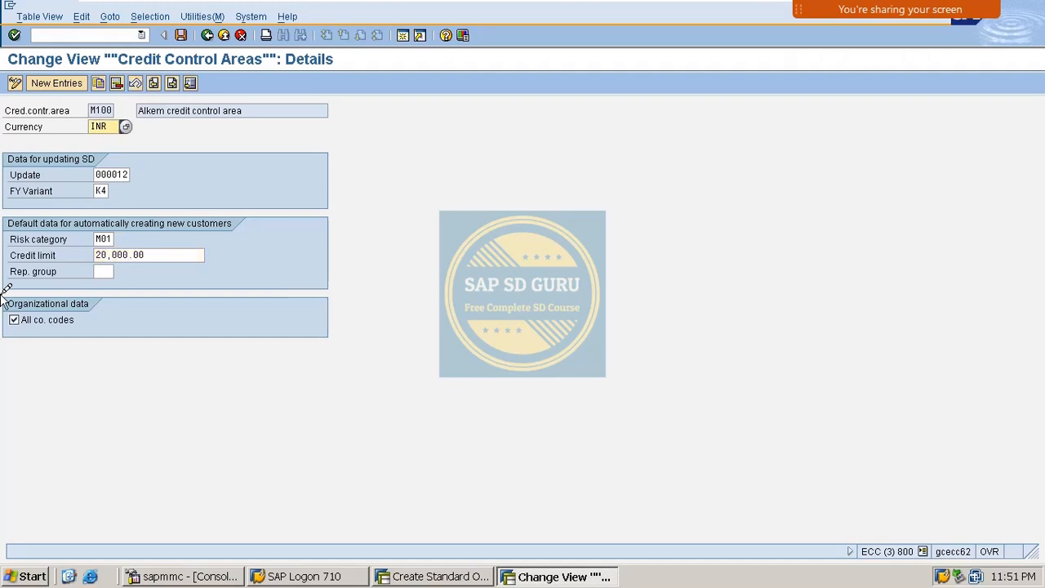
key(ctrl+s)
key(Return)
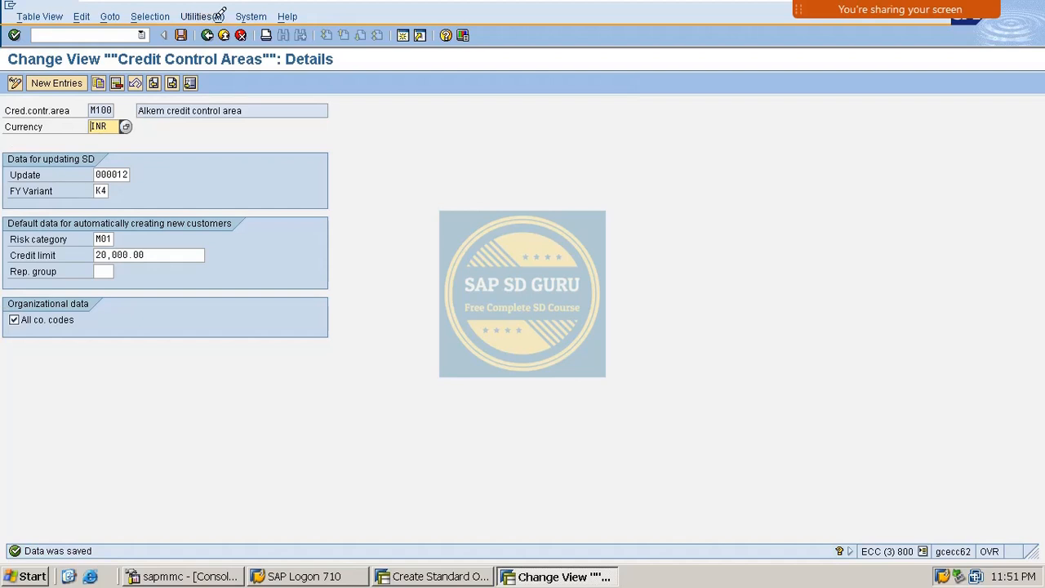
- Start sales order creation with /NVA01
click(96, 33)
text(/NVA01)
key(Return)
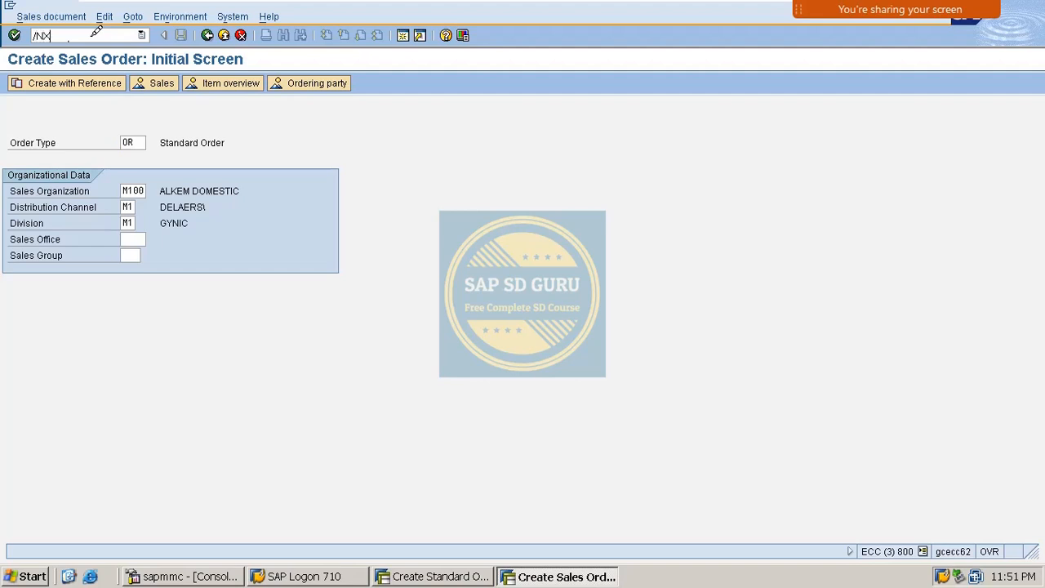
- Begin creating a new customer and enter its customer number
key(Return)
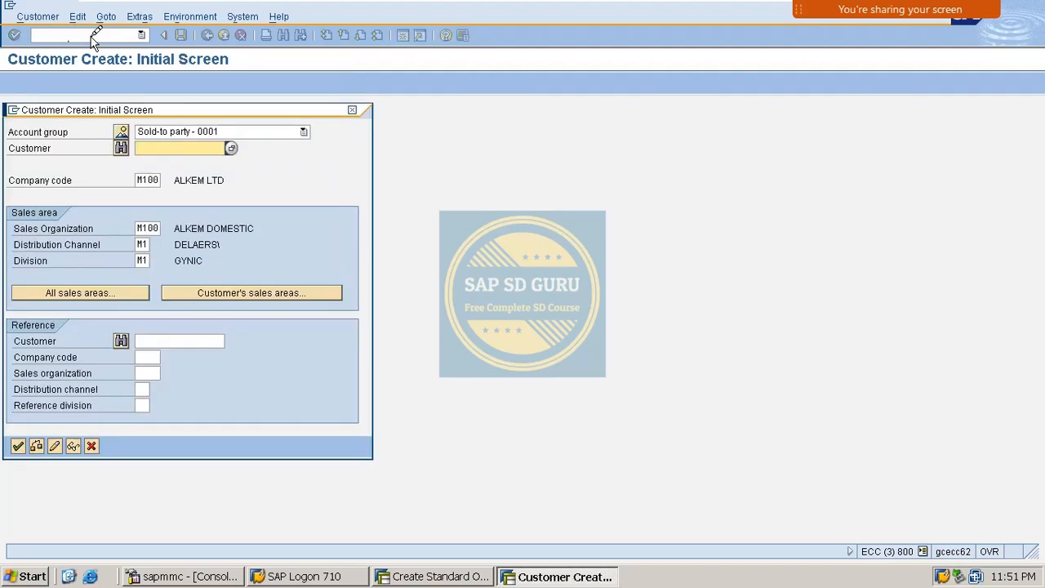
key(Down)
key(Down)
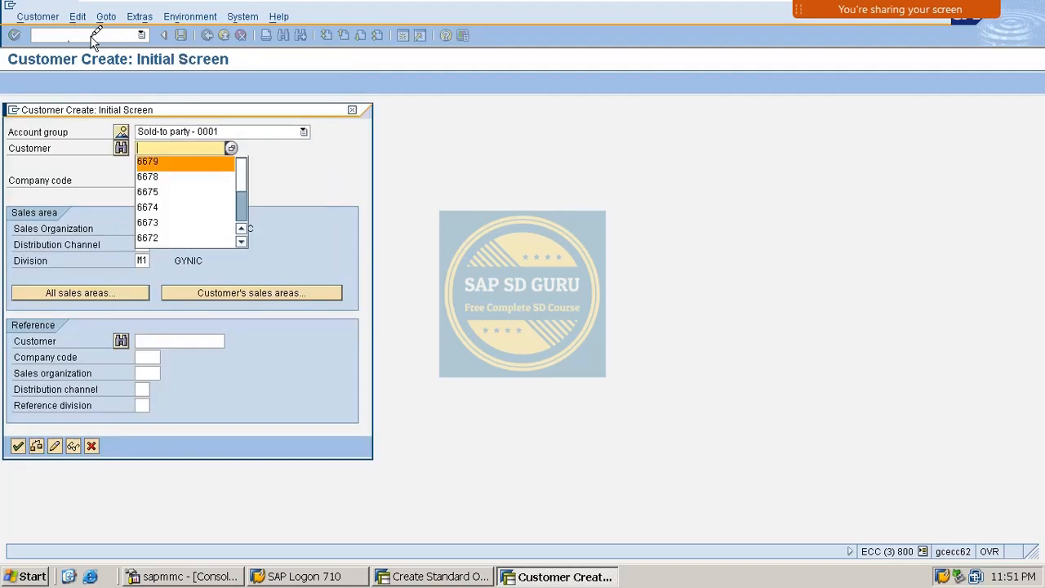
key(Return)
key(BackSpace)
key(BackSpace)
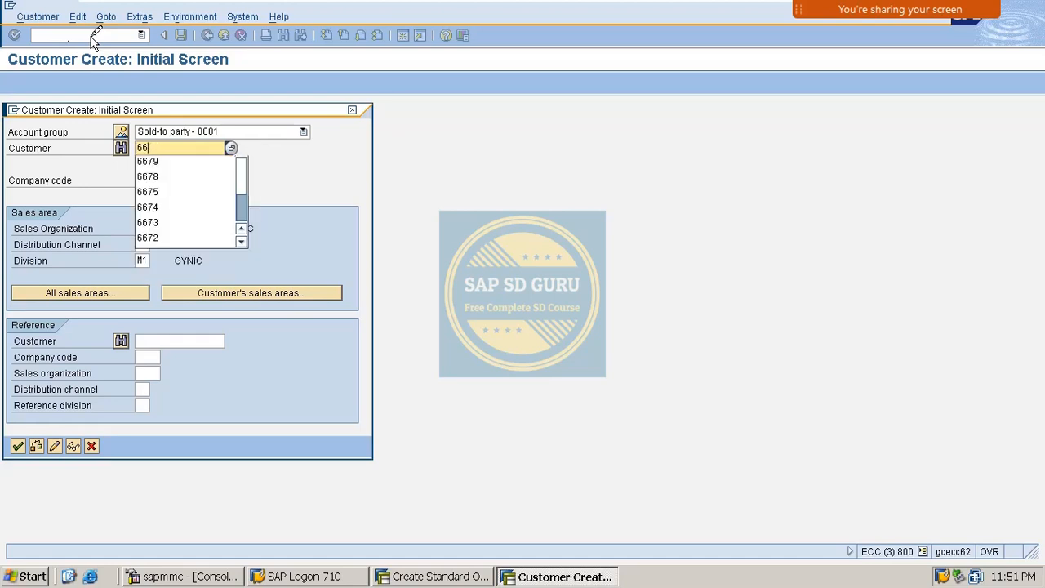
text(80)
key(Return)
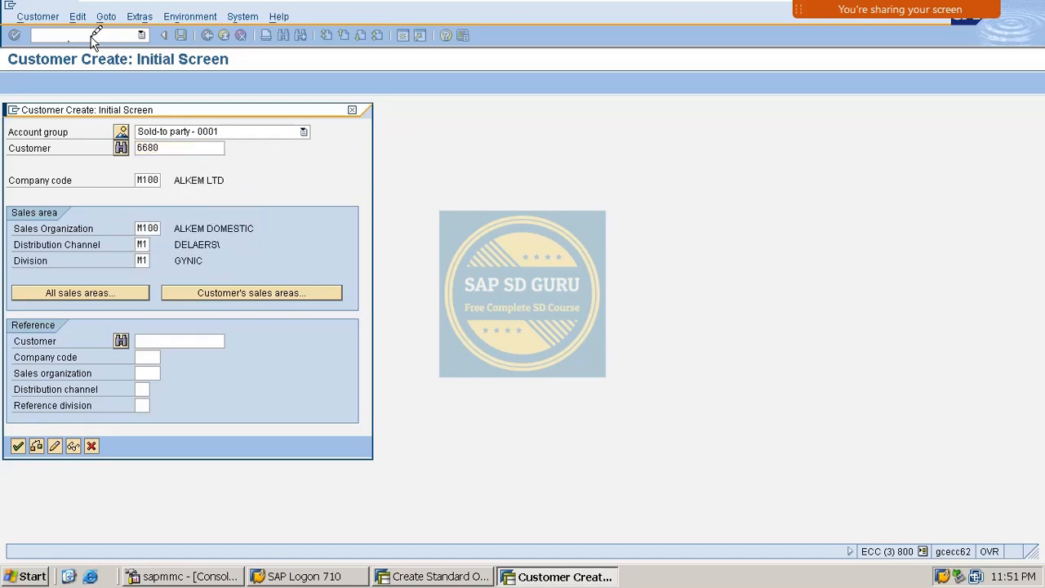
- Enter title Mr., the customer's name and search term cred2
text(Mr.)
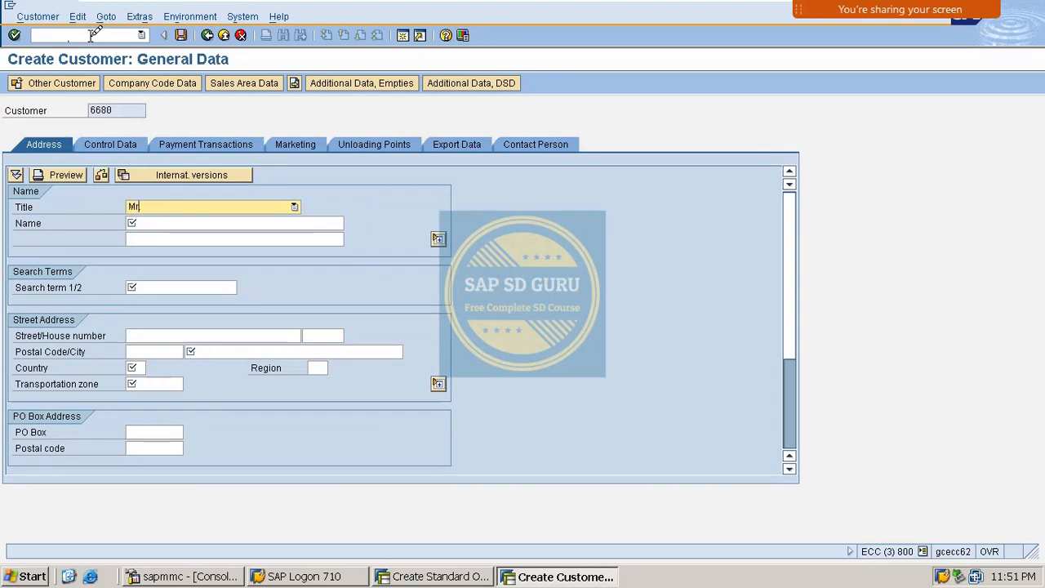
key(Tab)
text(cred)
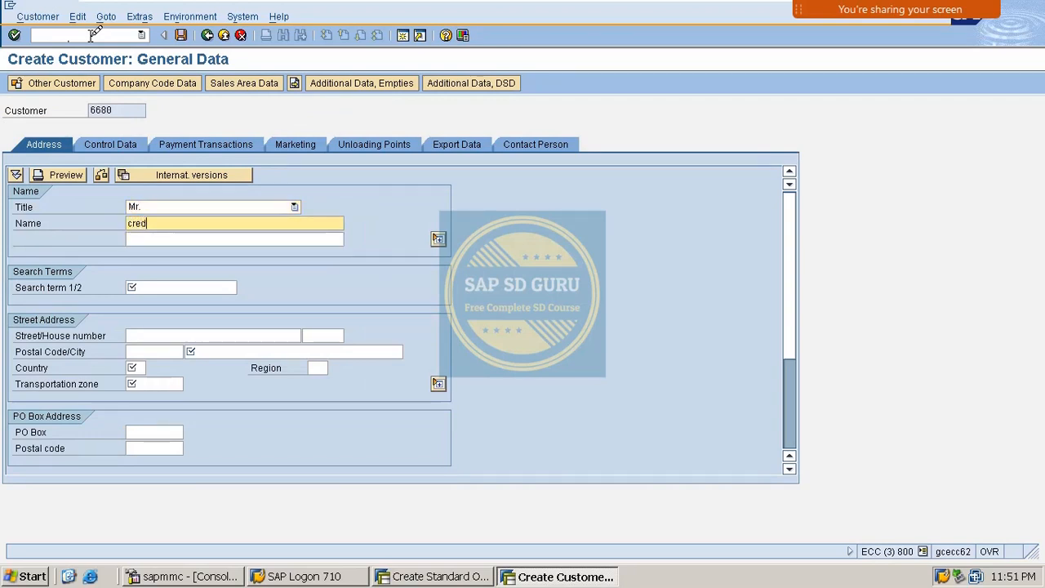
text(it- 2)
key(Tab)
key(Tab)
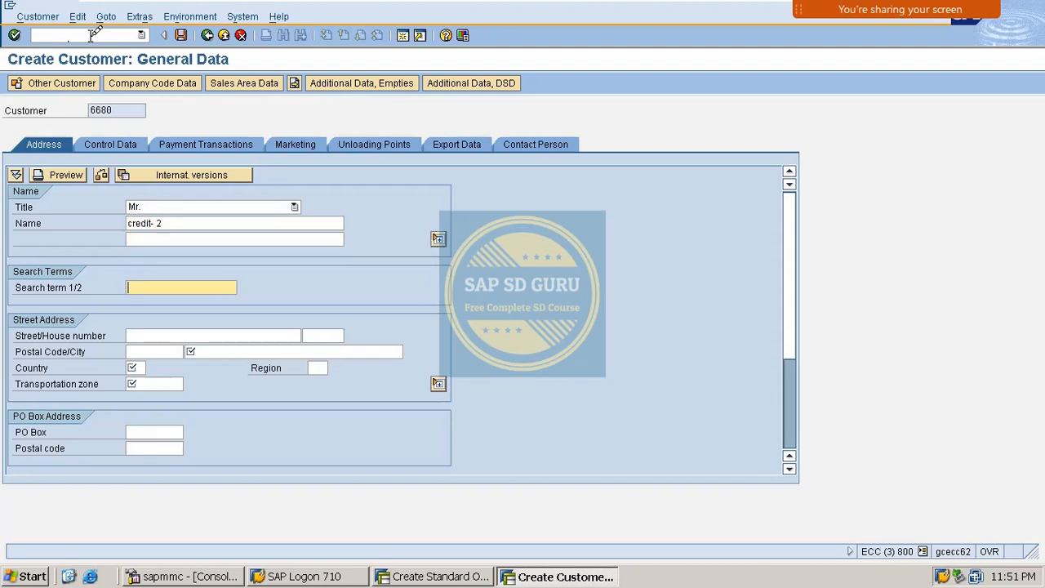
text(cred2)
key(Tab)
key(Tab)
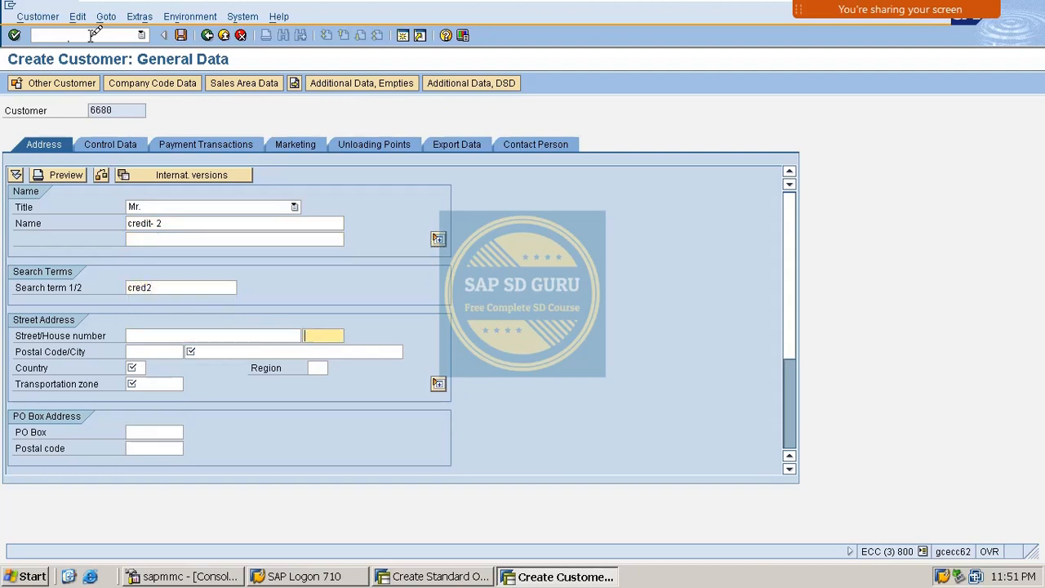
key(Tab)
key(Tab)
text(vi)
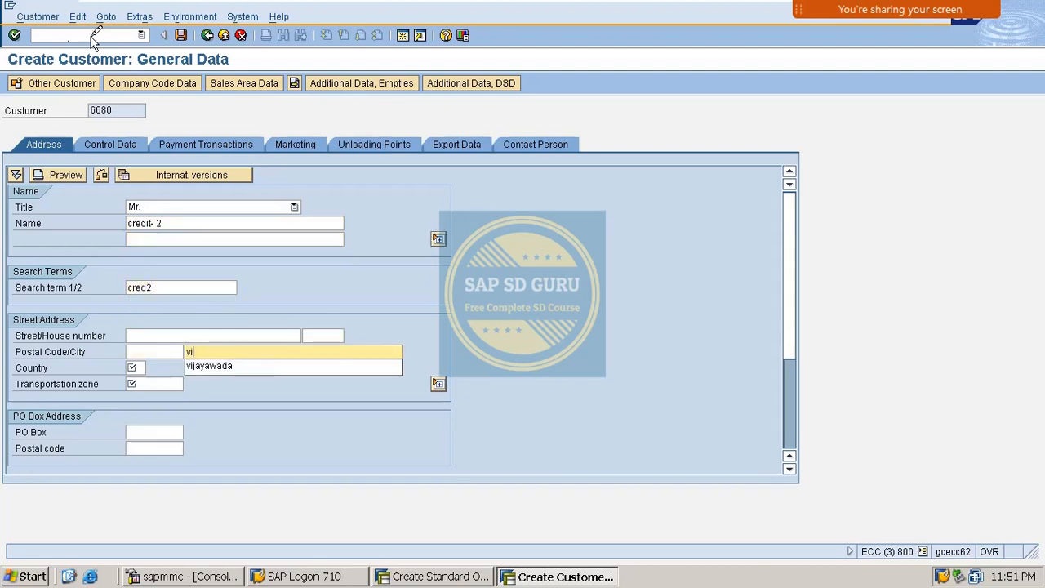
text(jay)
key(Down)
key(Return)
key(Tab)
key(Down)
key(Down)
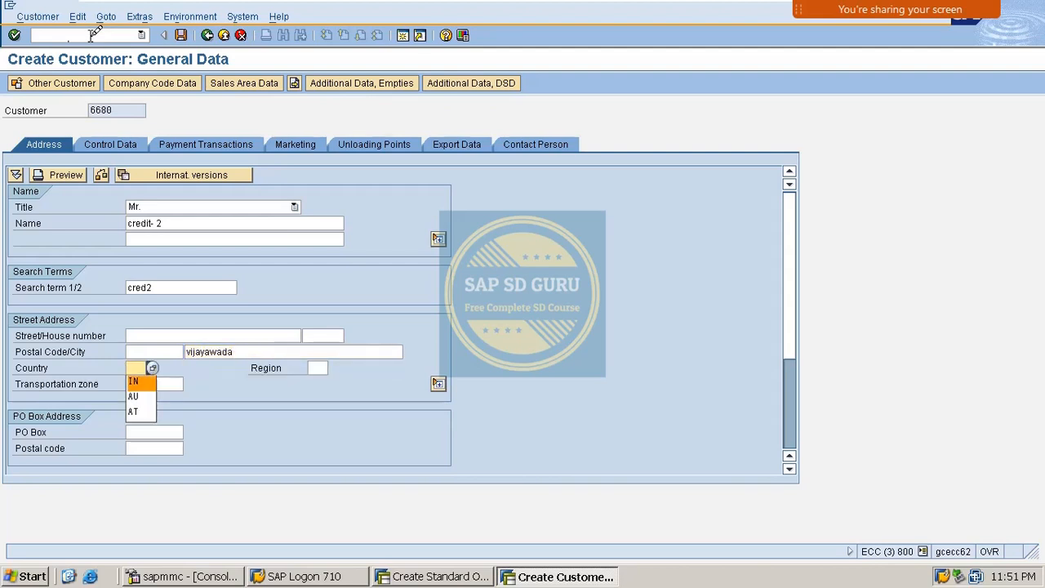
key(Return)
key(Tab)
key(Down)
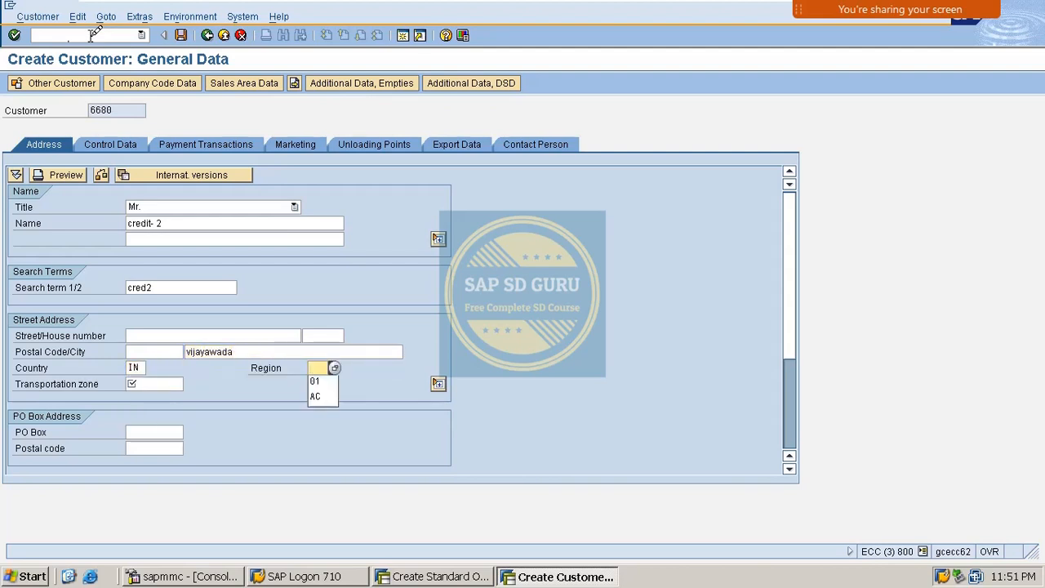
key(Down)
key(Return)
key(Tab)
key(Down)
key(Down)
key(Return)
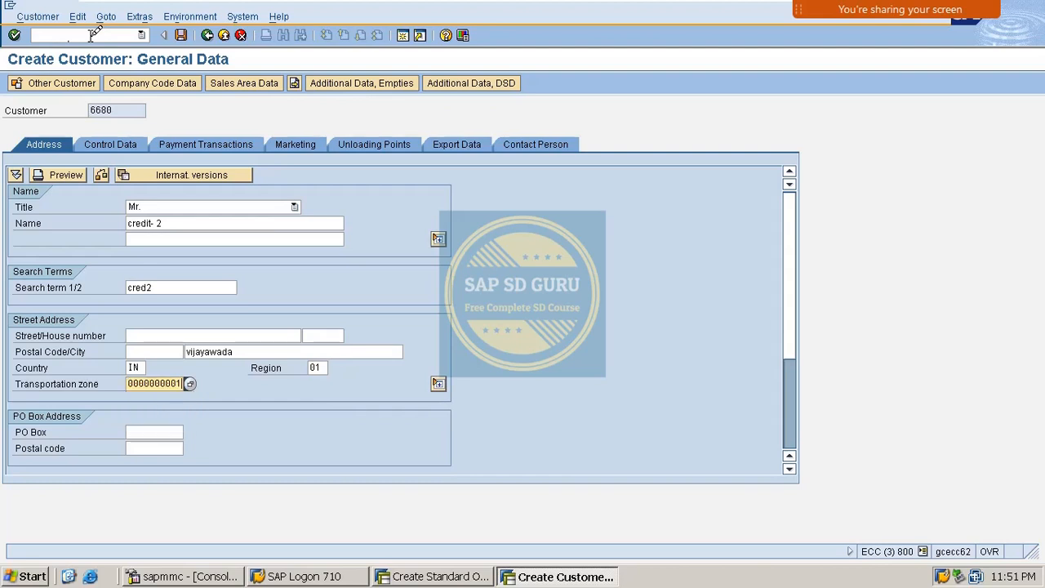
key(Return)
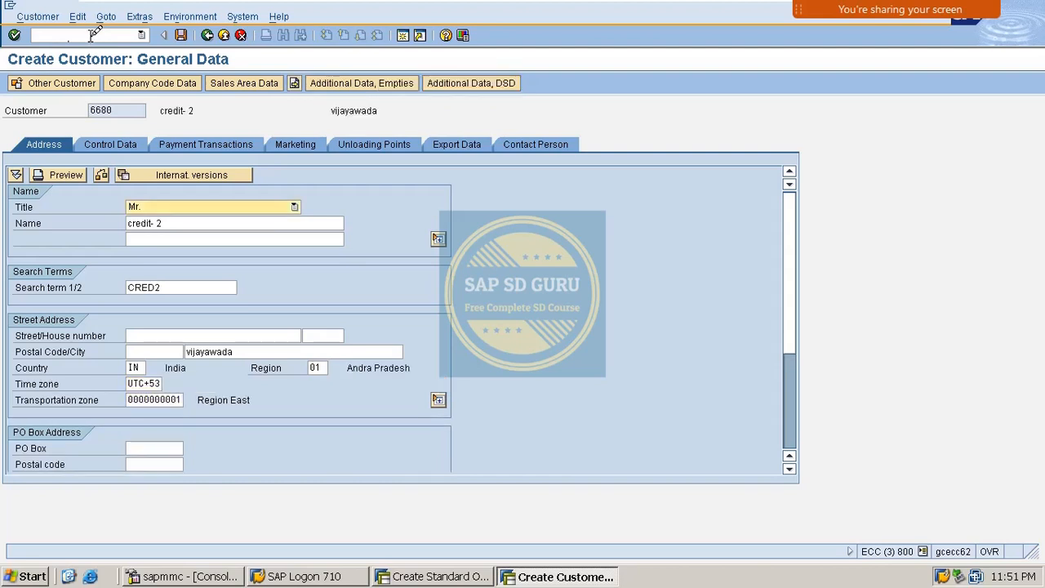
- Review the control, payment, marketing, unloading, export and contact tabs, then go to Sales Area Data
click(205, 140)
click(144, 145)
click(319, 140)
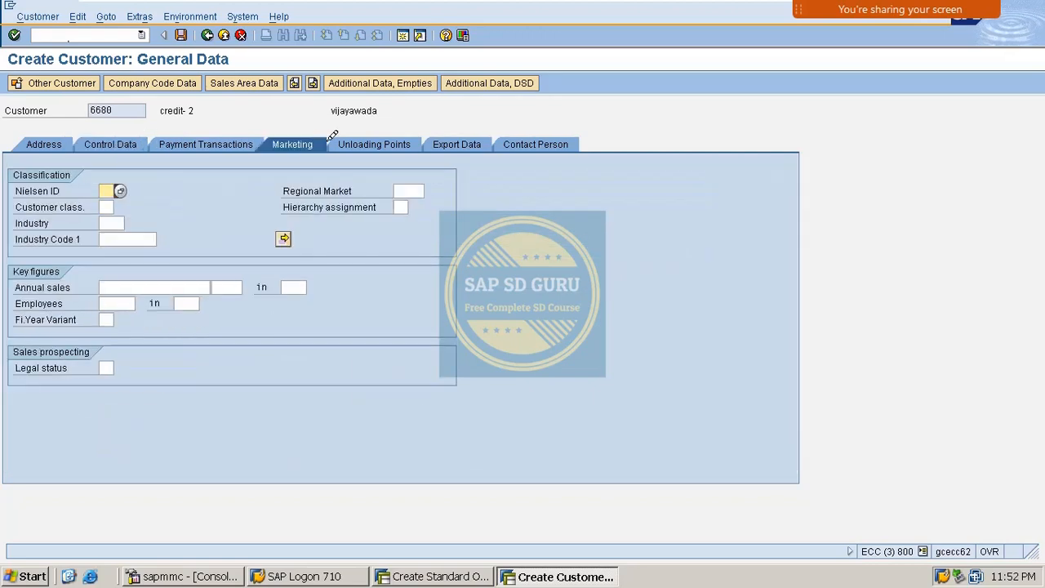
click(374, 144)
click(473, 142)
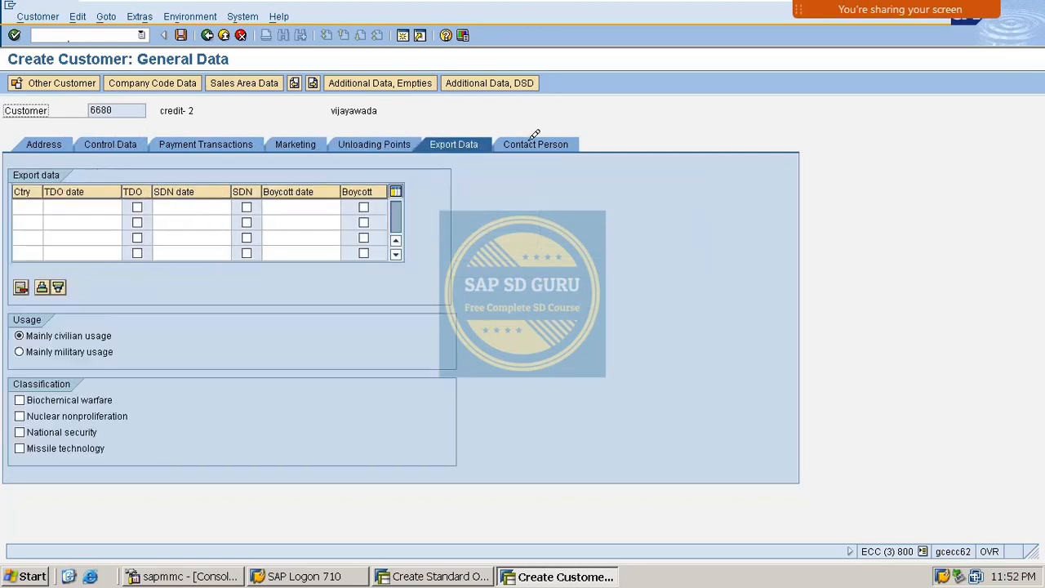
click(534, 144)
click(236, 83)
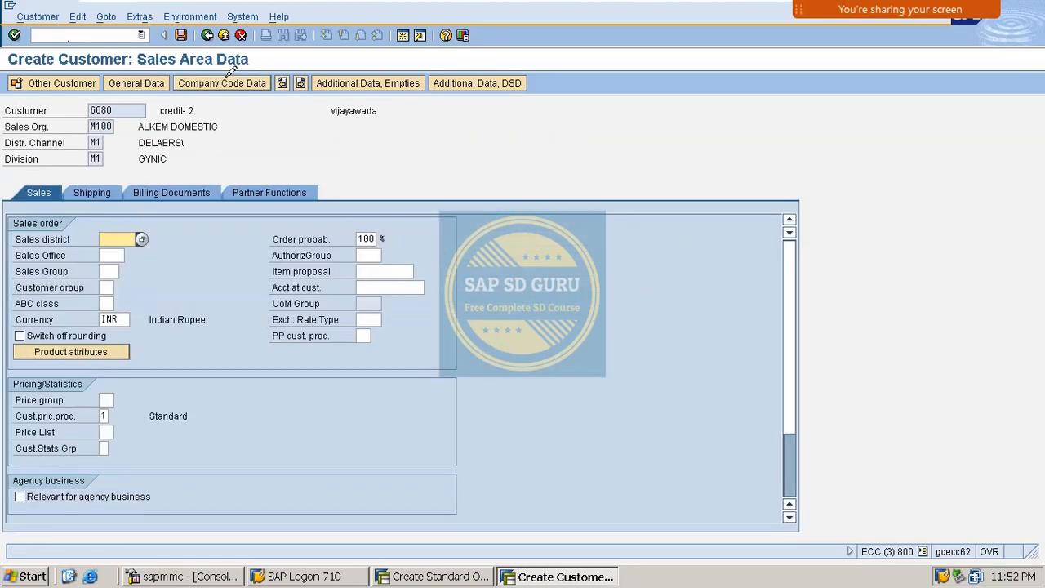
- Set company code data: reconciliation account 140000 and payment terms M001
click(222, 80)
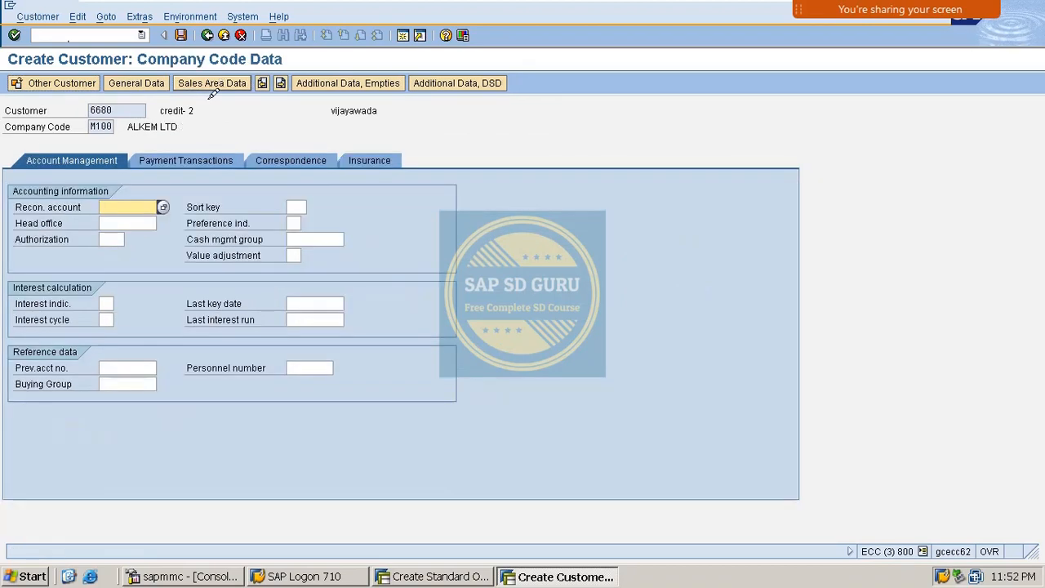
key(Down)
key(Down)
key(Return)
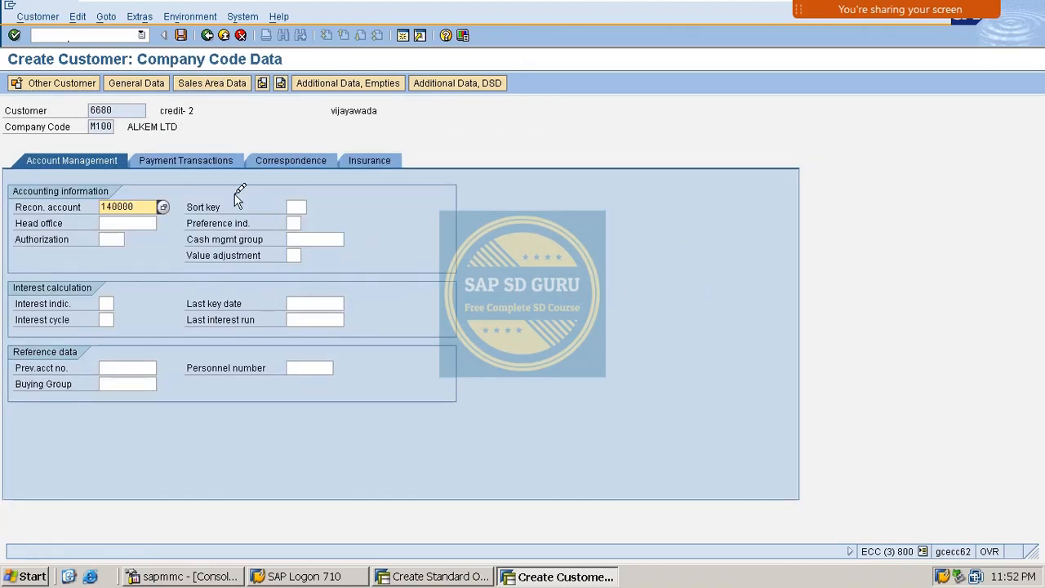
click(196, 157)
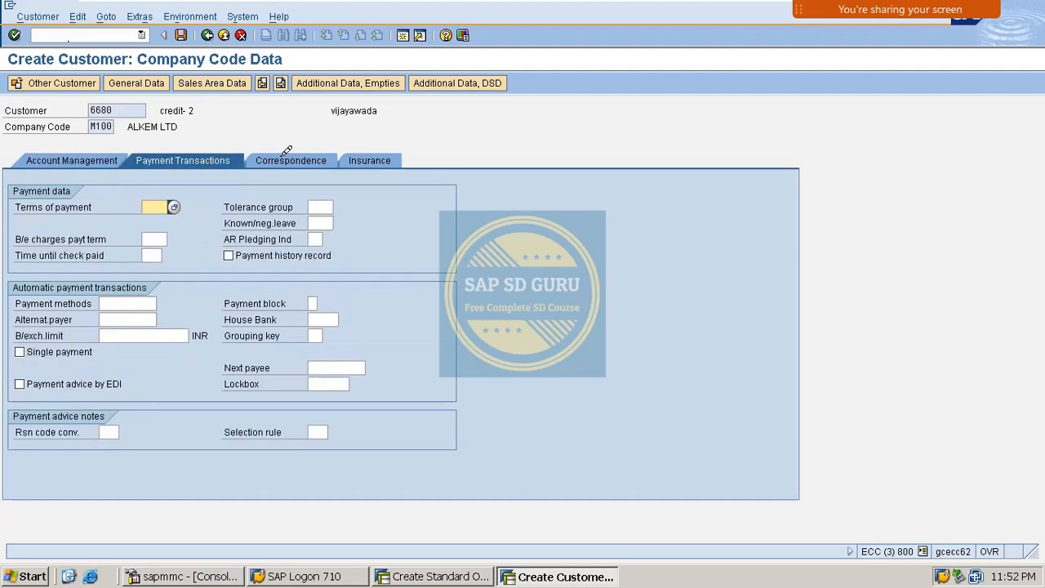
text(M)
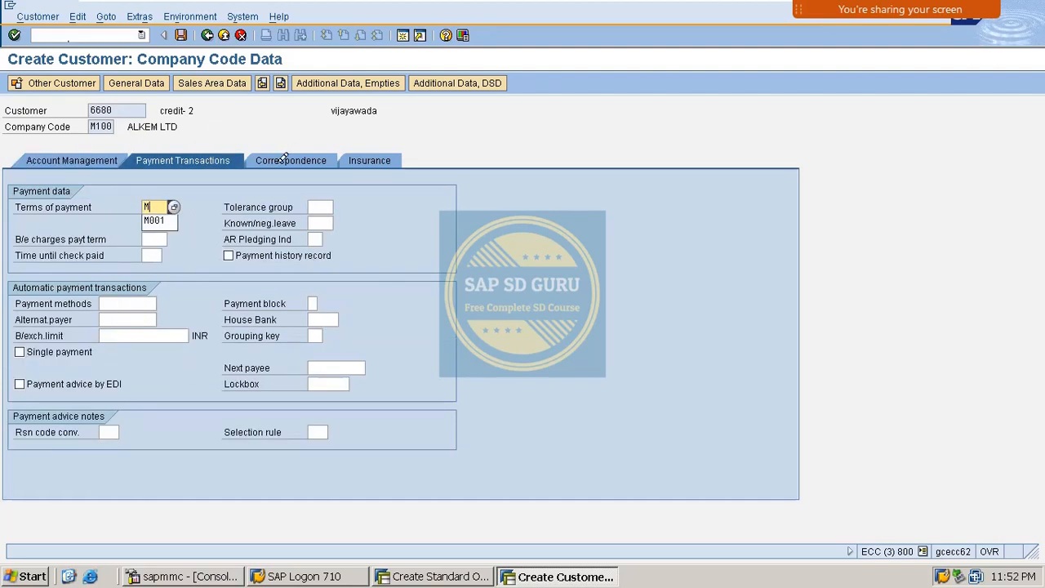
key(Down)
key(Return)
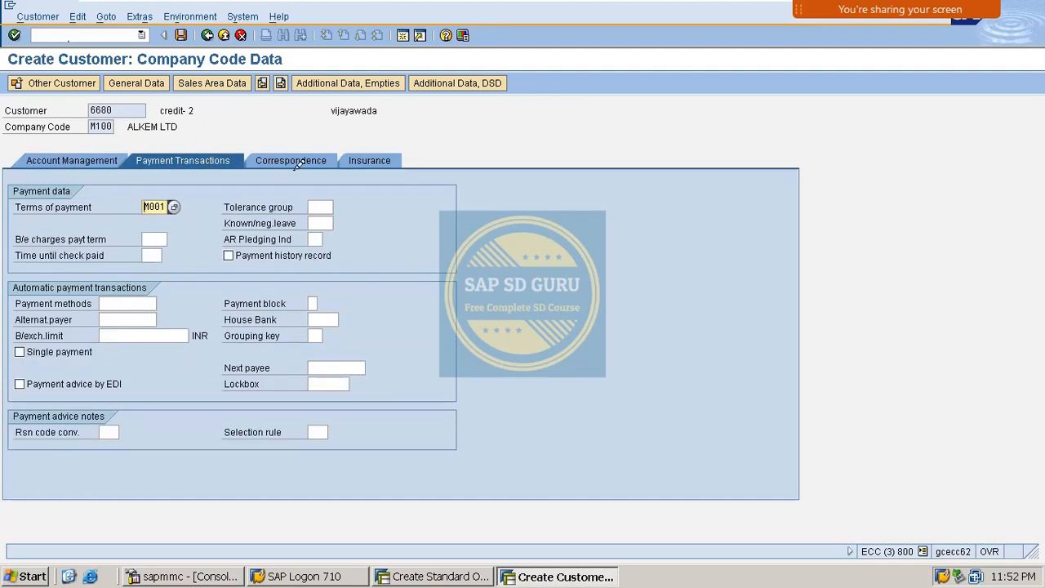
click(310, 158)
click(372, 158)
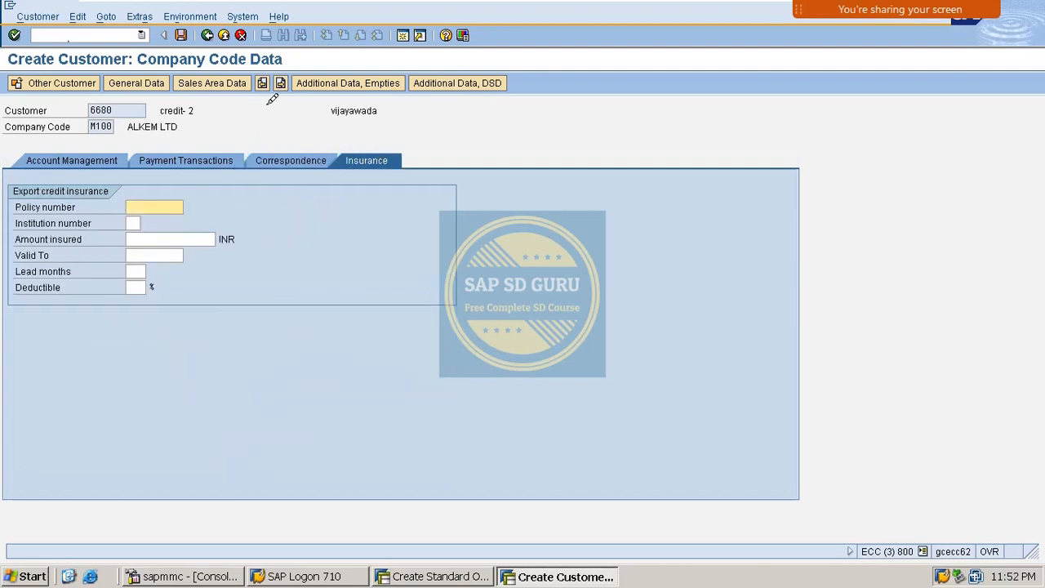
- Enter delivery priority 1, shipping conditions 01 and delivering plant M100 in the shipping data
click(205, 83)
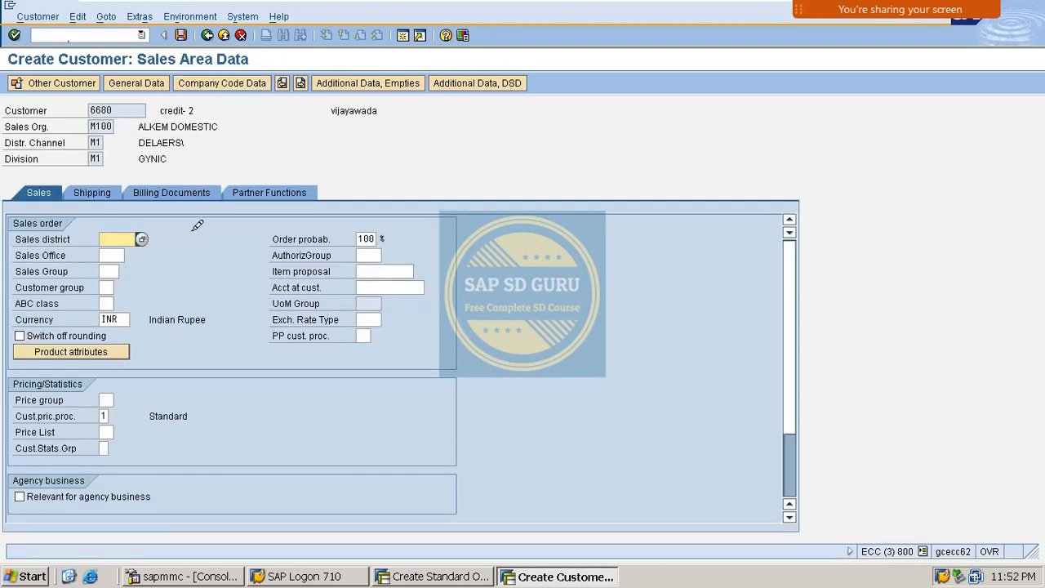
key(Down)
key(Up)
click(93, 192)
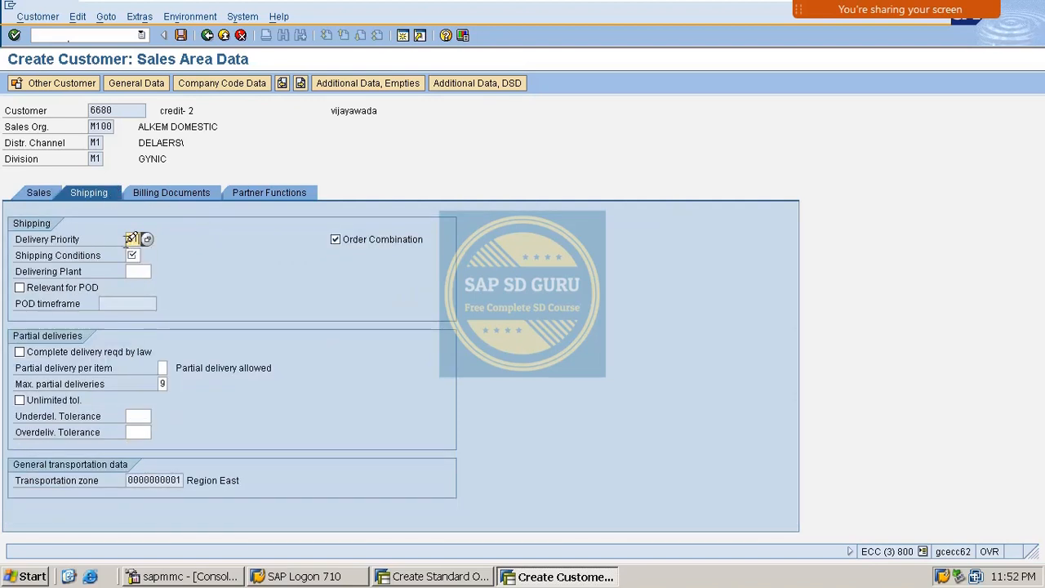
key(Return)
text(01)
key(Return)
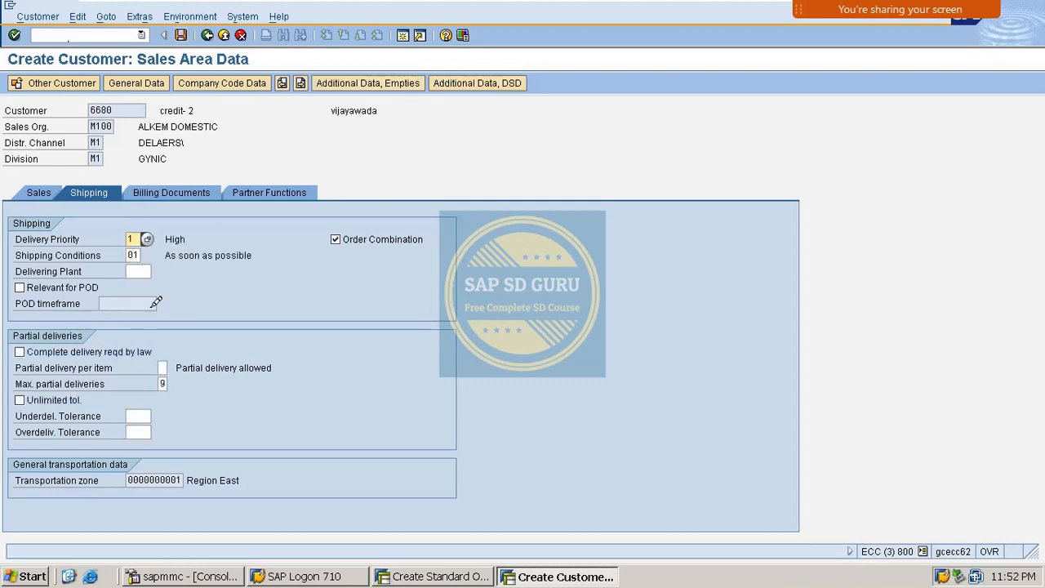
click(147, 261)
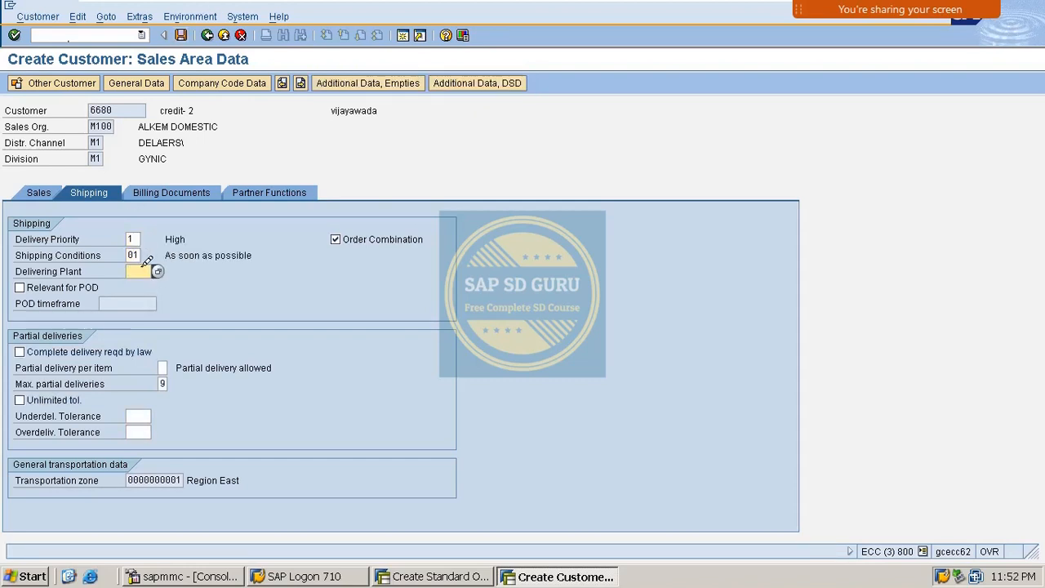
text(m100)
key(Return)
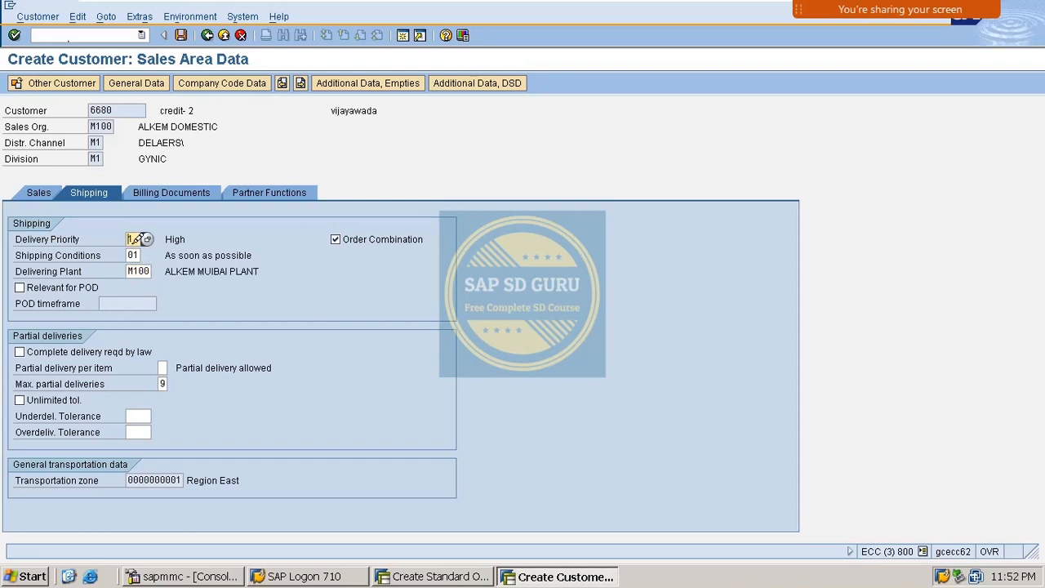
click(178, 192)
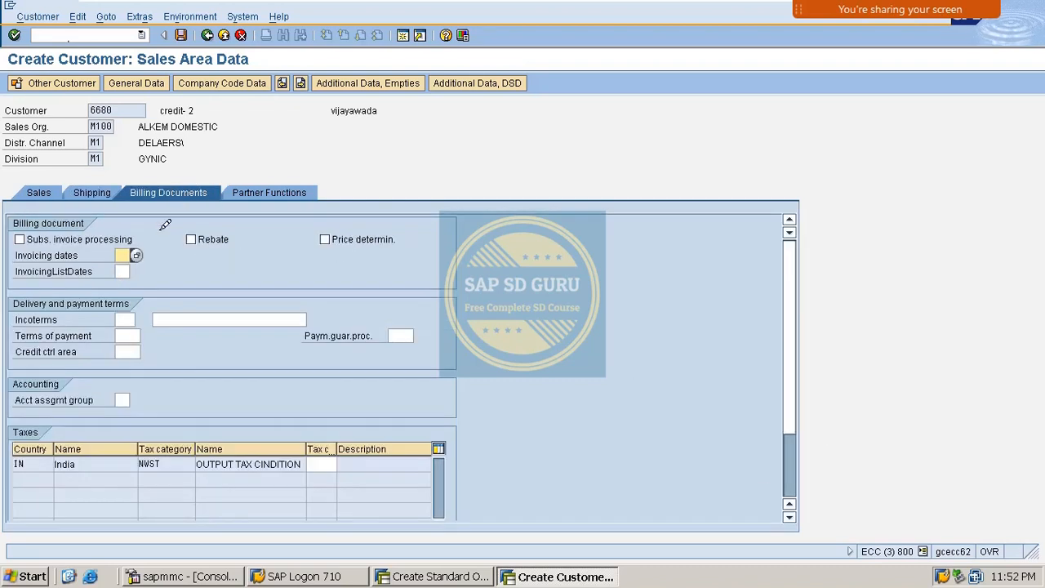
- Enter Incoterms CIF, tax classification 1 and payment terms N001 in the billing data
click(124, 319)
key(Tab)
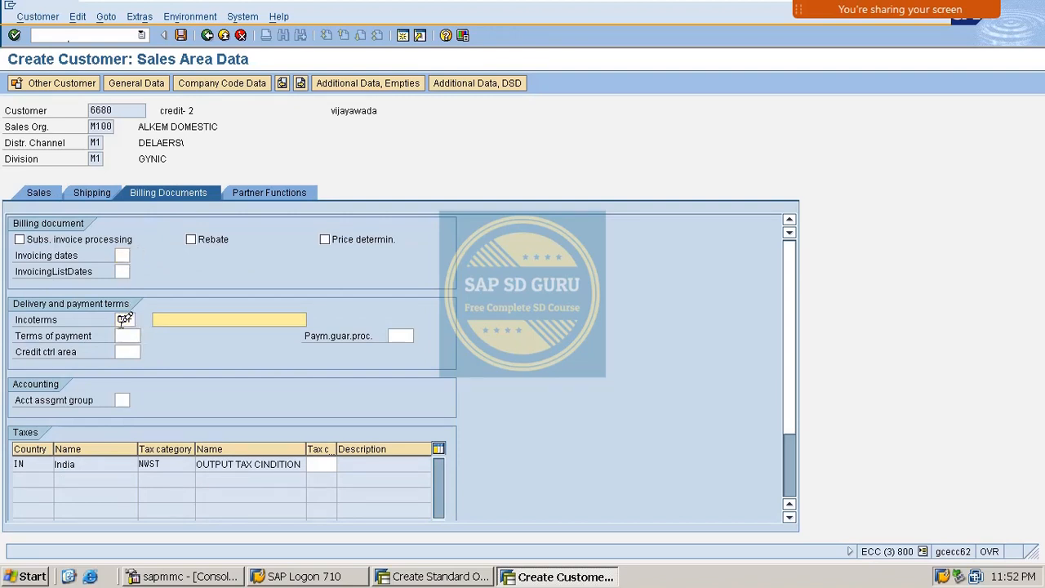
text(CIF)
key(Return)
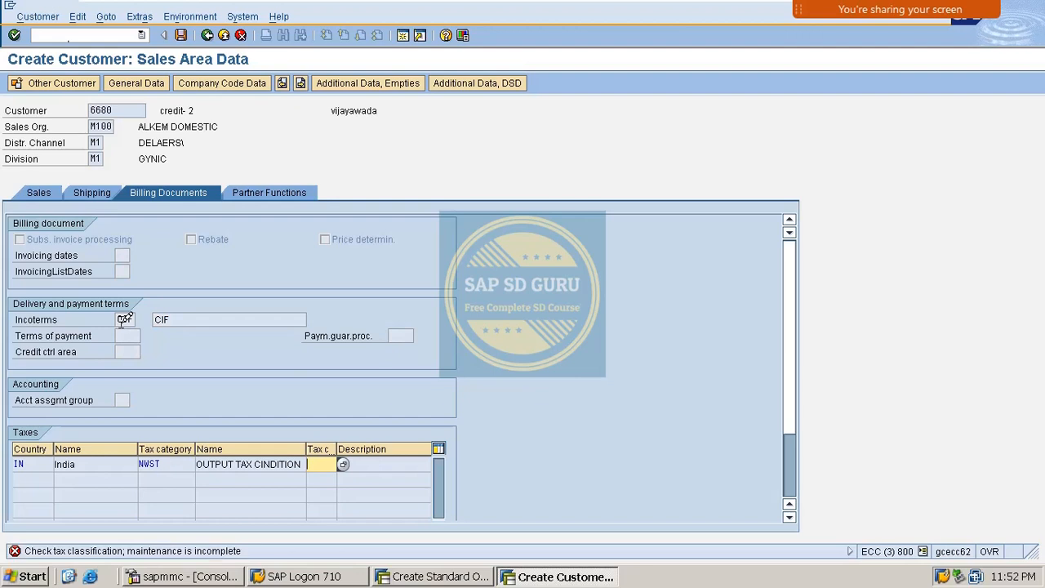
text(1)
key(Return)
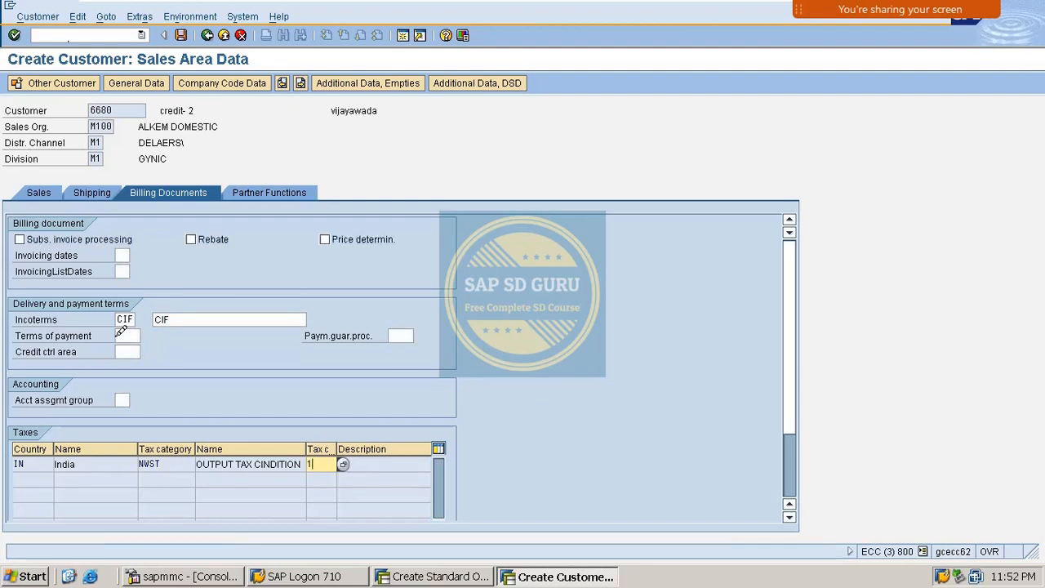
click(128, 335)
text(N001)
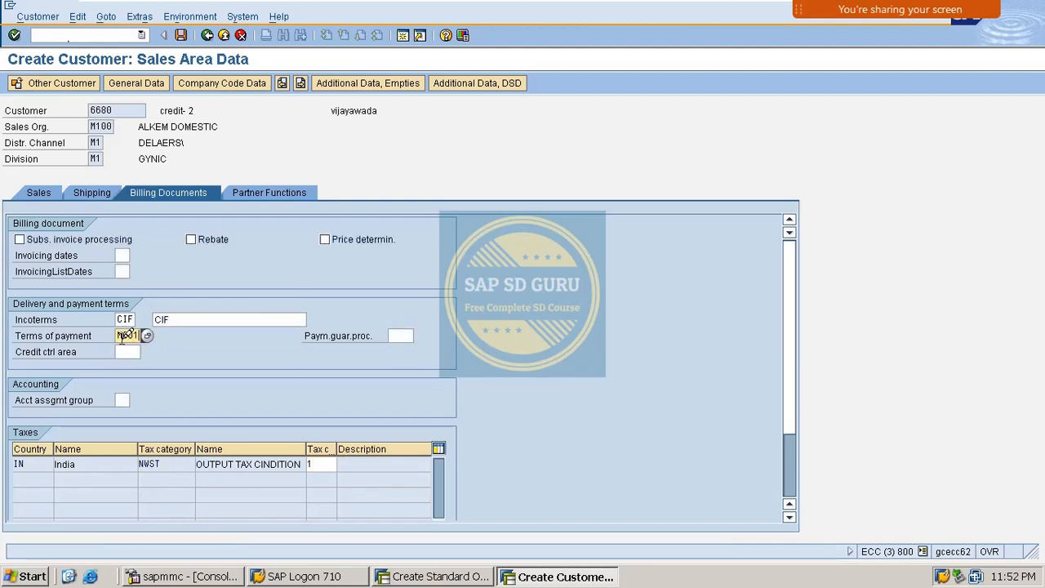
key(Return)
- Set credit control area M100, check partner functions, and save the customer
click(130, 350)
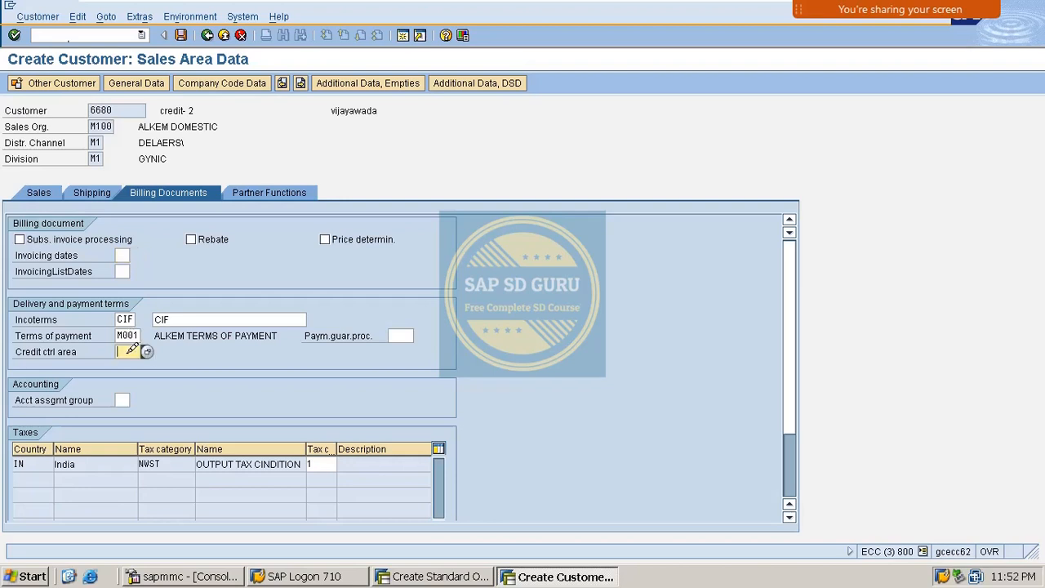
text(M100)
key(Return)
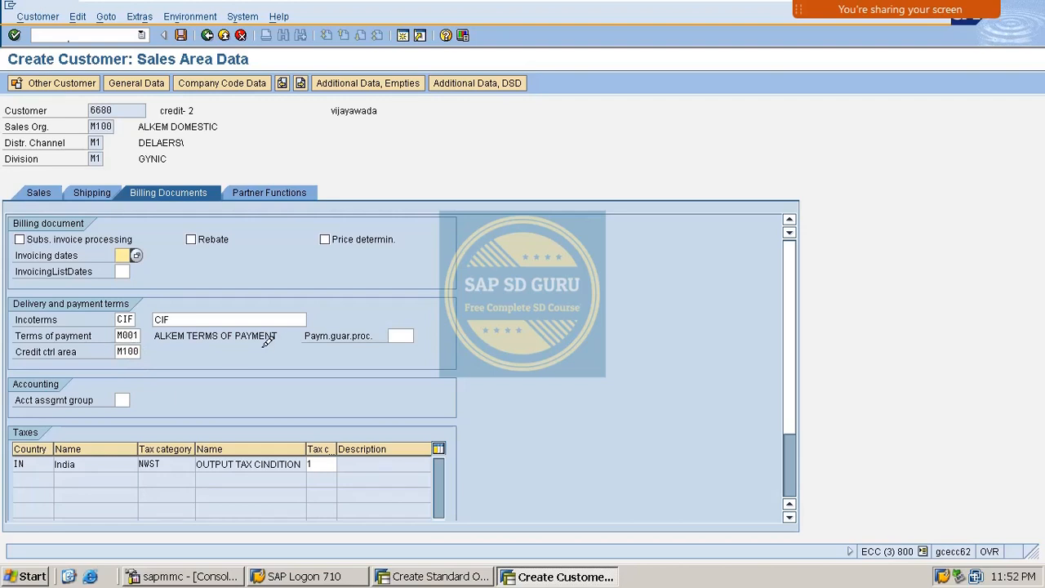
click(296, 187)
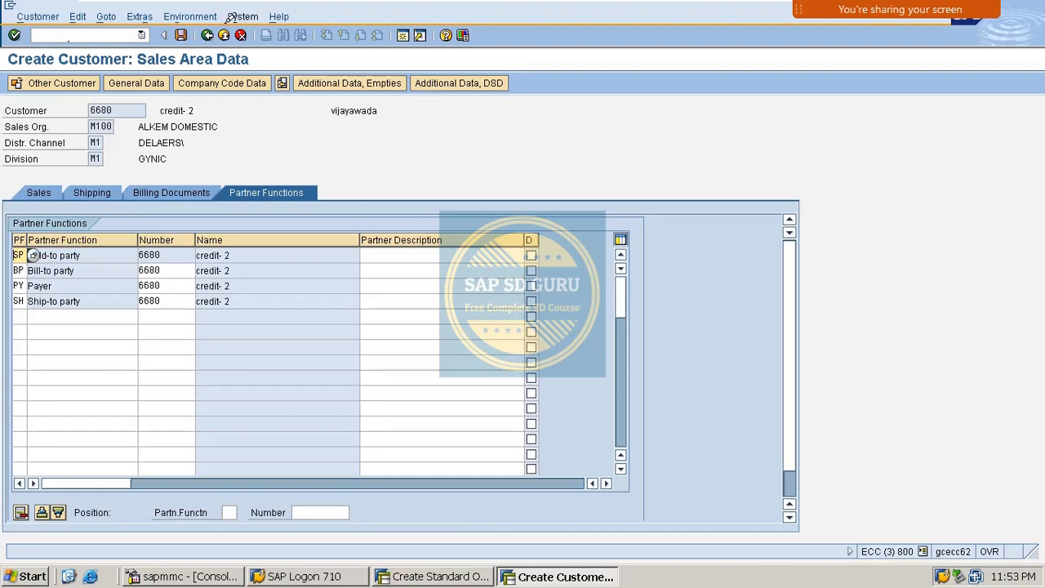
click(181, 35)
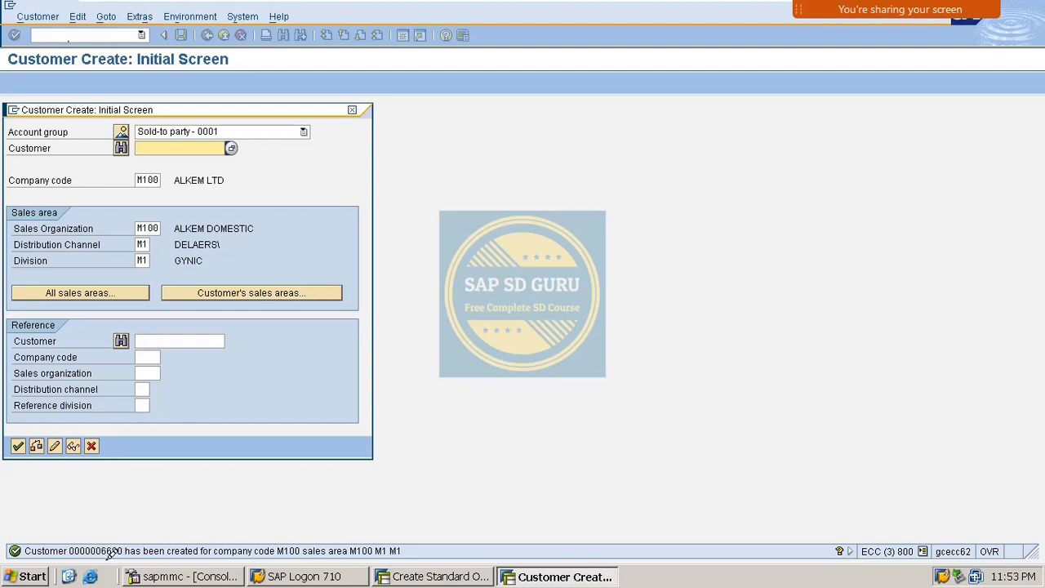
- In FD32, check customer 6680's M100 credit data: limit 20,000.00, risk category M01
click(357, 110)
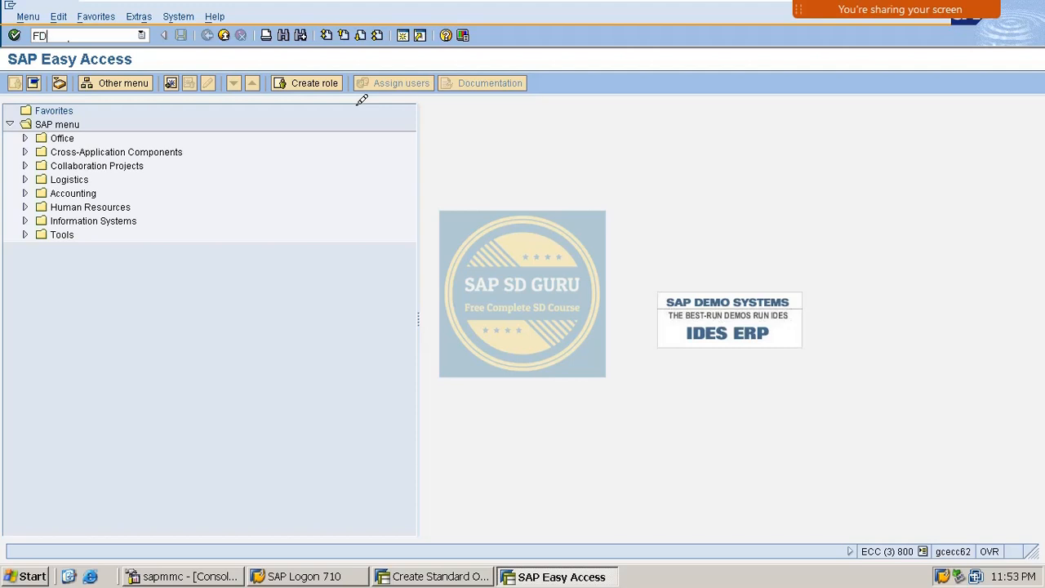
key(Return)
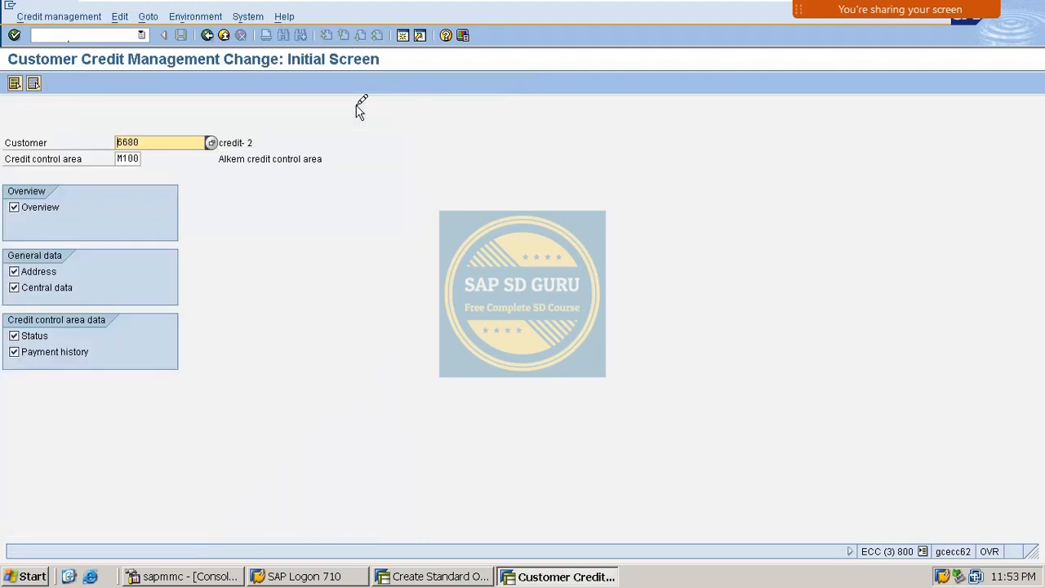
key(Return)
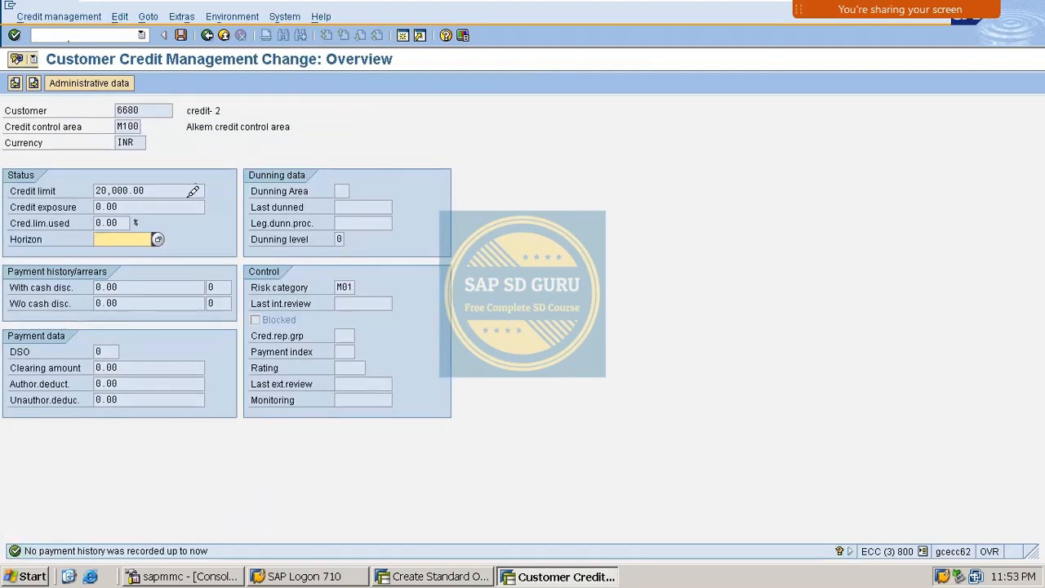
drag(178, 191, 7, 206)
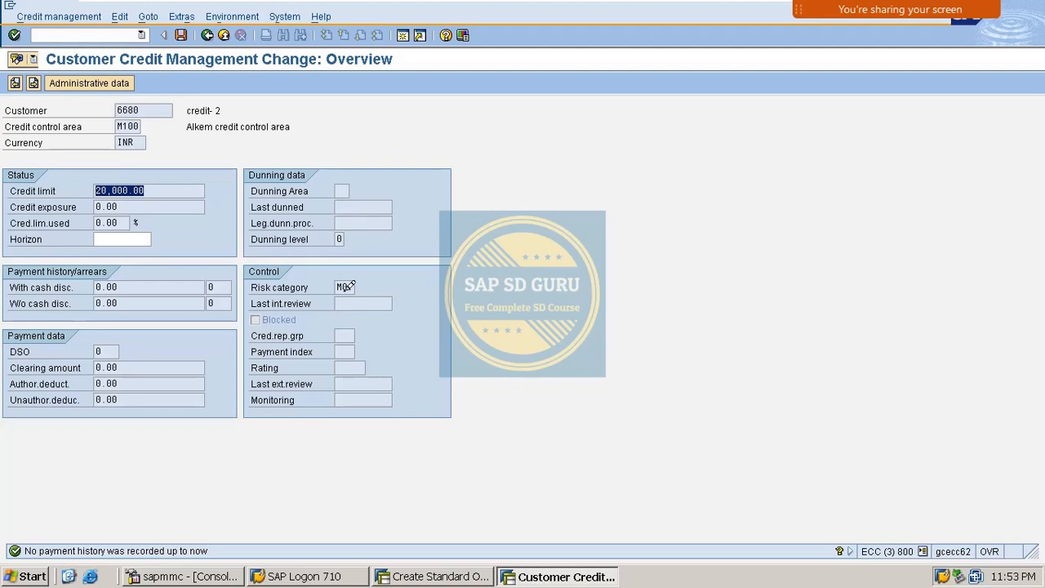
drag(359, 286, 5, 350)
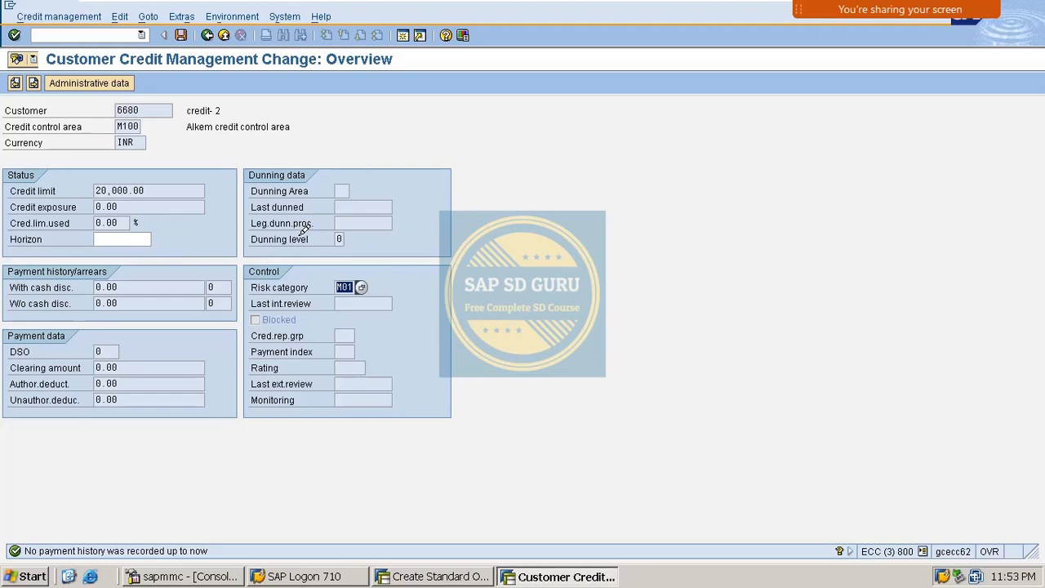
click(181, 35)
click(85, 33)
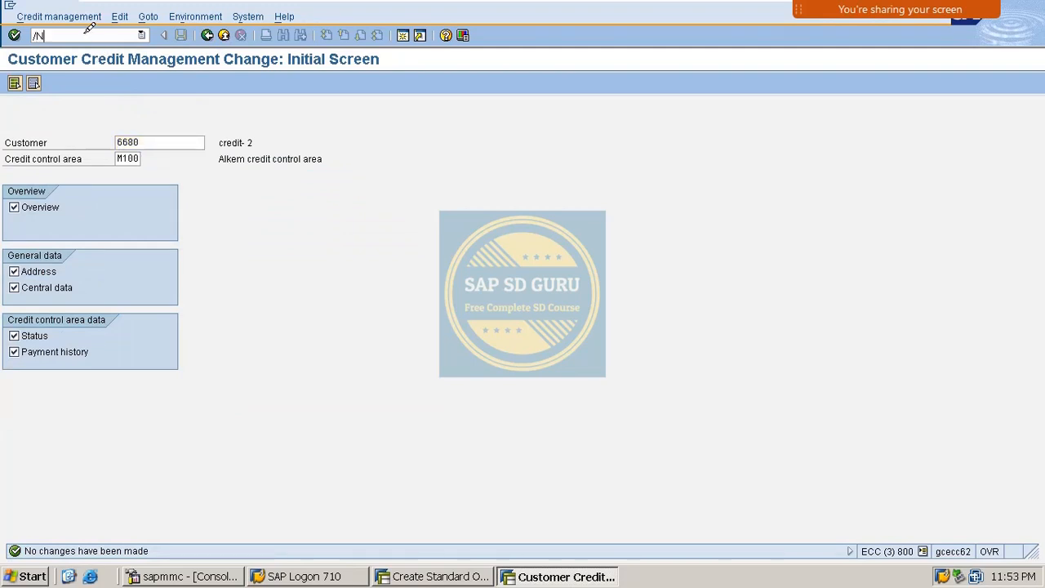
- Go from VA01 to the sales order types overview with /NVOV, showing 276 document types
key(Return)
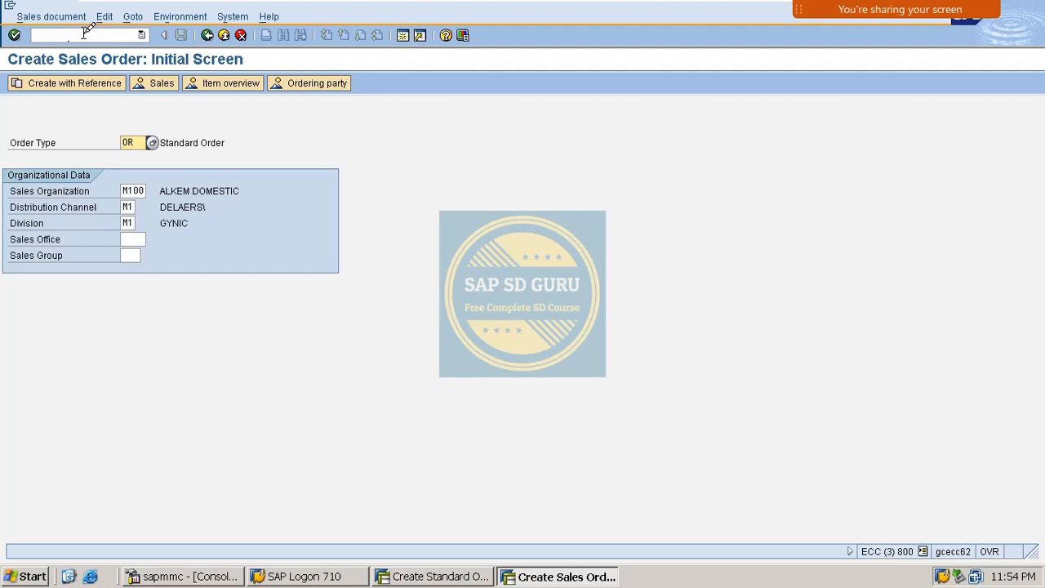
click(87, 34)
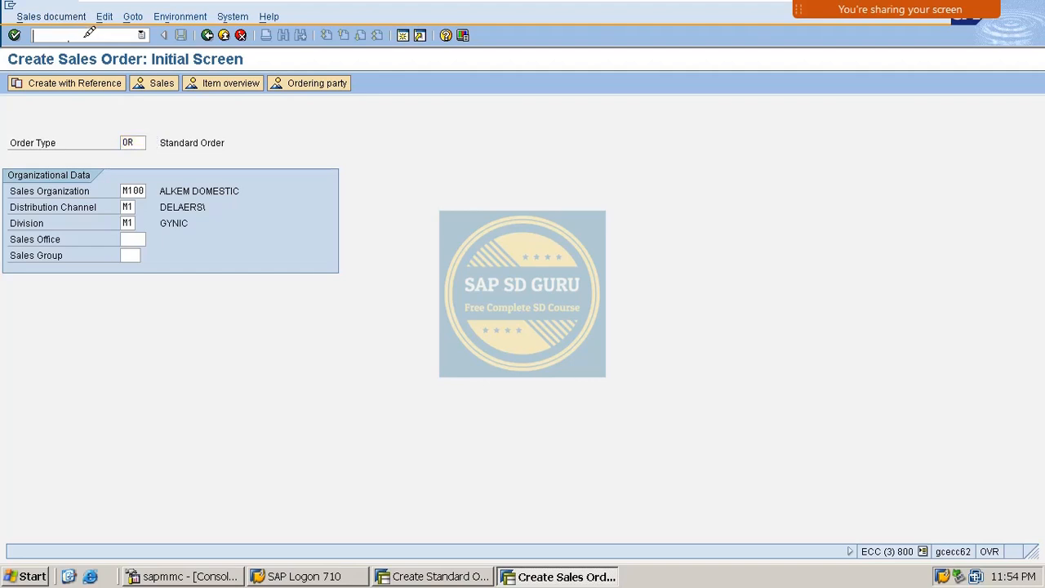
text(/NVOV)
key(Return)
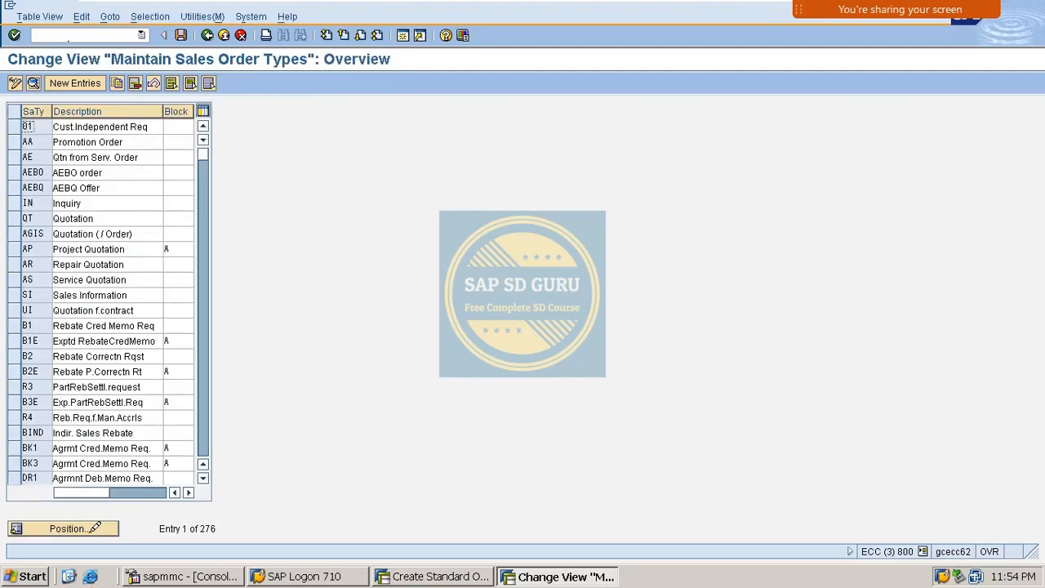
- Locate sales document type OR (Standard Order) and open its details
click(97, 529)
text(OR)
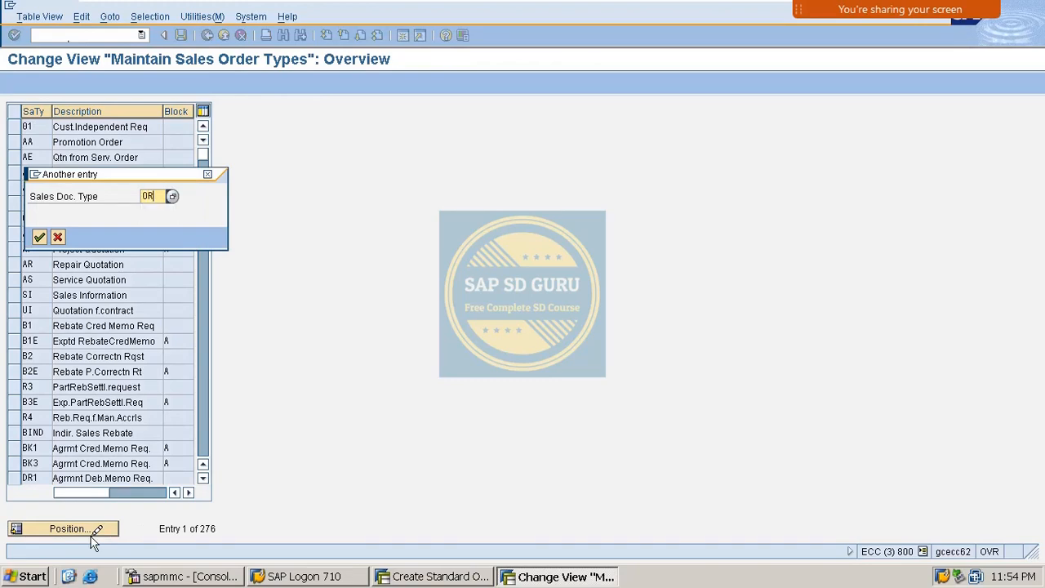
key(Return)
double_click(106, 124)
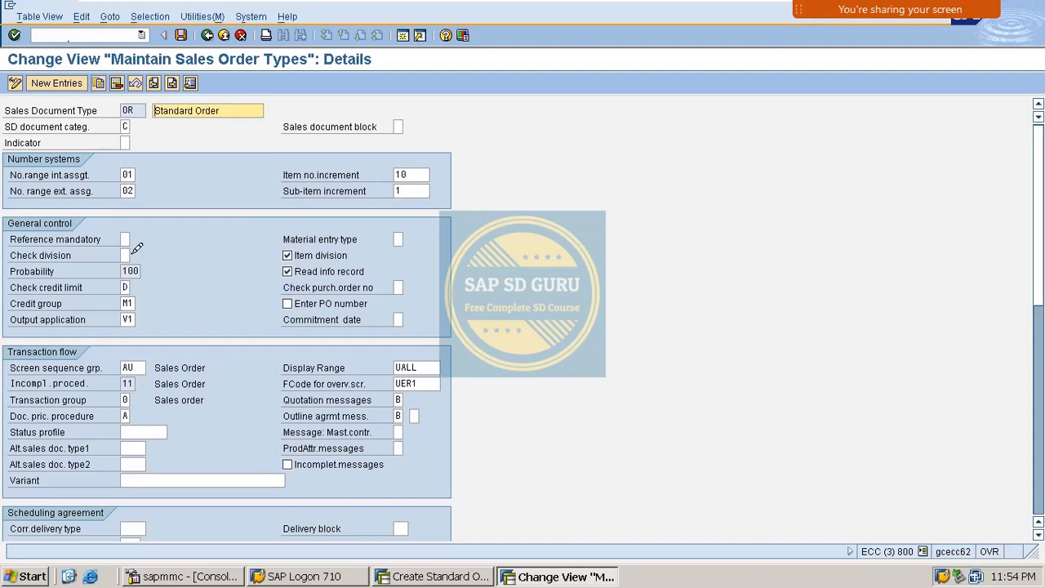
- Set the OR check credit limit to D (automatic credit control) and credit group to M1
click(125, 288)
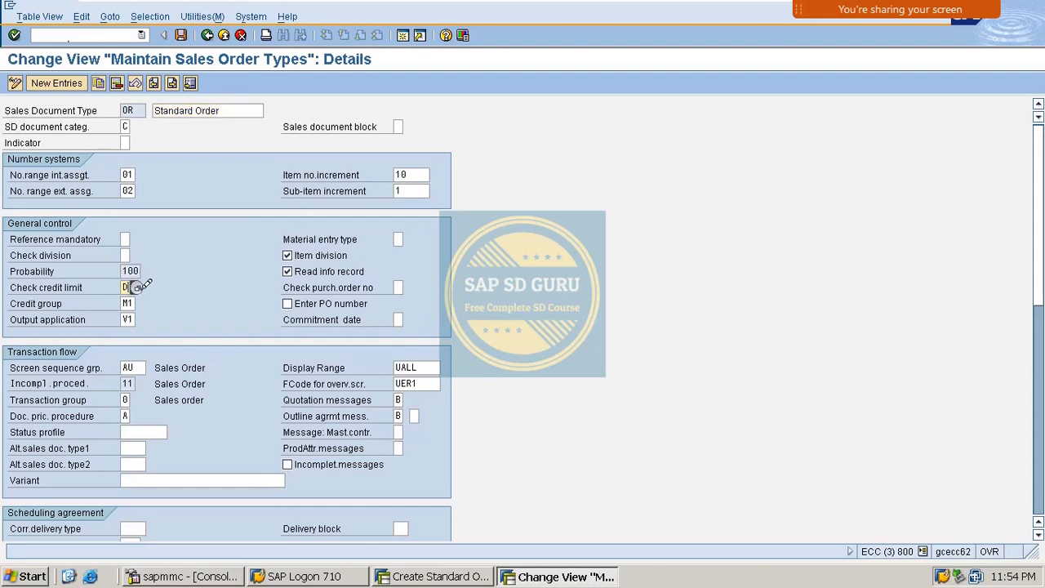
key(F4)
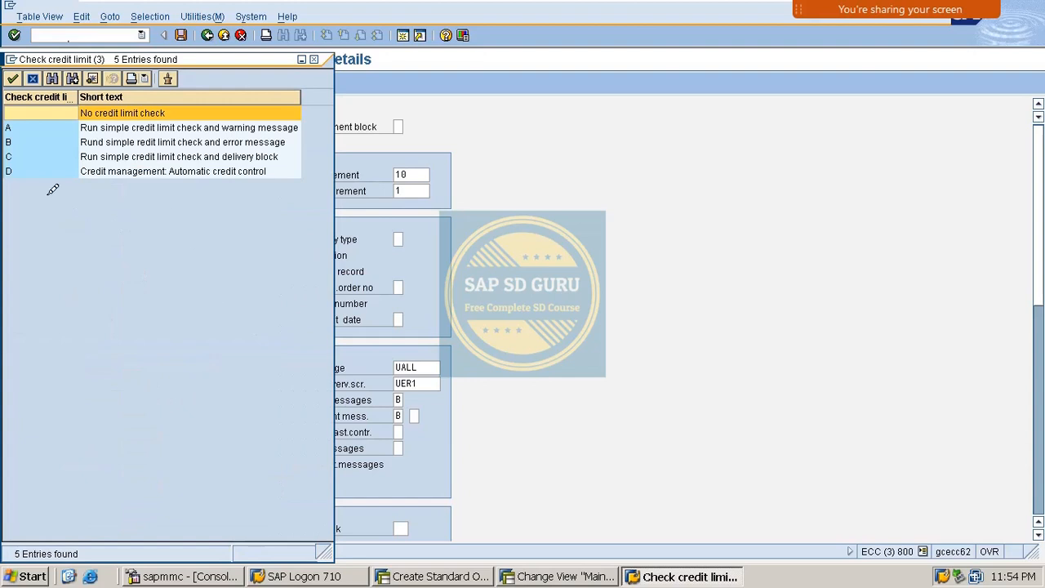
click(175, 172)
double_click(280, 166)
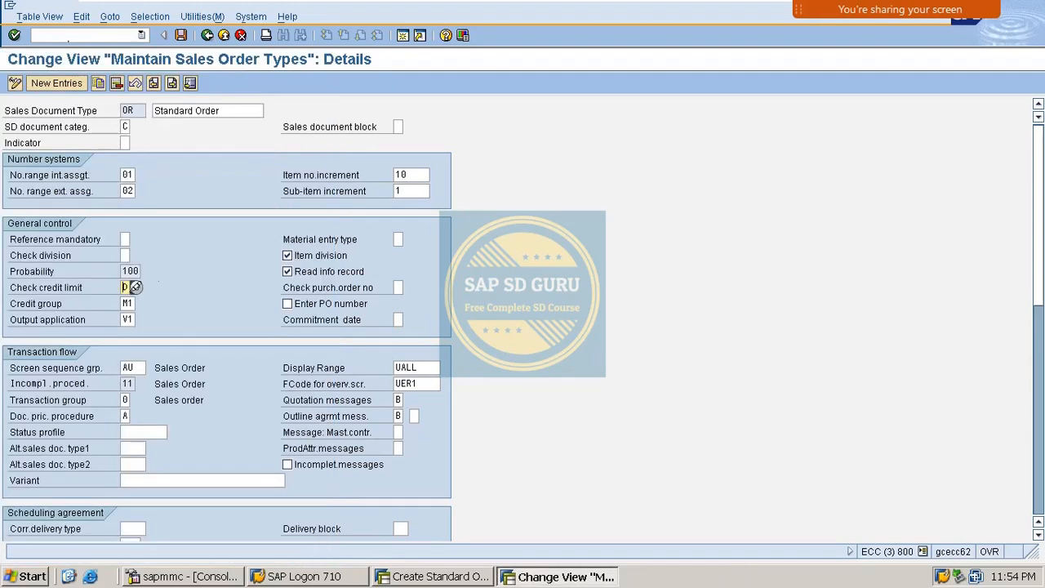
click(126, 303)
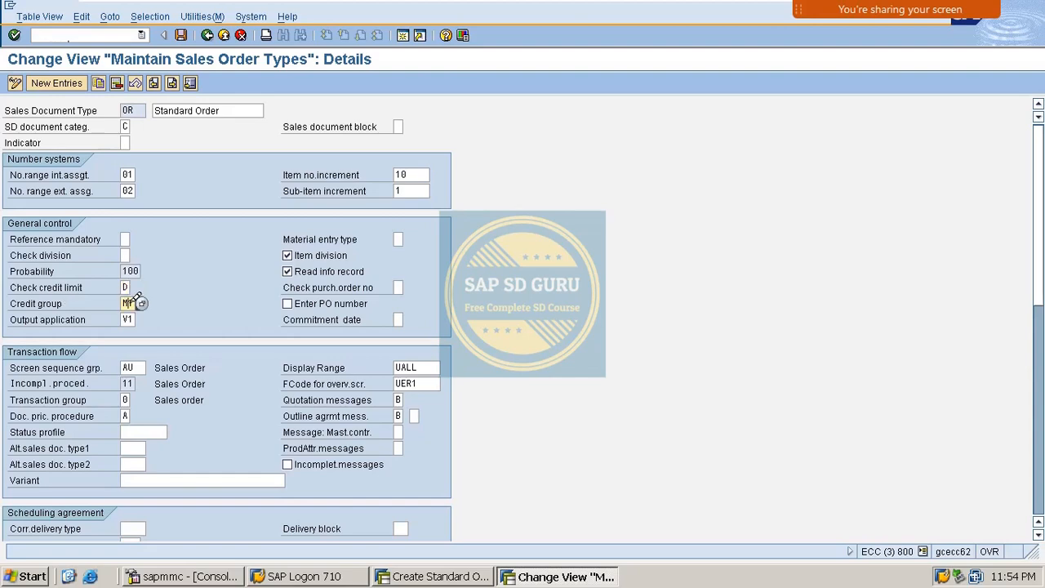
click(137, 303)
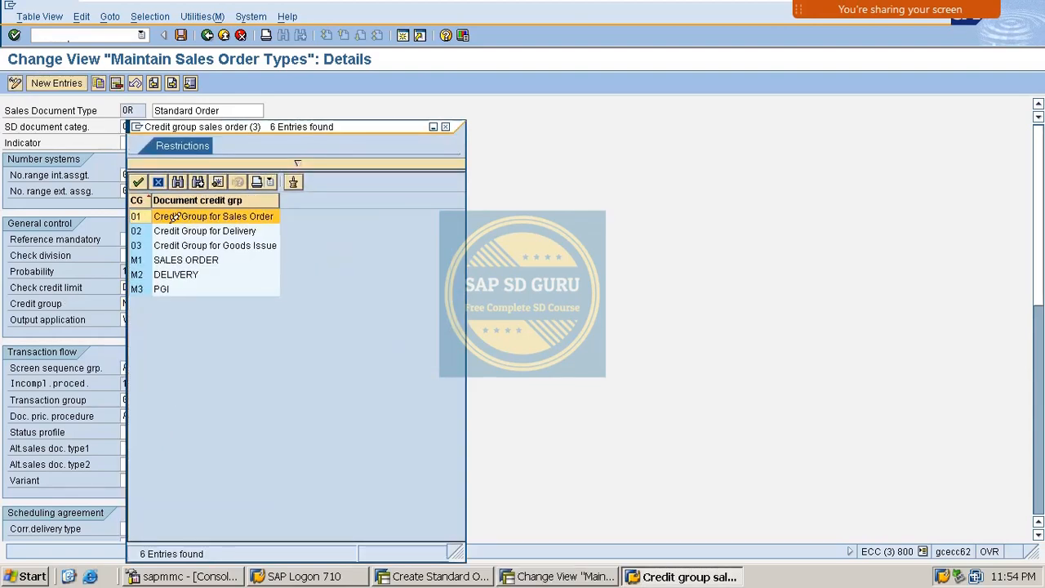
double_click(161, 261)
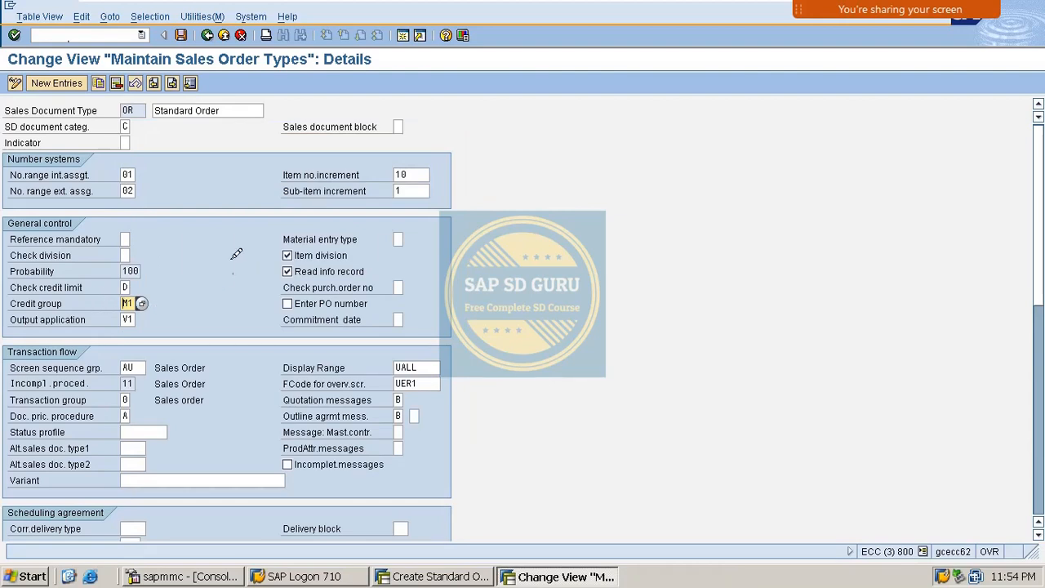
- Save the OR changes to the customizing request and return to SAP Easy Access
click(181, 35)
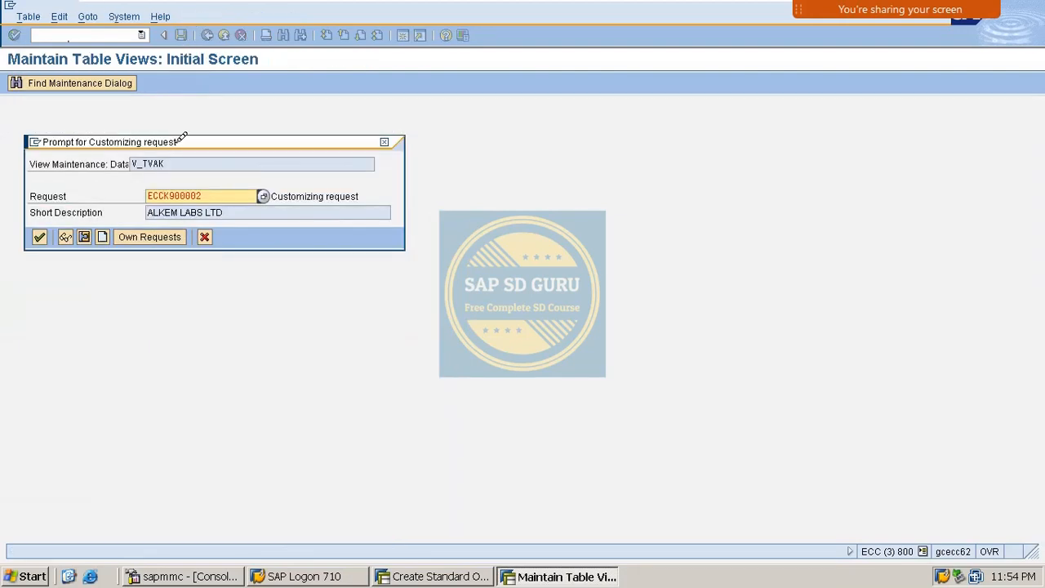
click(40, 237)
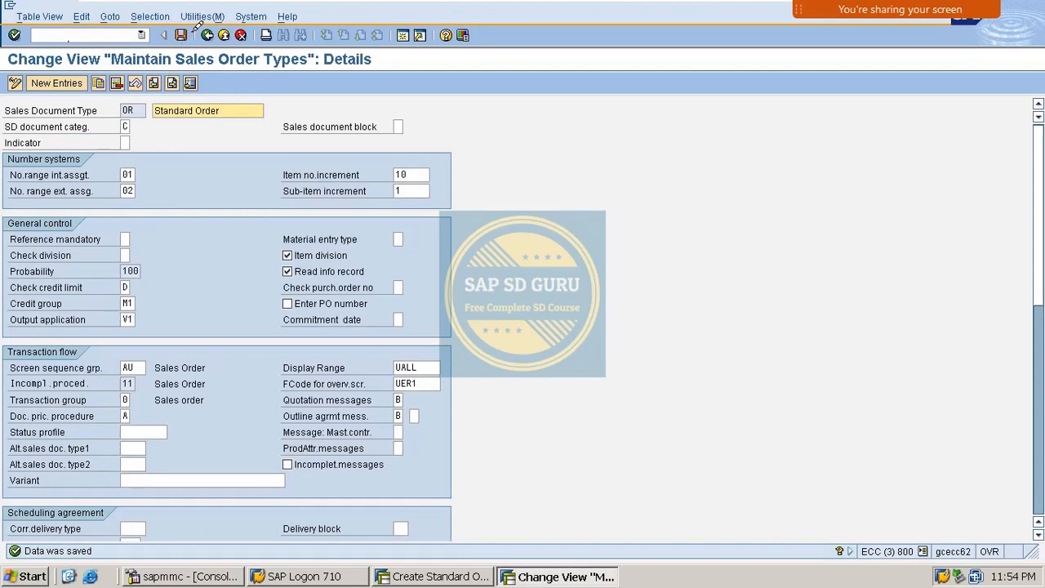
click(208, 35)
click(207, 35)
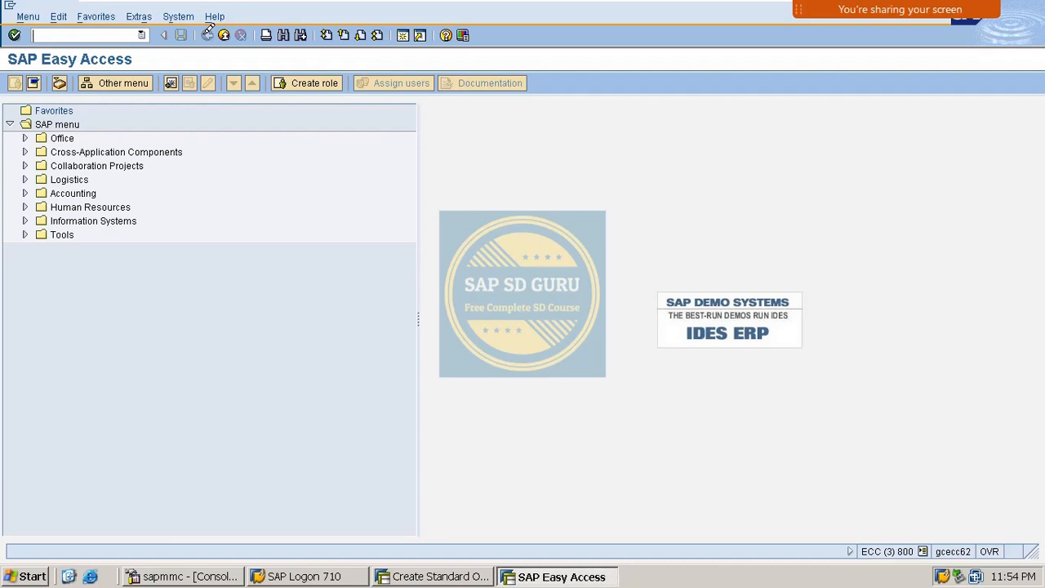
- Enter sold-to party 6680 on the standard order being created
click(444, 572)
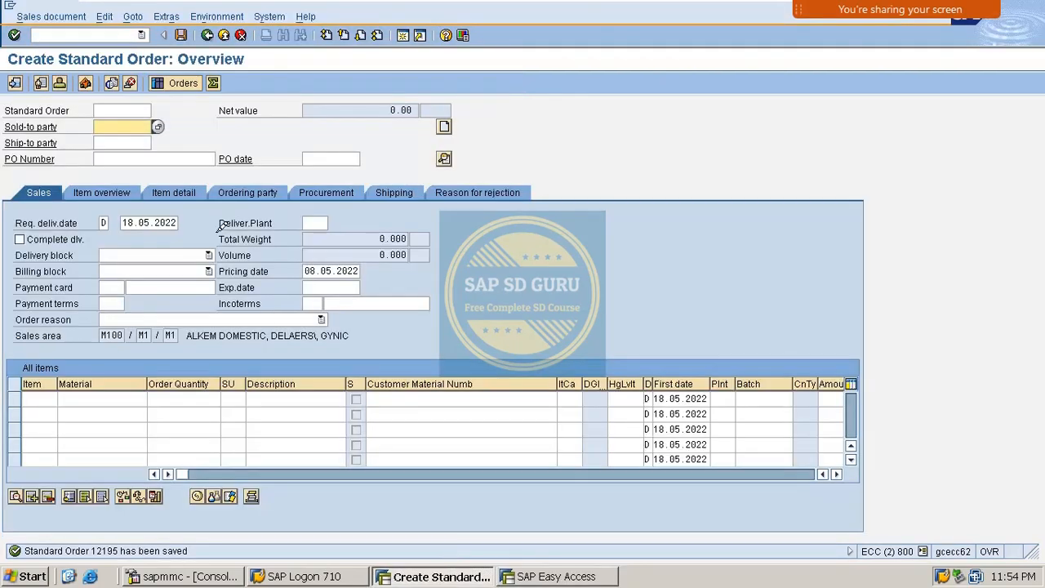
key(BackSpace)
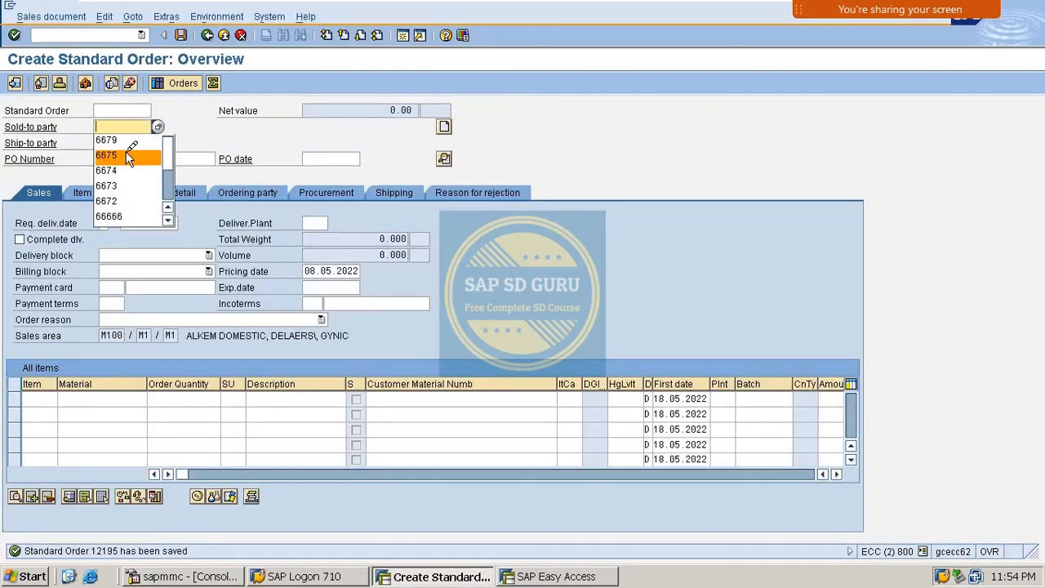
click(126, 140)
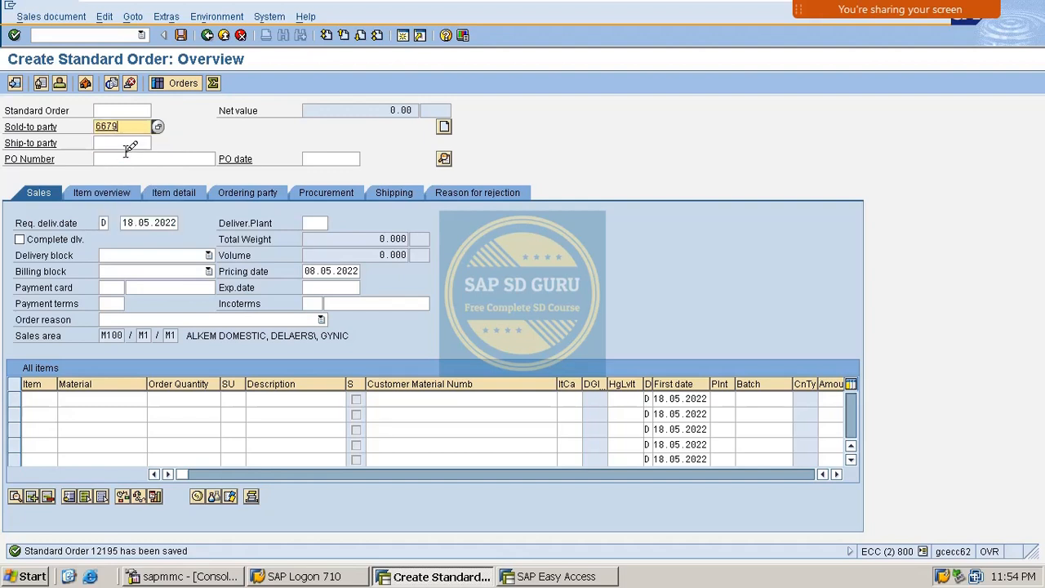
key(BackSpace)
key(BackSpace)
text(80)
key(Return)
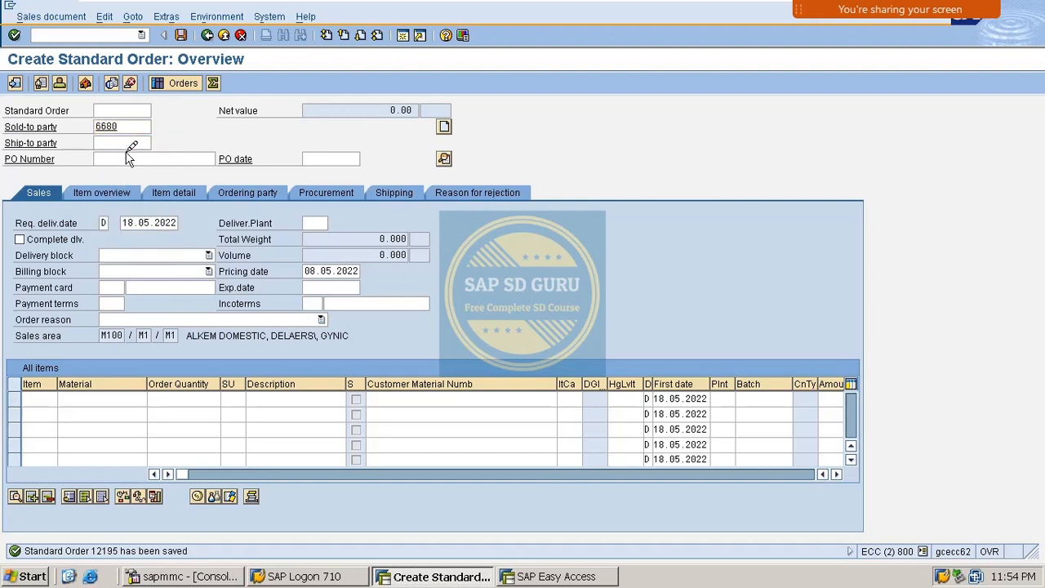
- Add VAXINE-150 with quantity 1 as item 10, giving net value 915.00
key(BackSpace)
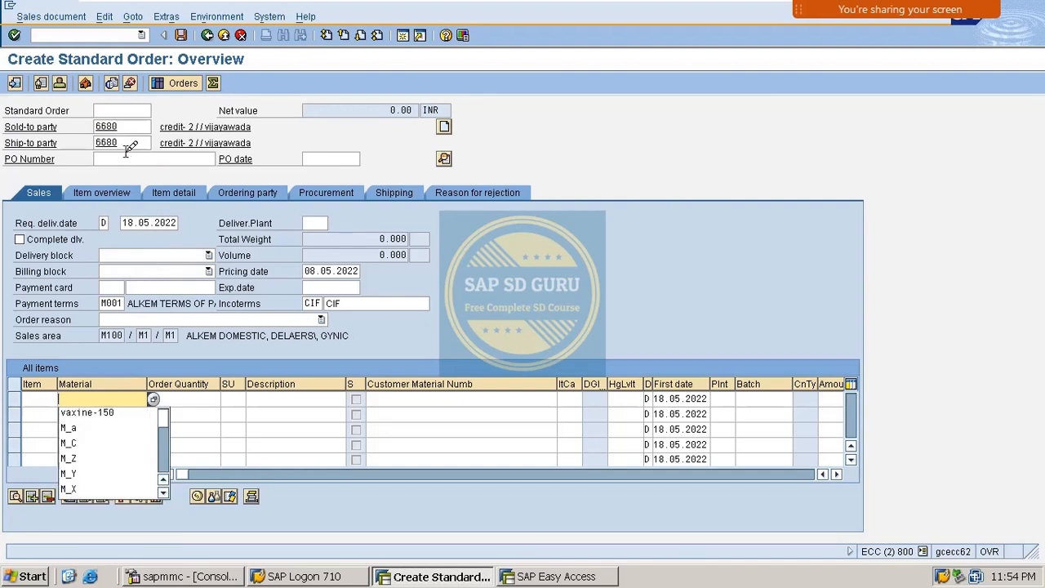
key(Down)
key(Return)
key(Tab)
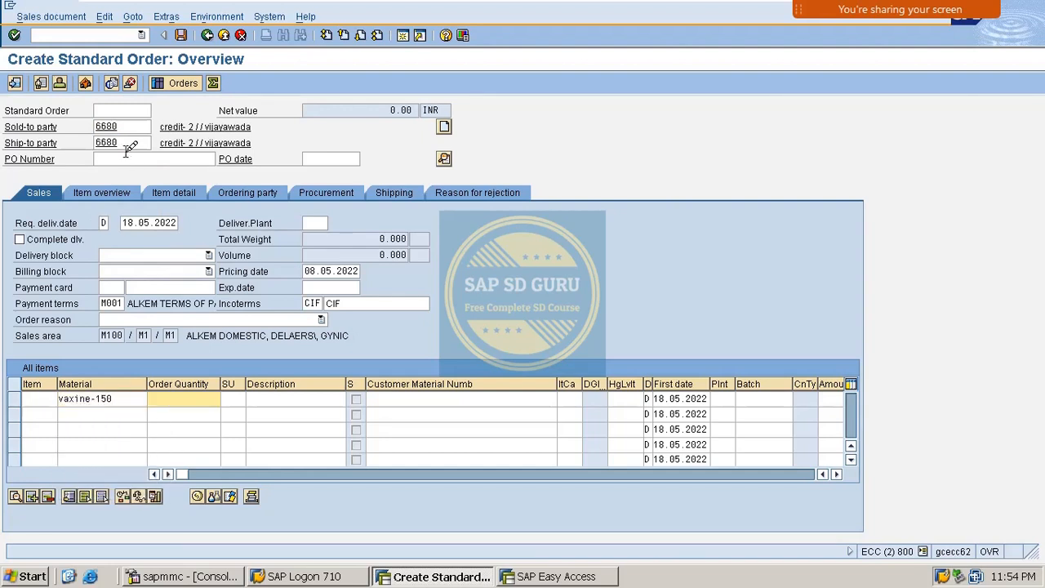
text(1)
key(Return)
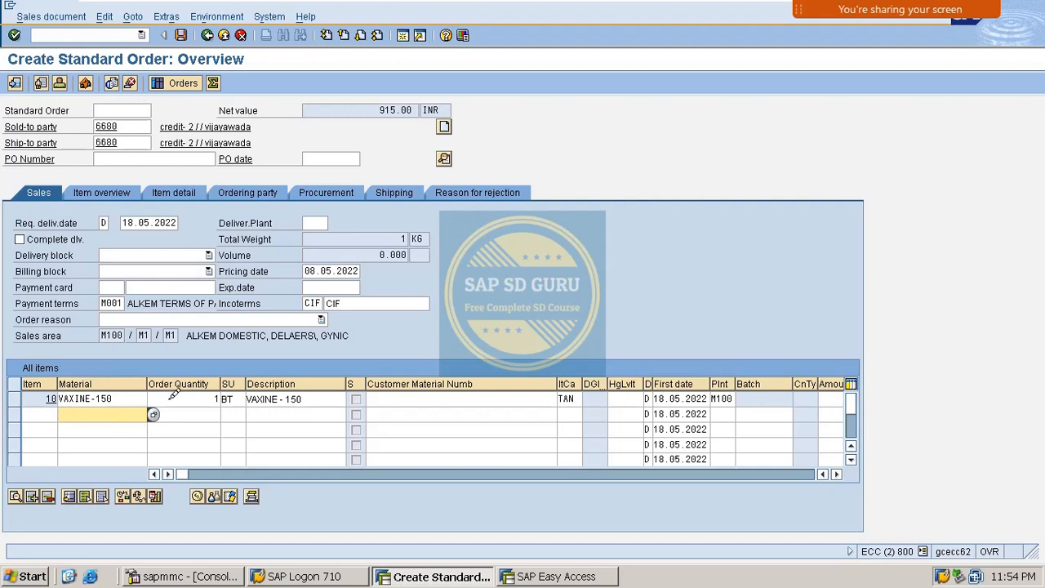
click(208, 398)
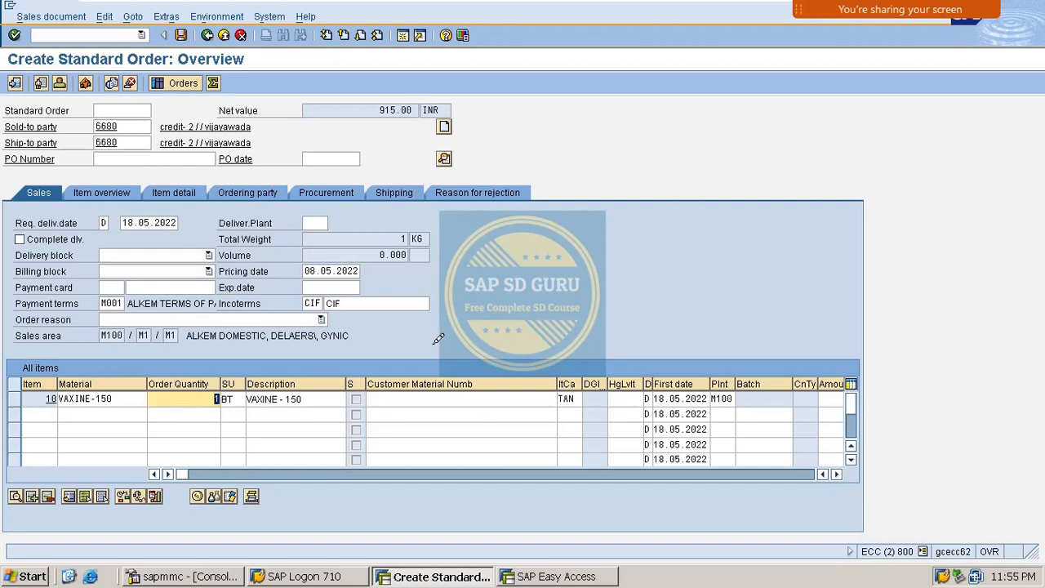
double_click(368, 111)
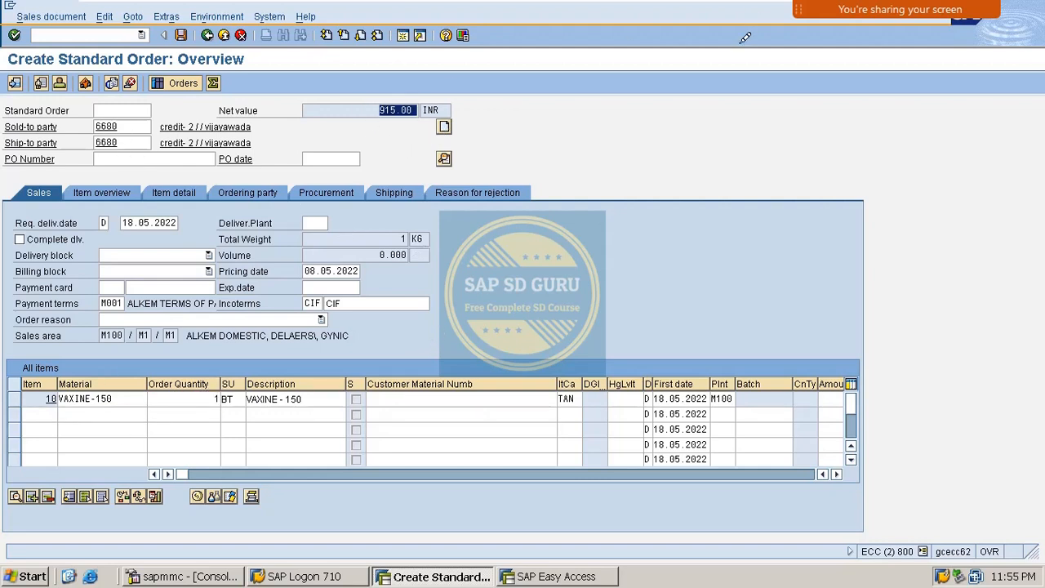
- Add M_A with quantity 1 as item 20, which reveals missing MR00 pricing
click(135, 412)
click(133, 412)
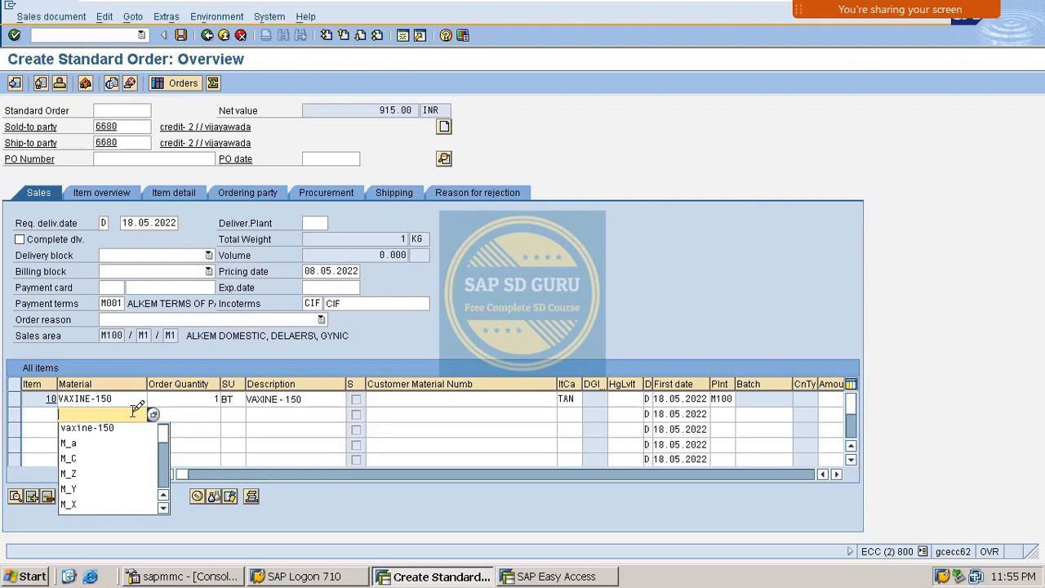
key(Down)
key(Down)
key(Tab)
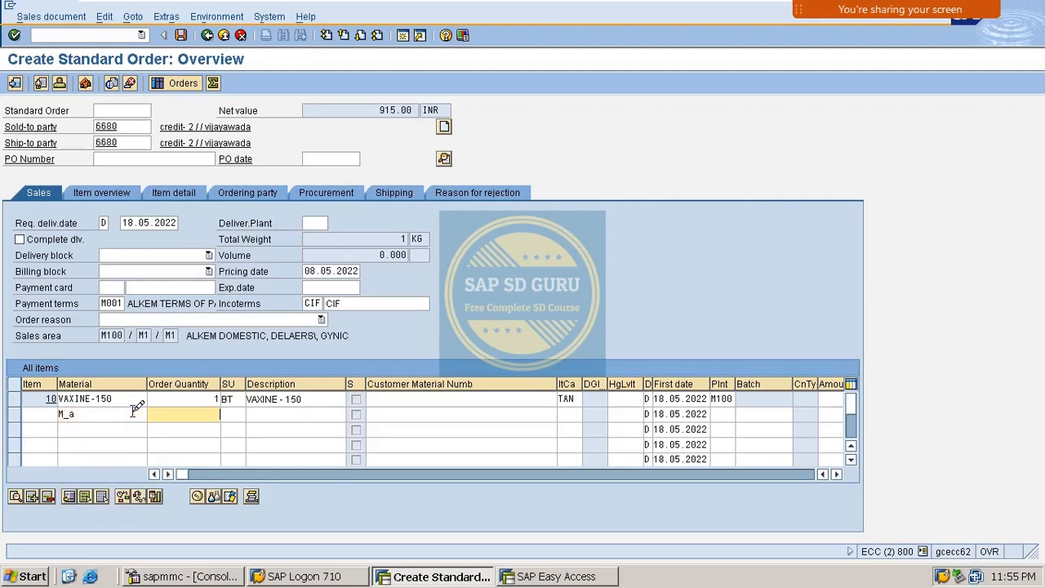
text(1)
key(Return)
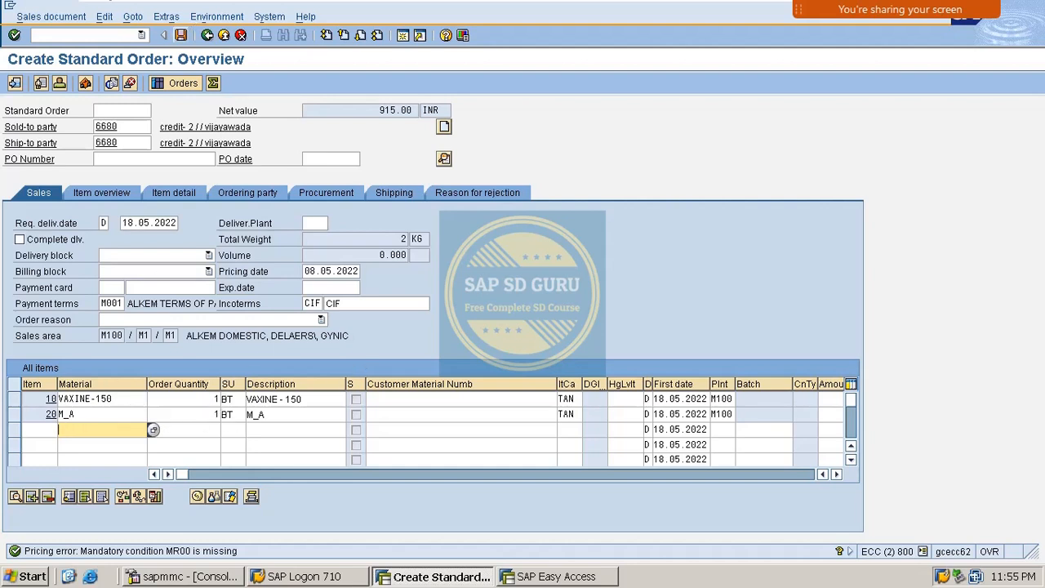
click(86, 34)
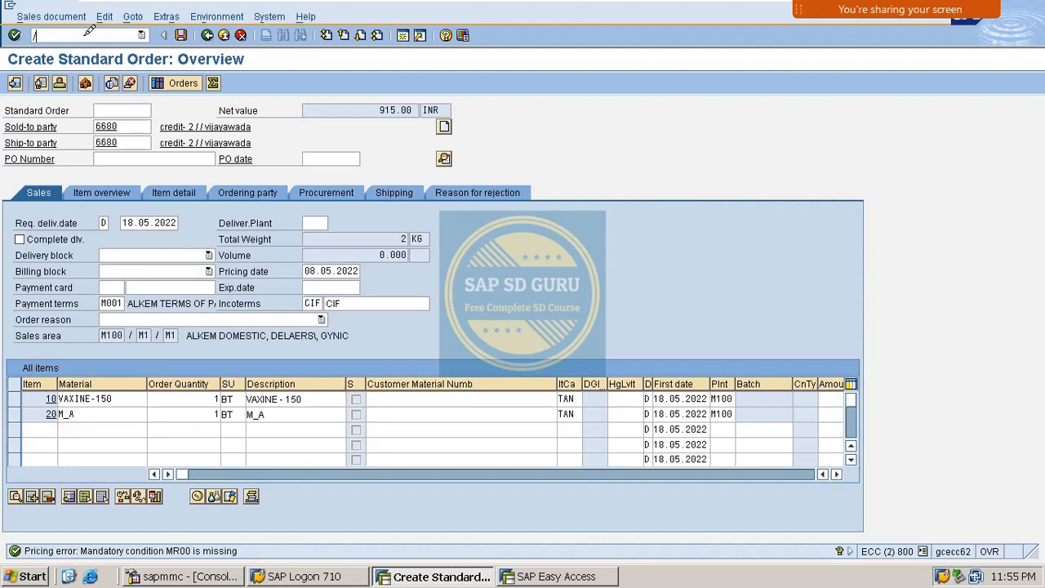
- Start MR00 condition records by Sales org./Material and price M_A at 1,000.00
key(Return)
key(Return)
key(Down)
key(Down)
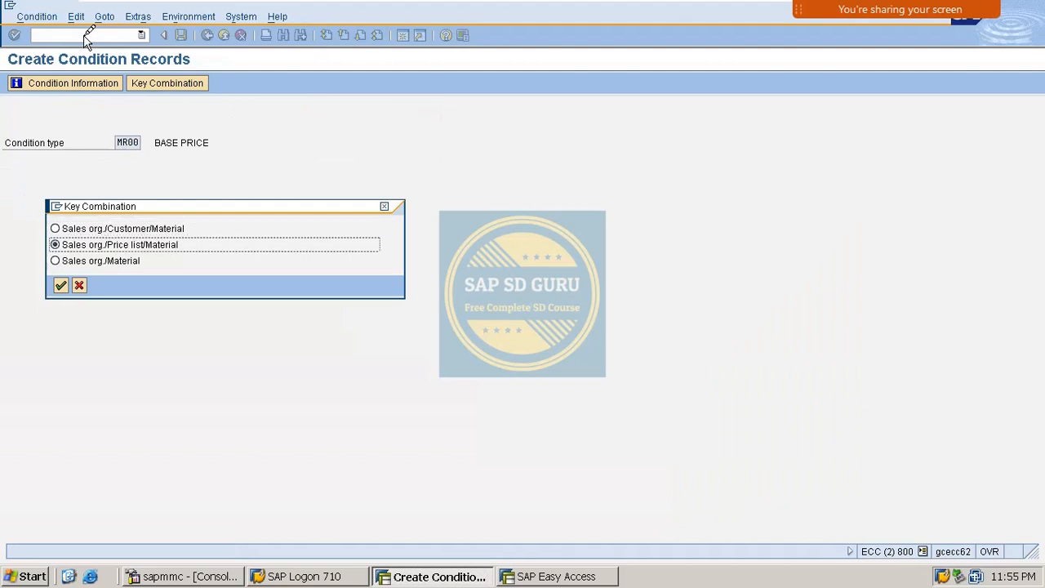
key(Return)
key(Down)
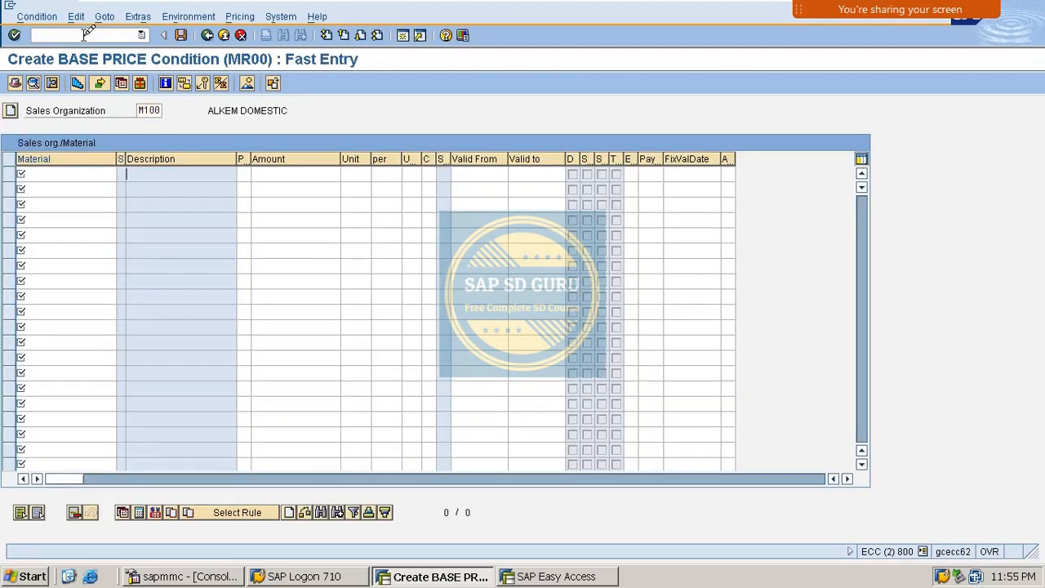
key(shift+Tab)
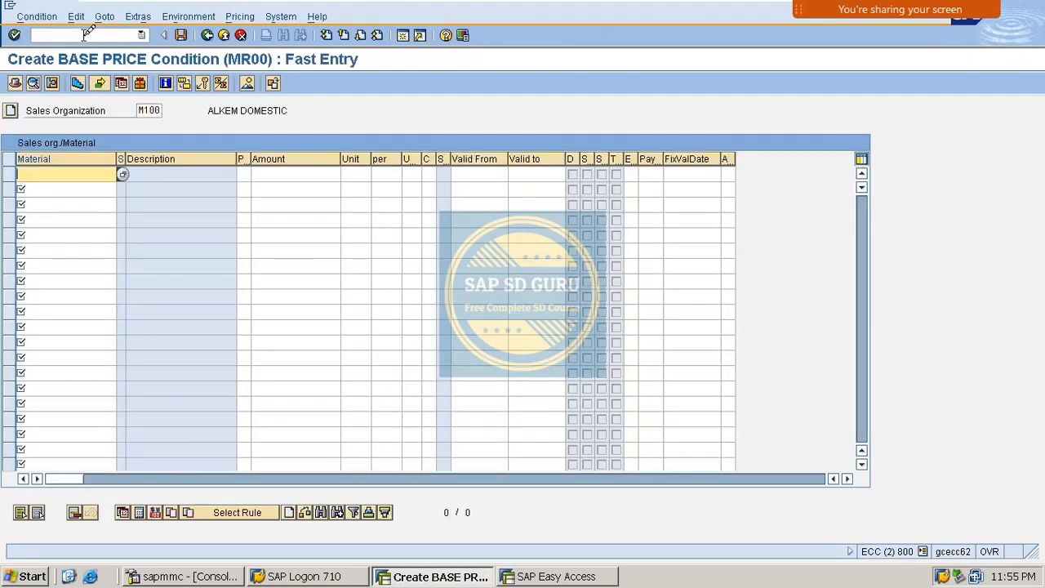
text(m_a)
key(Return)
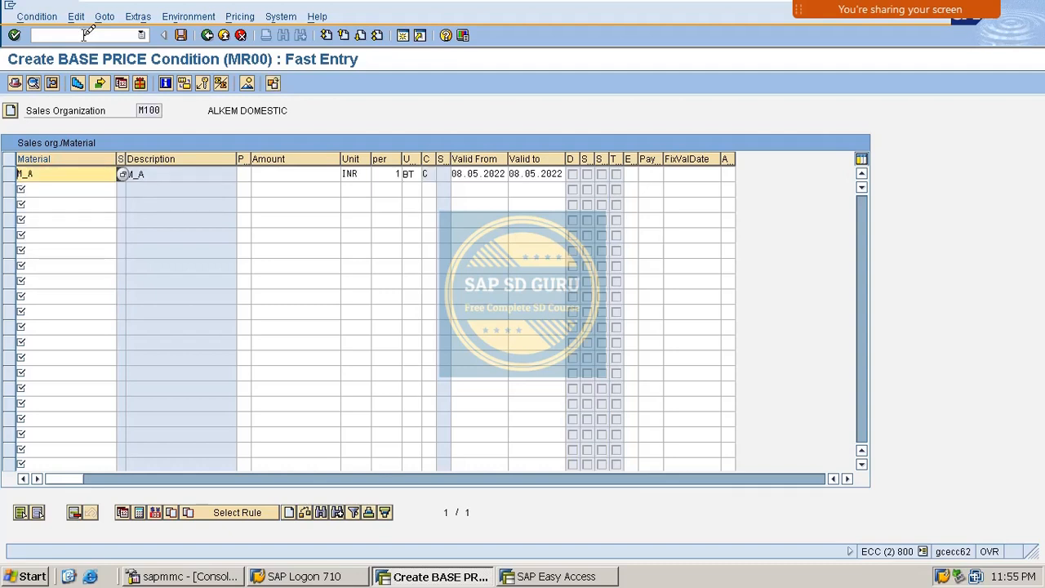
key(Tab)
text(0)
key(Return)
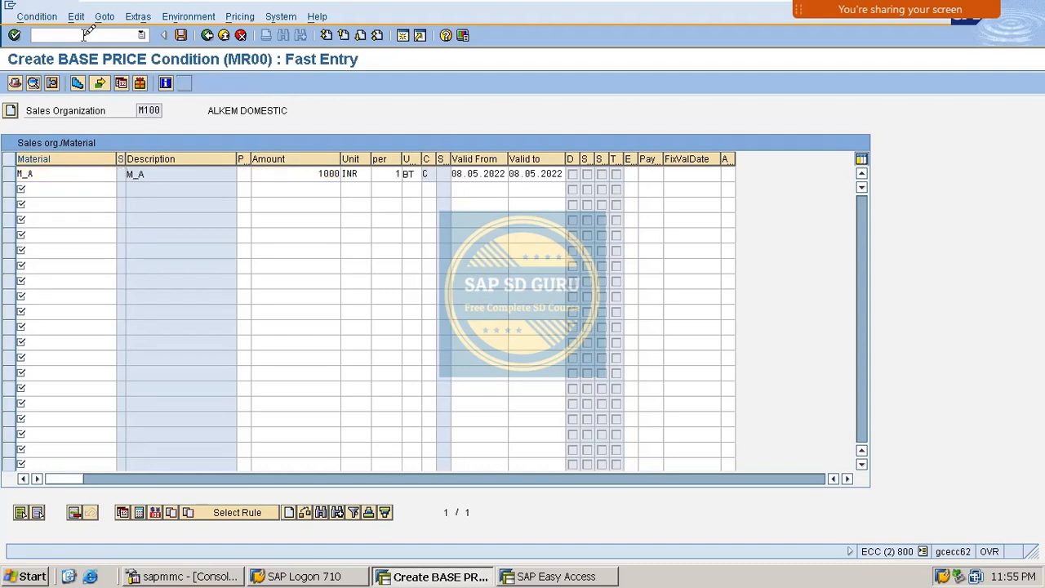
- Enter MR00 prices of 1,000.00 for materials M_B and M_C
click(65, 187)
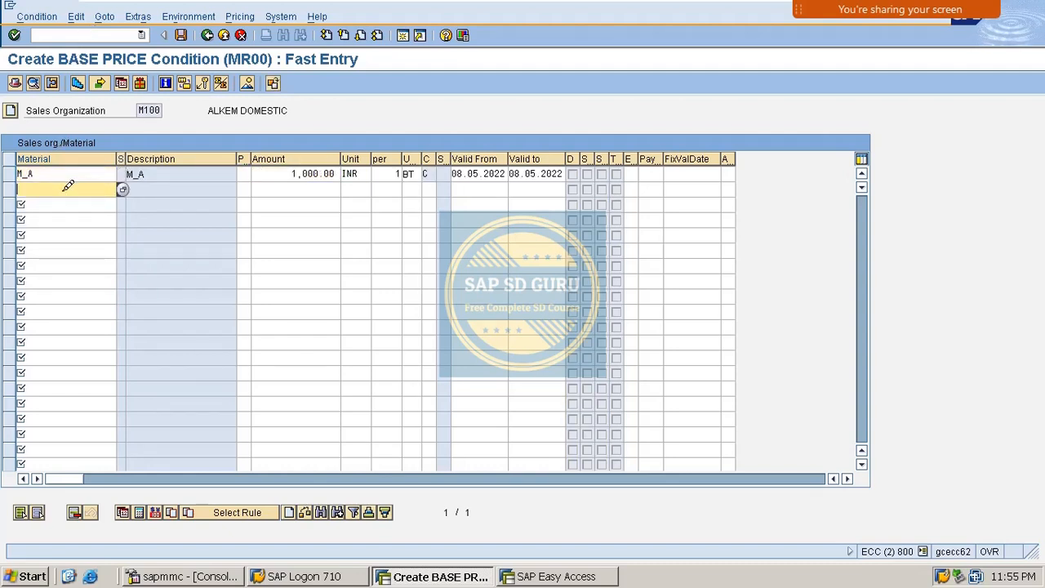
text(m_b)
key(Tab)
key(Tab)
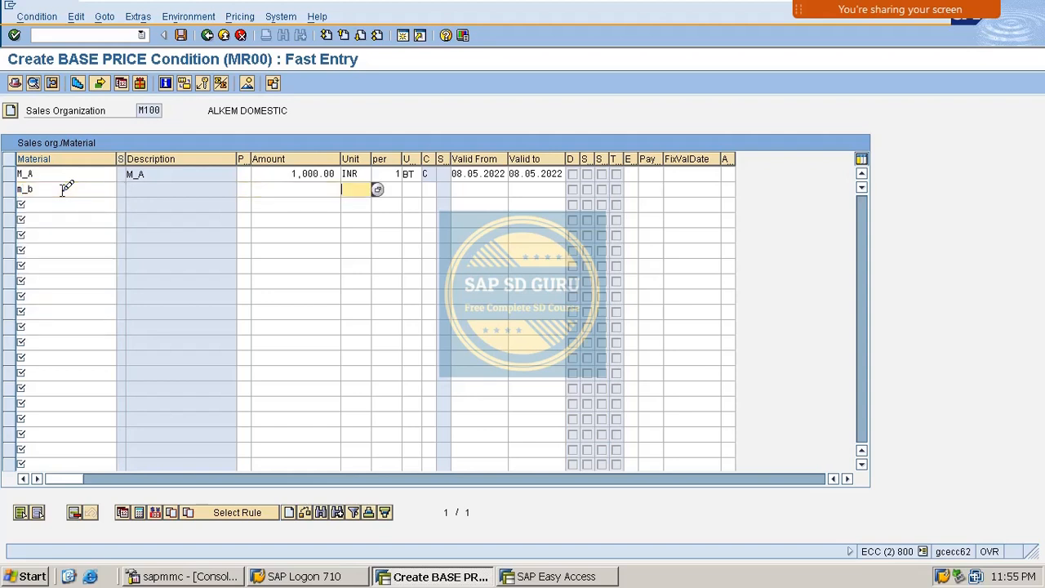
key(shift+Tab)
text(1000)
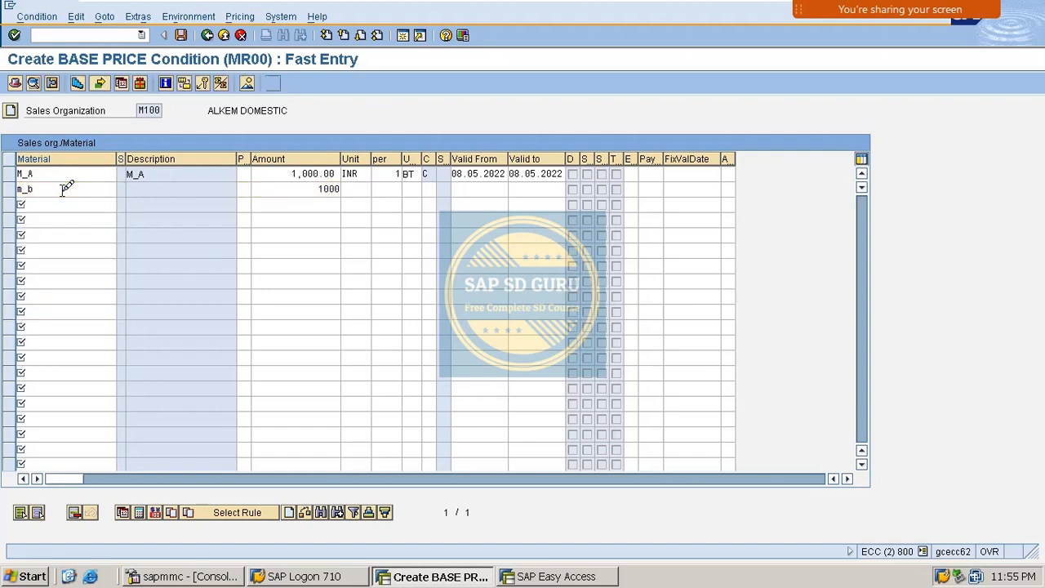
key(Return)
click(65, 202)
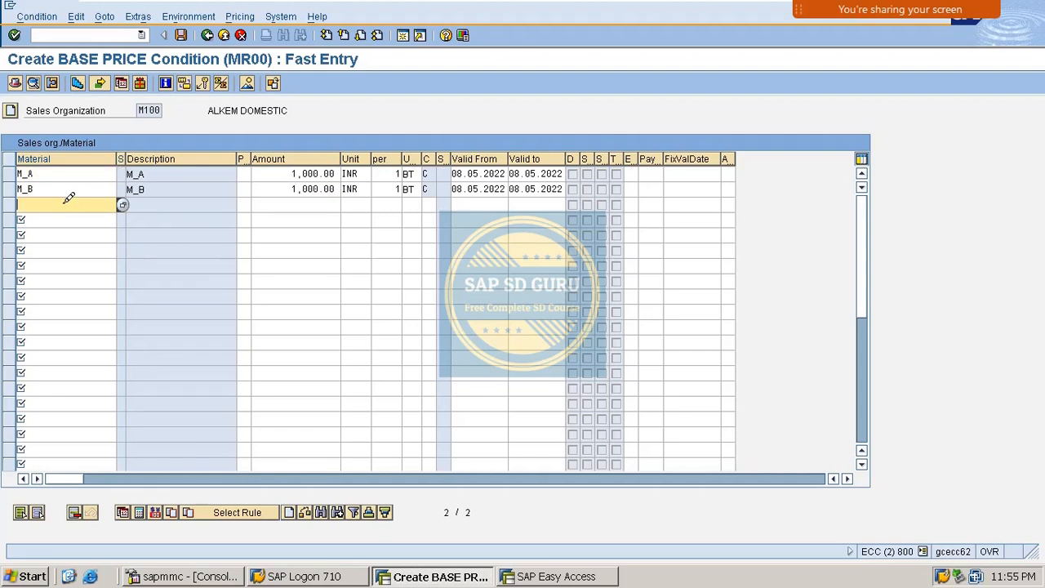
text(m_c)
key(Tab)
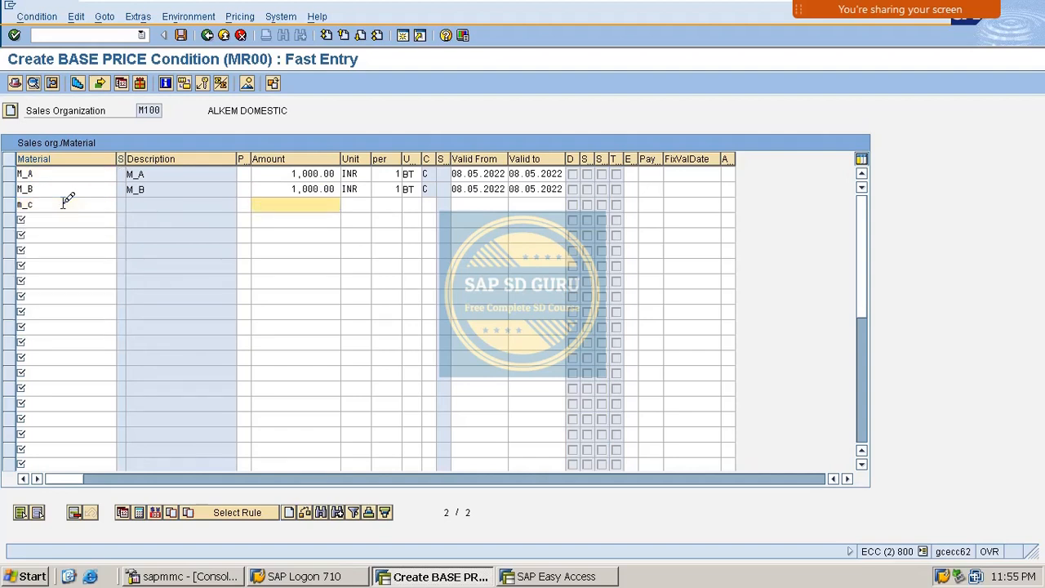
text(1,00)
text(000)
key(Return)
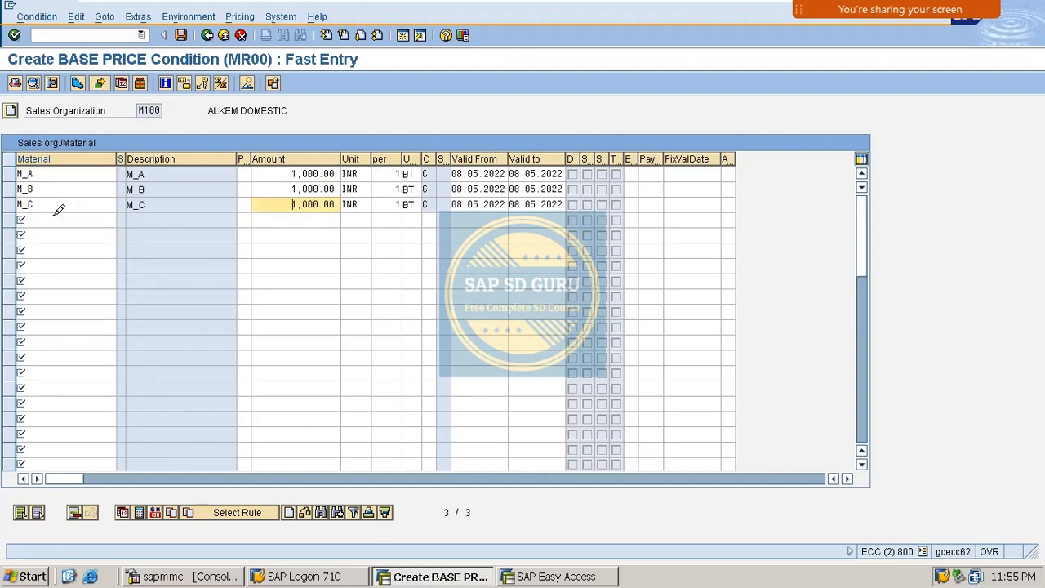
- Price M_X at 1,000.00 and save the four MR00 records
click(57, 217)
text(M_X)
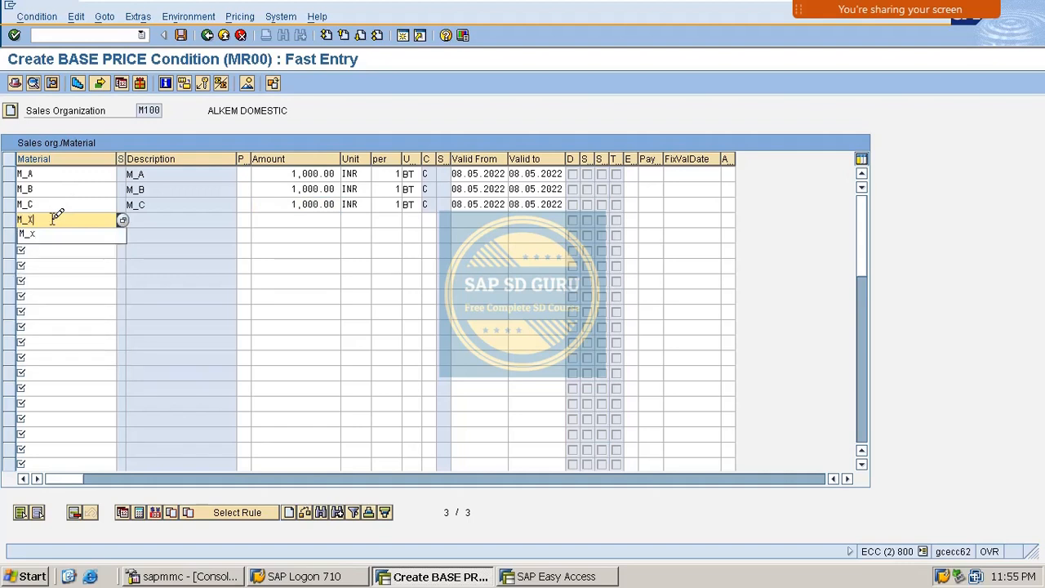
key(Tab)
text(1,000)
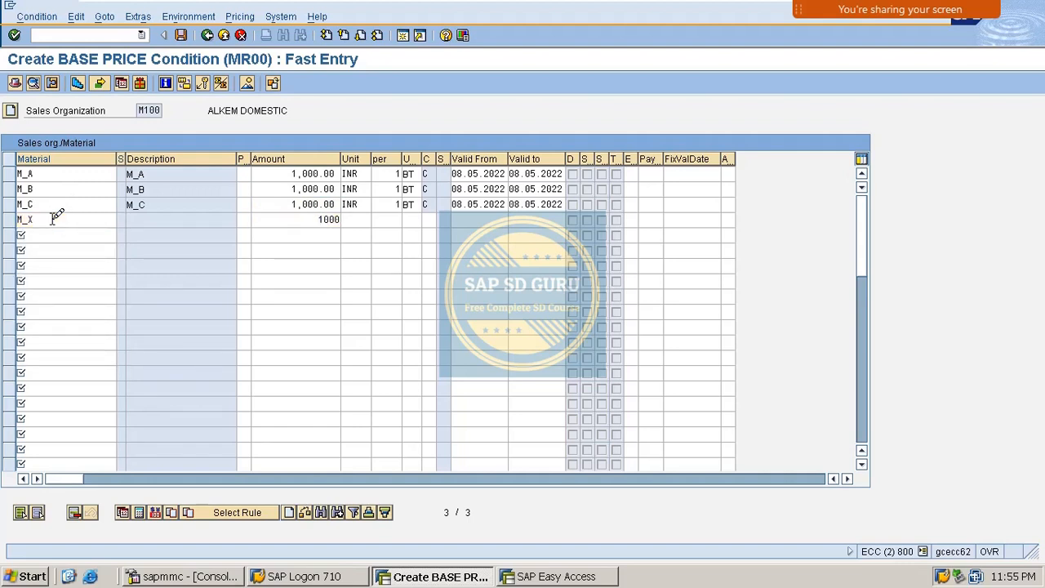
key(Return)
key(ctrl+s)
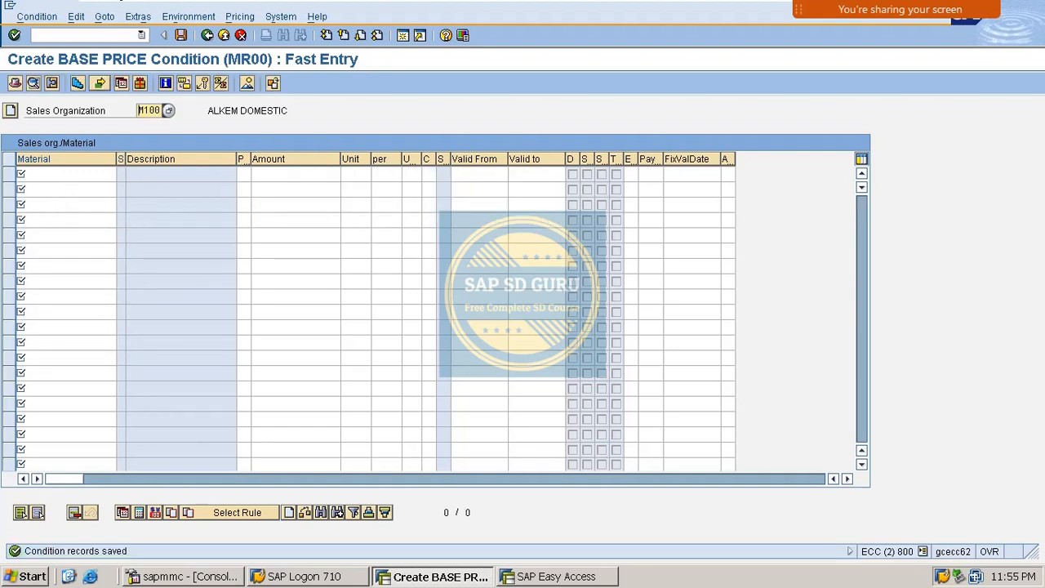
- Leave condition entry with /N and start transaction VA01
click(118, 28)
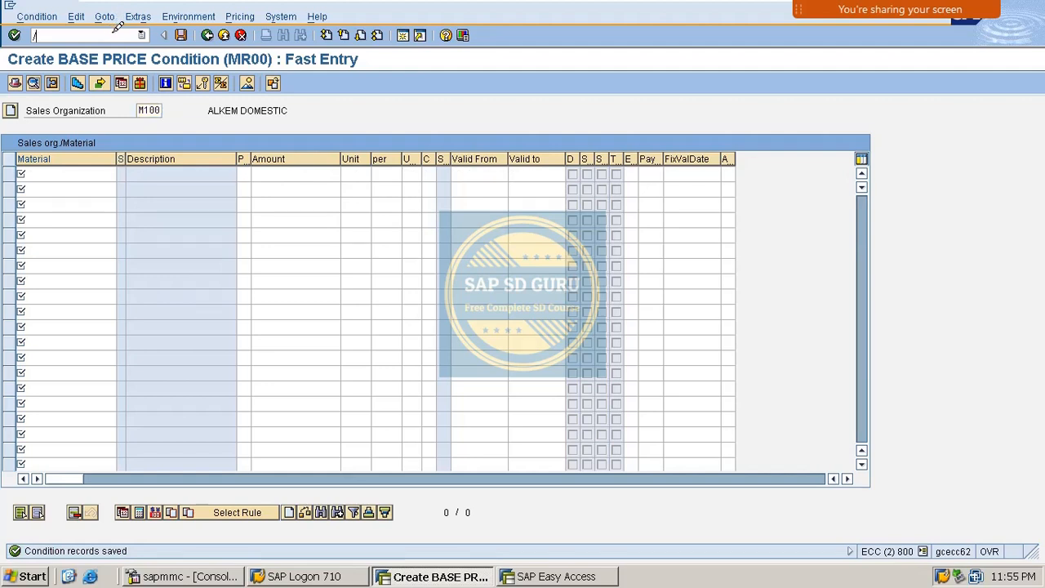
text(/N)
key(Return)
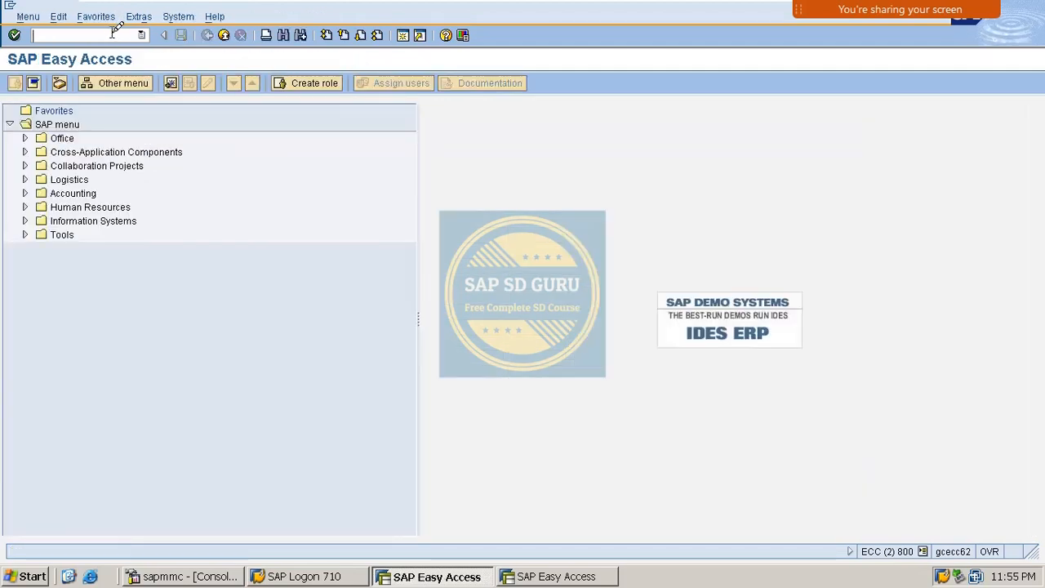
text(VA01)
key(Return)
- Set sold-to party 6680 and add M_A with quantity 10 as the first item
key(Return)
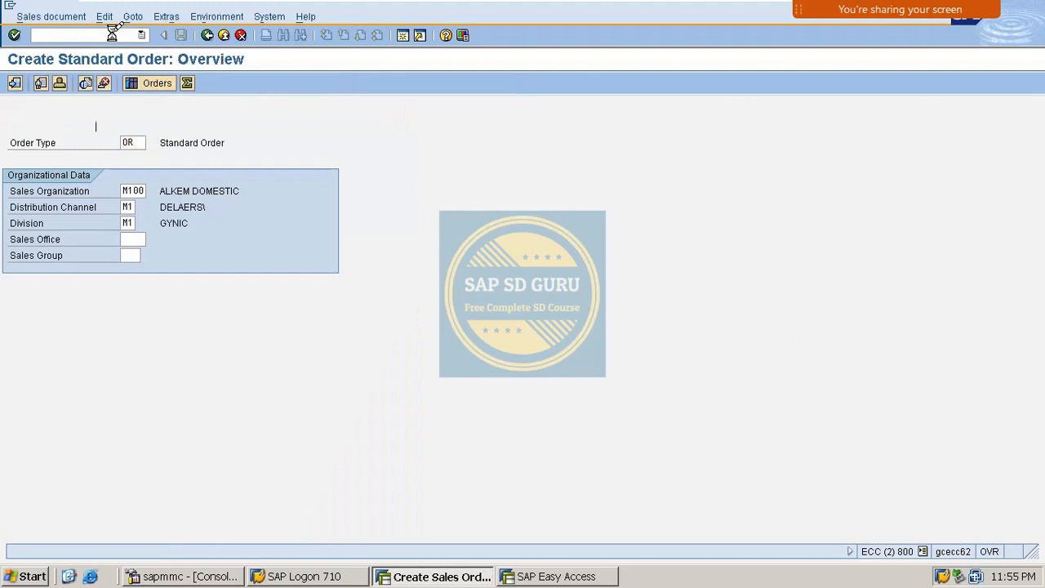
key(Down)
key(Return)
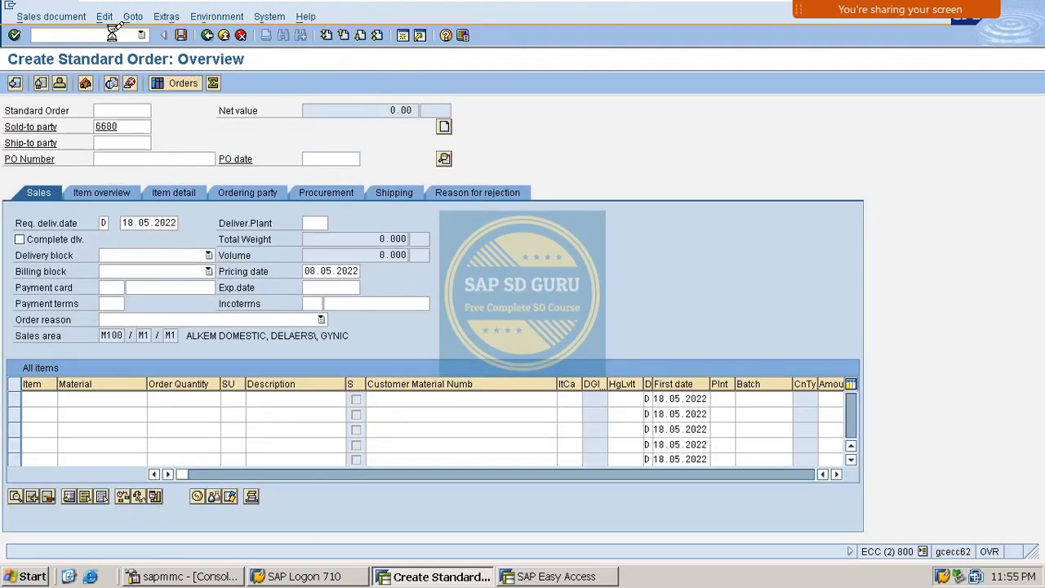
key(Down)
key(Return)
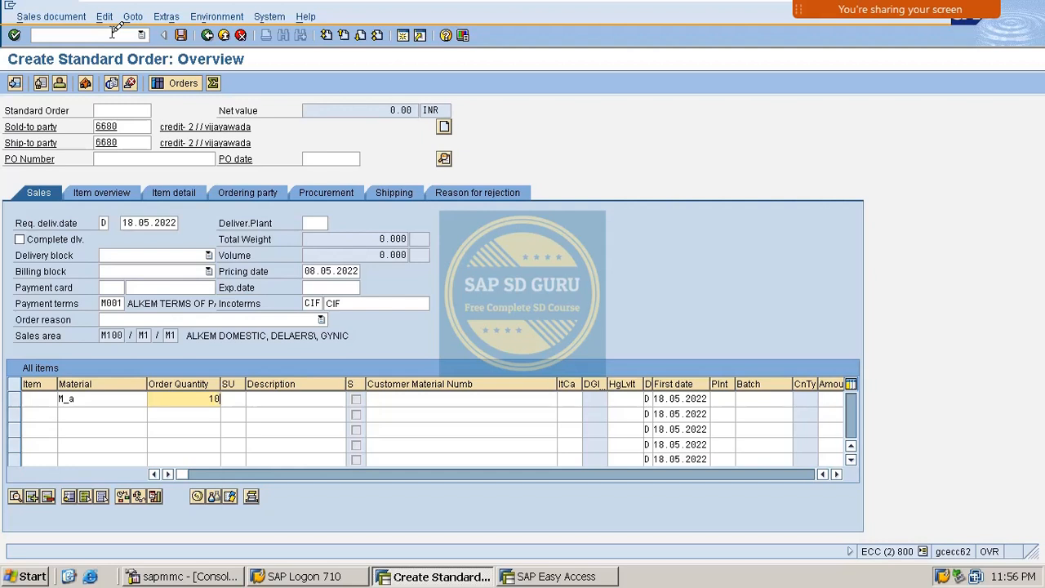
key(Return)
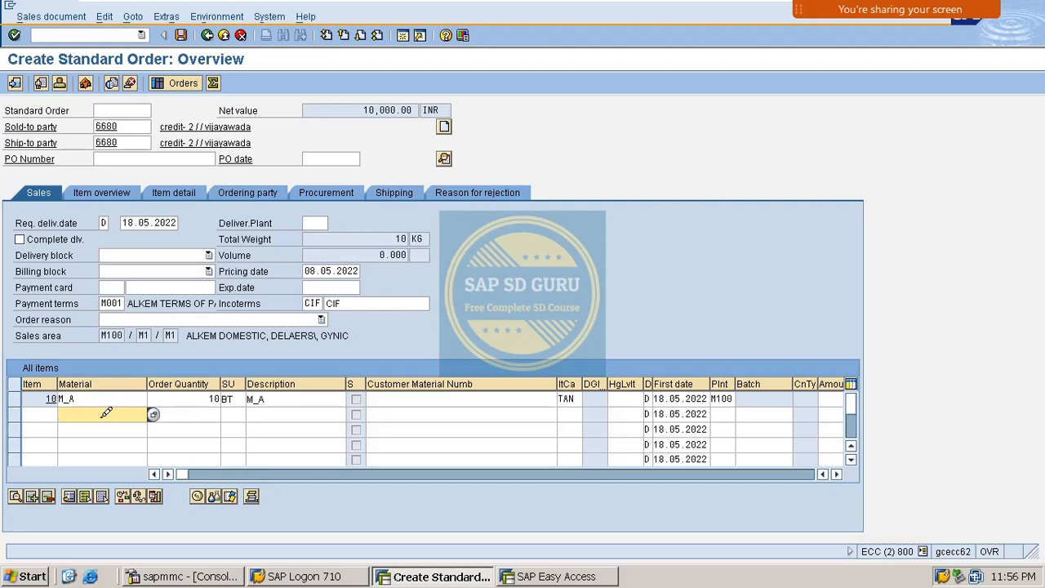
- Add M_B quantity 9 (net value 19,000.00 INR), then M_C with quantity 2
text(M_B)
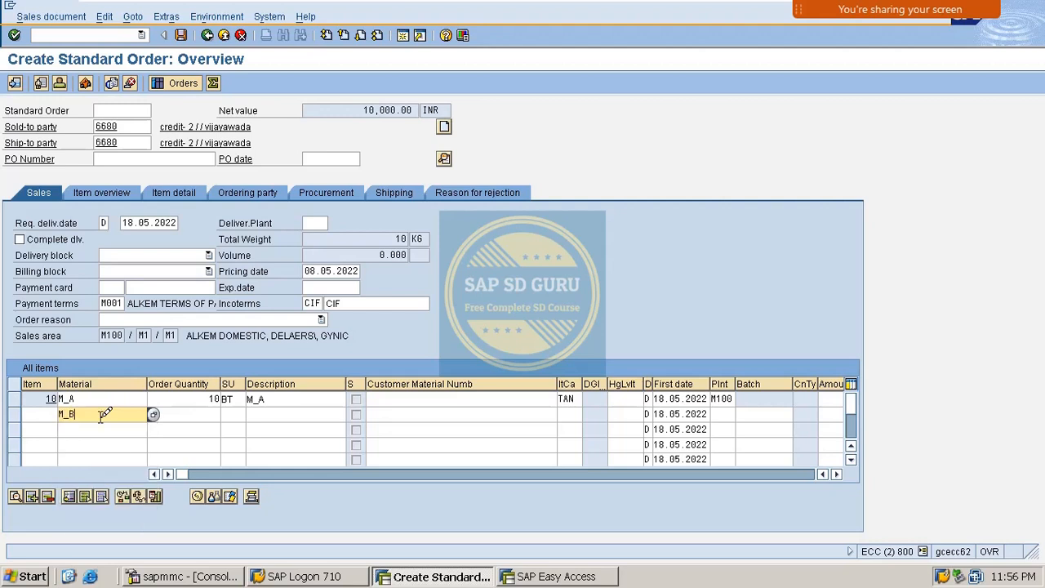
key(Tab)
text(9)
key(Return)
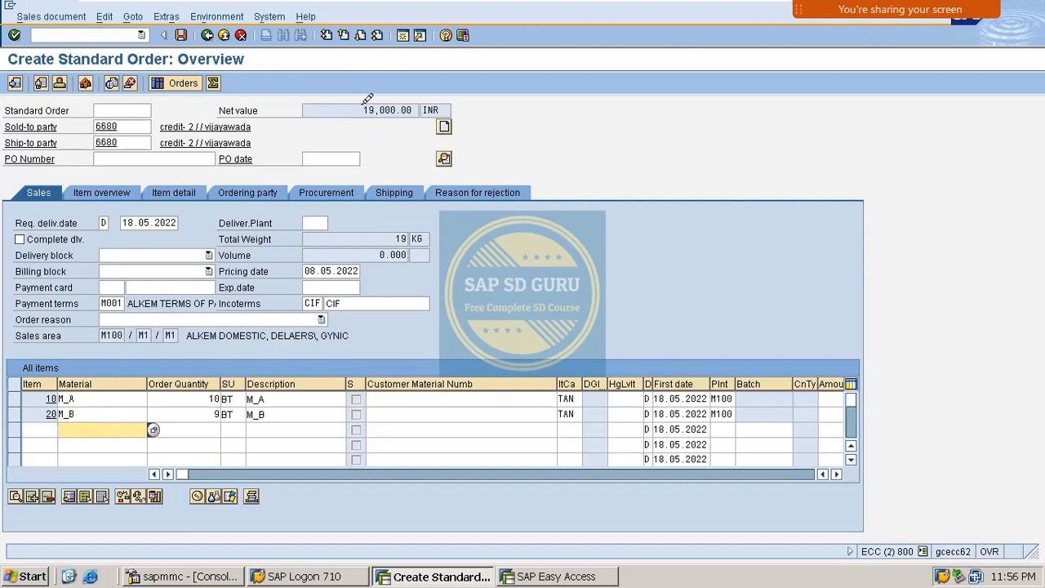
double_click(369, 109)
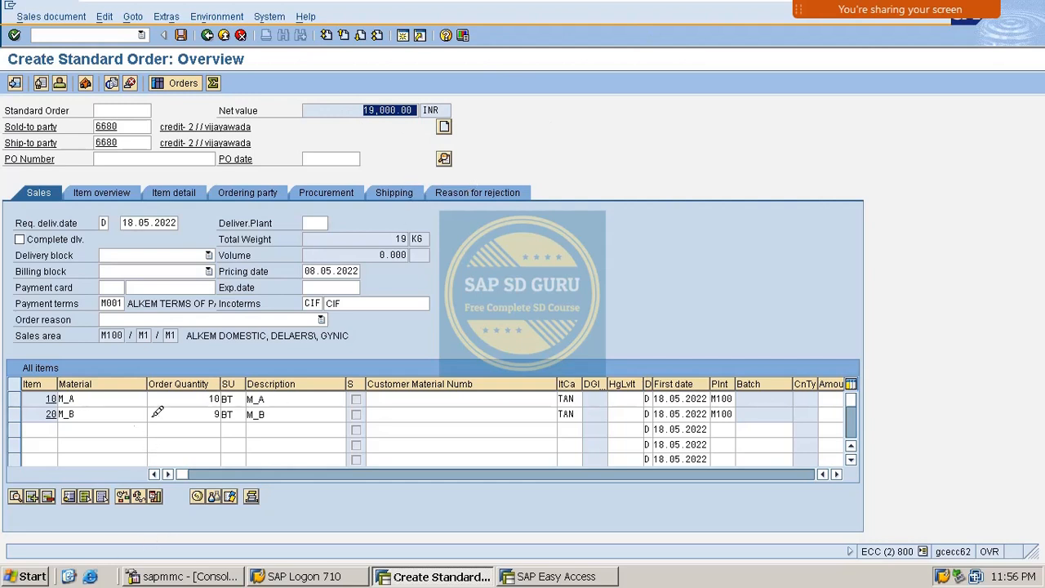
click(128, 430)
text(m_C)
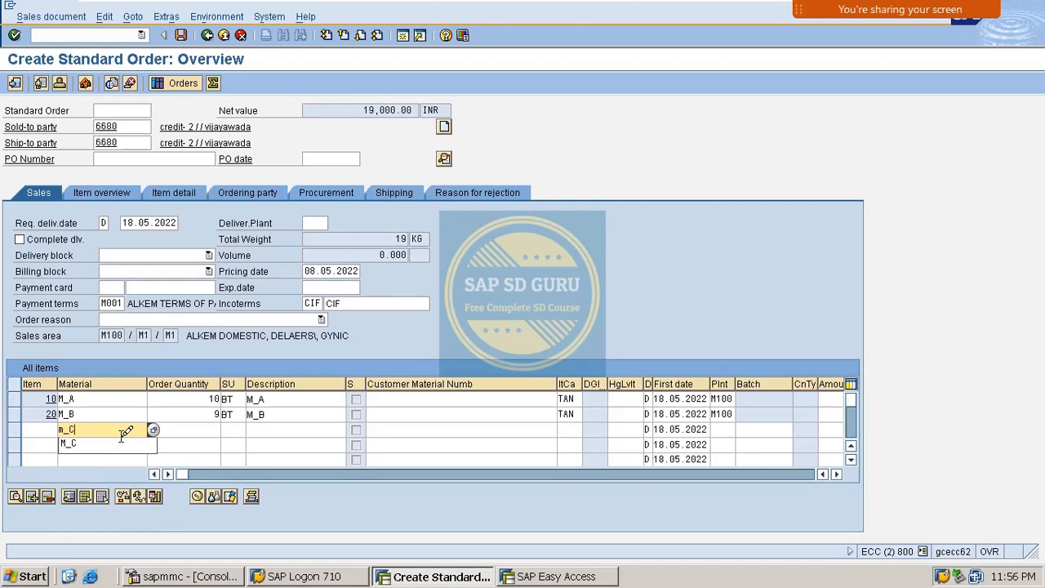
key(Tab)
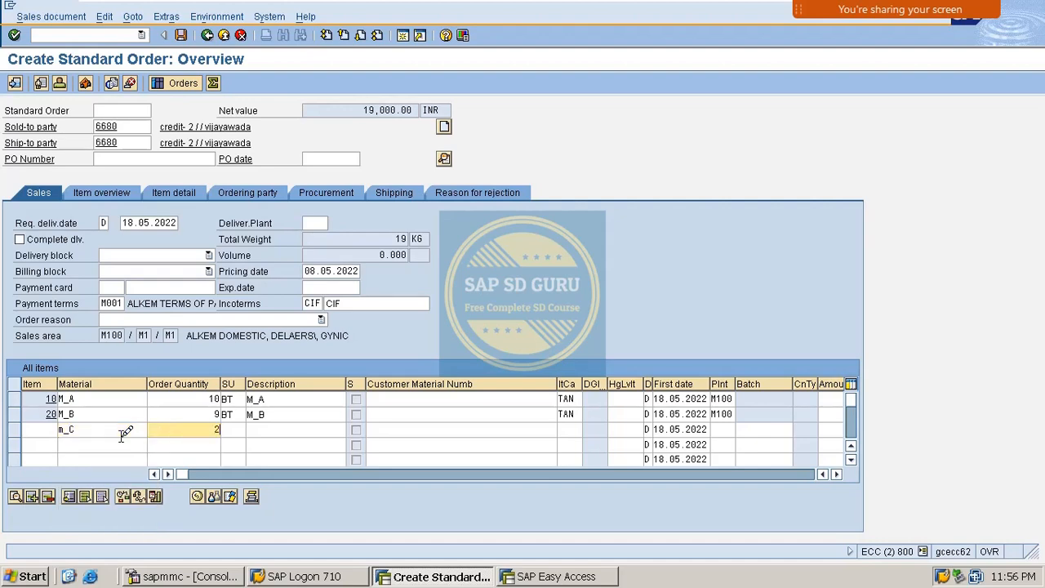
key(Return)
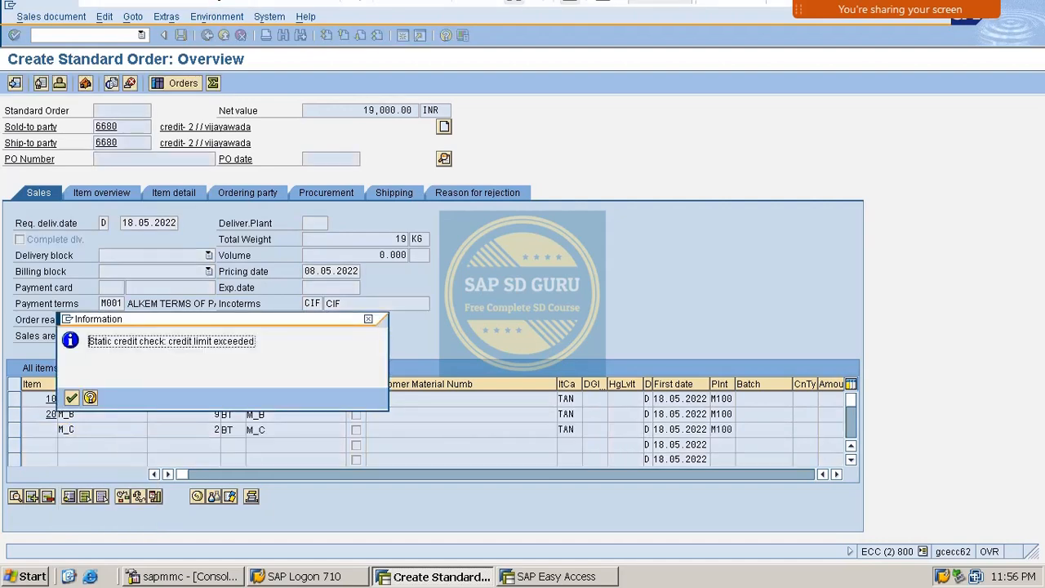
- Read the static credit check limit-exceeded message and continue past it
drag(341, 318, 640, 216)
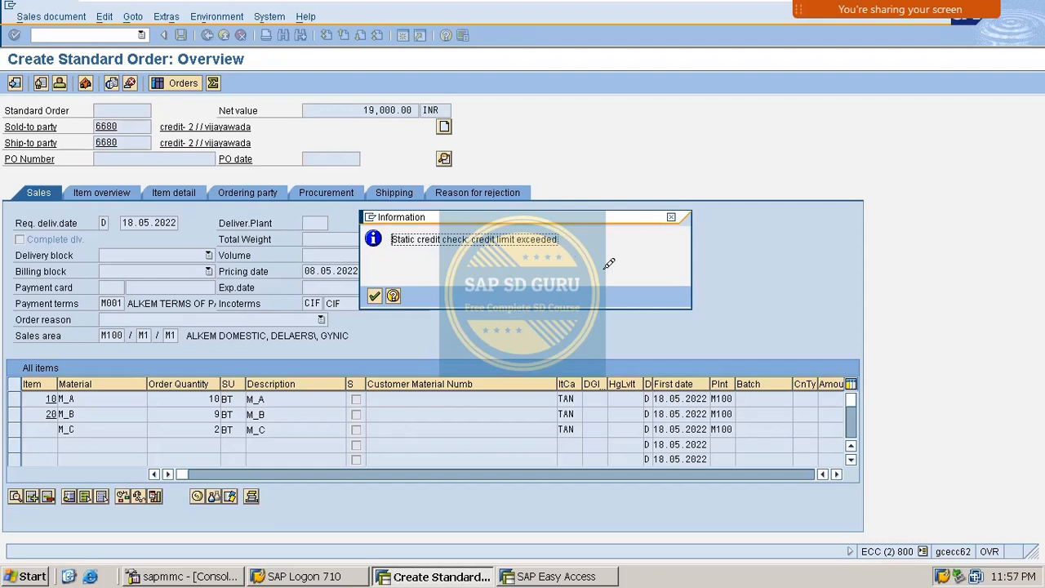
key(Return)
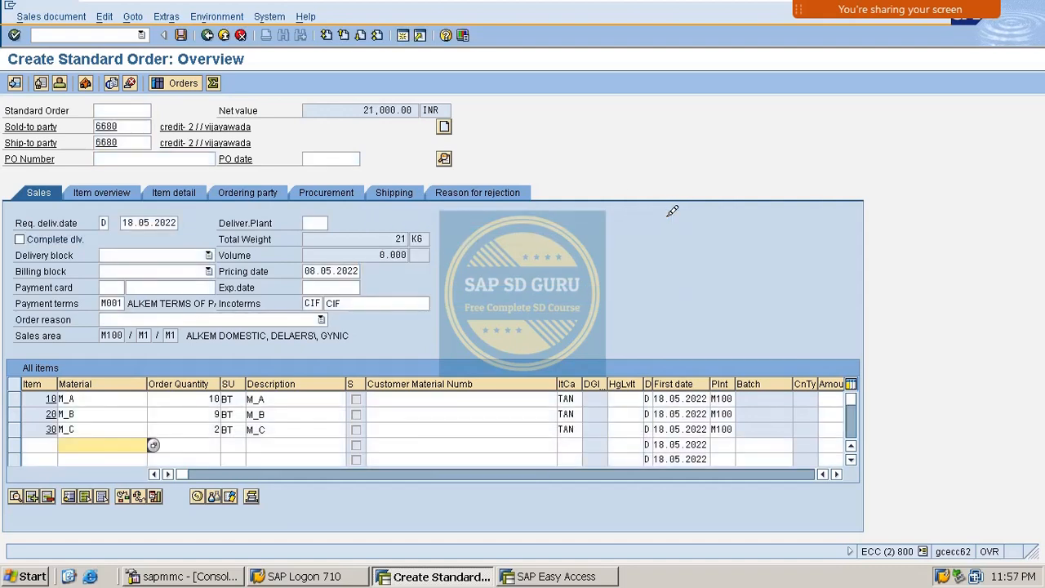
- Open Define Automatic Credit Control via SPRO under SD > Basic Functions > Credit Management
click(84, 36)
text(/)
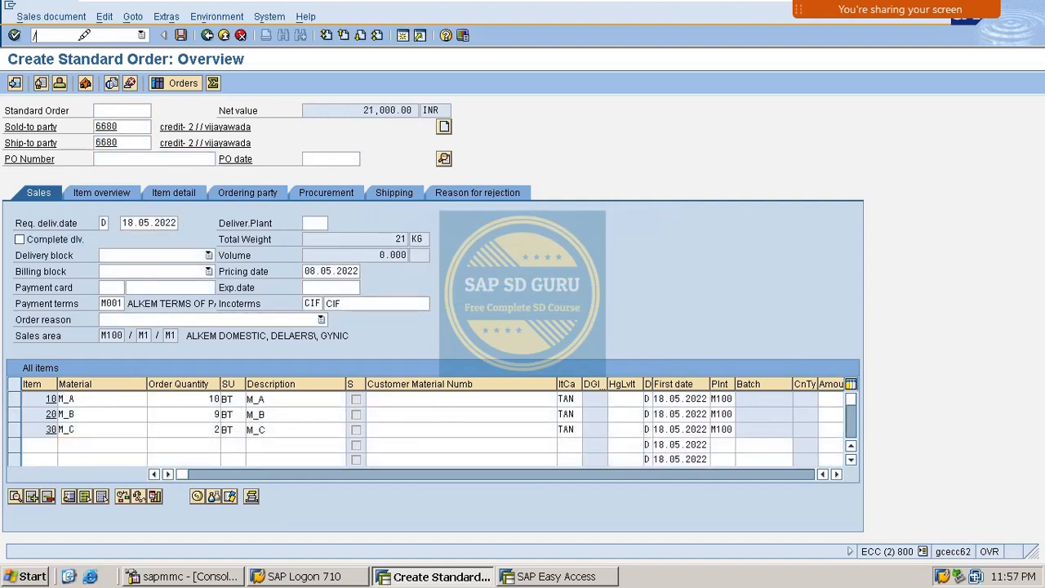
text(n)
key(Return)
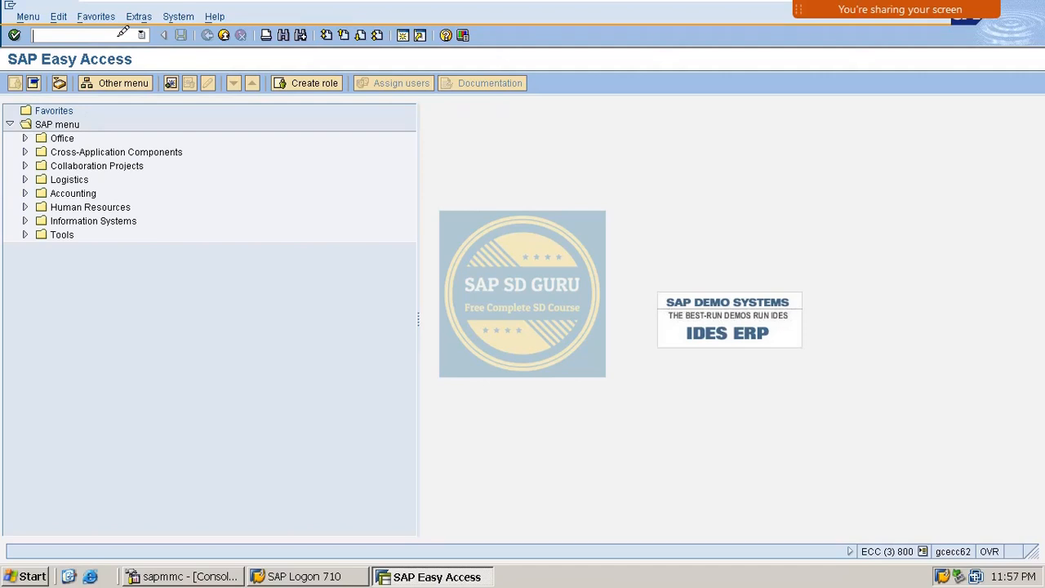
text(SPRO)
key(Return)
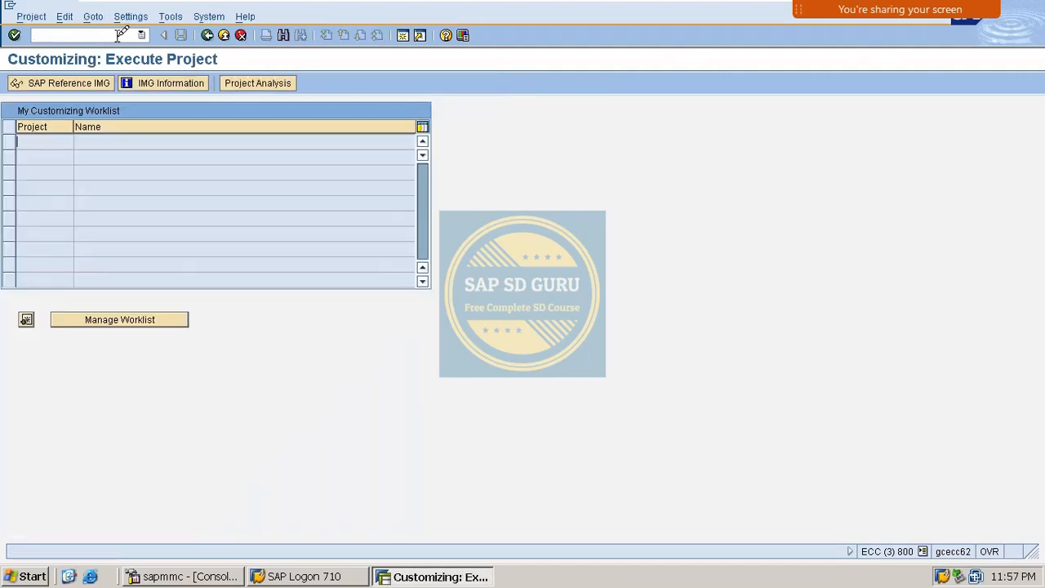
click(36, 82)
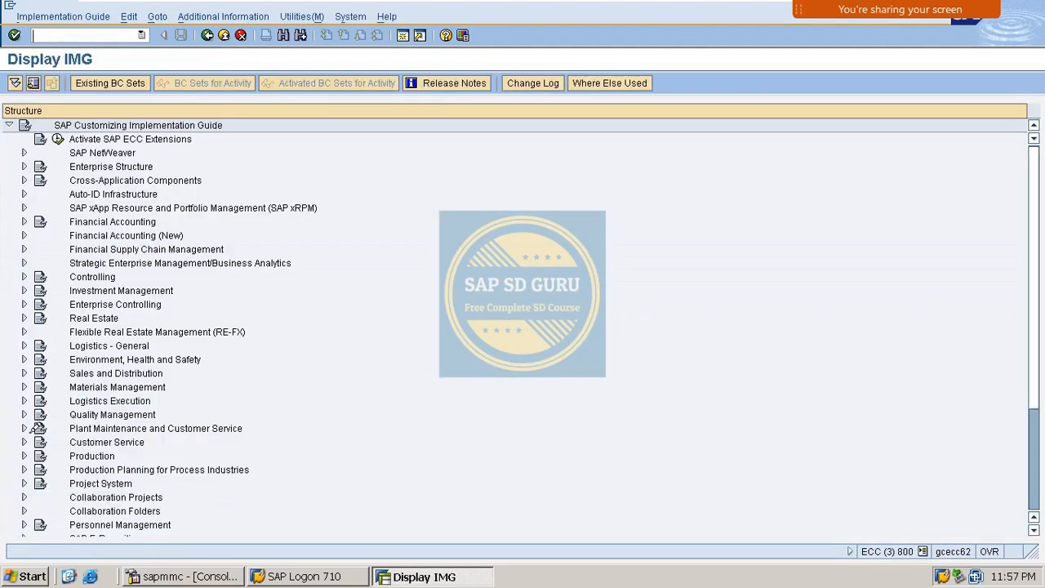
click(25, 373)
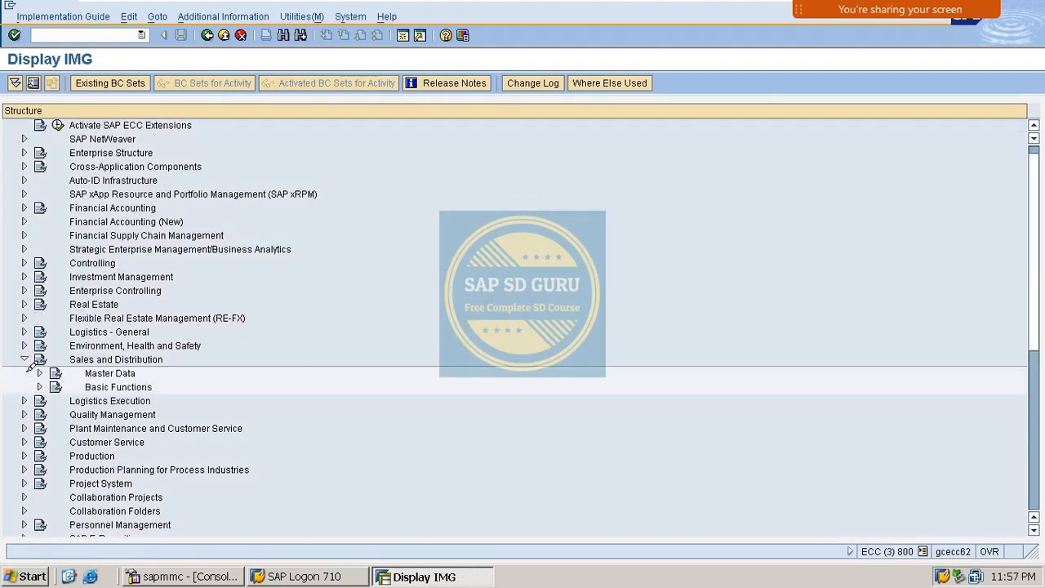
click(41, 262)
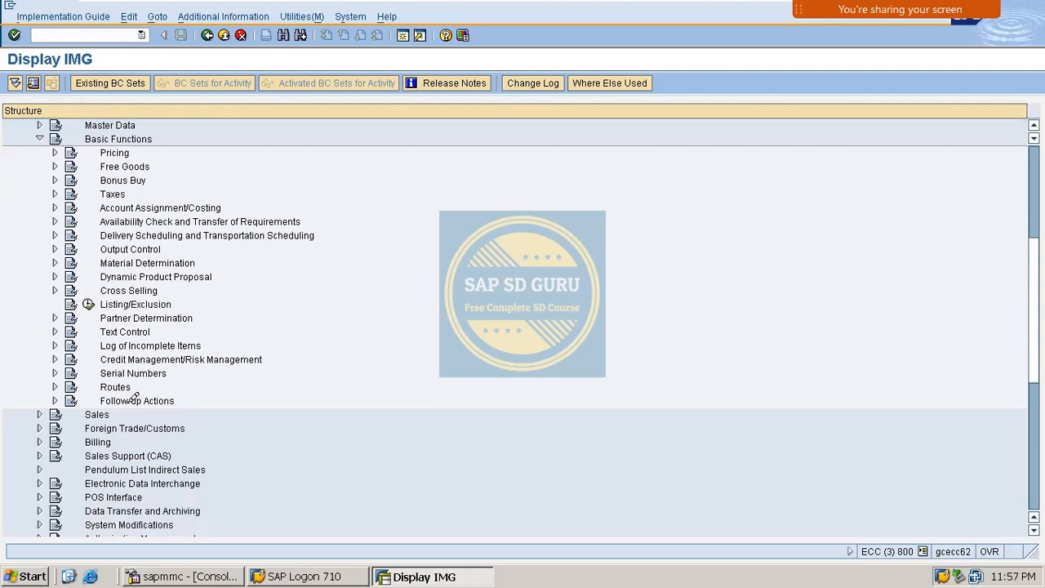
click(55, 359)
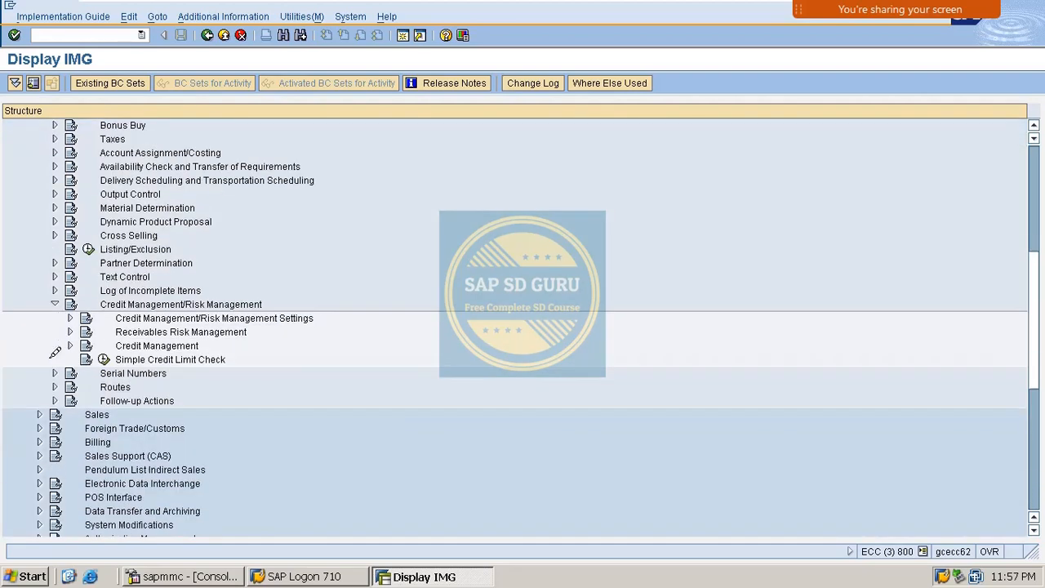
click(71, 346)
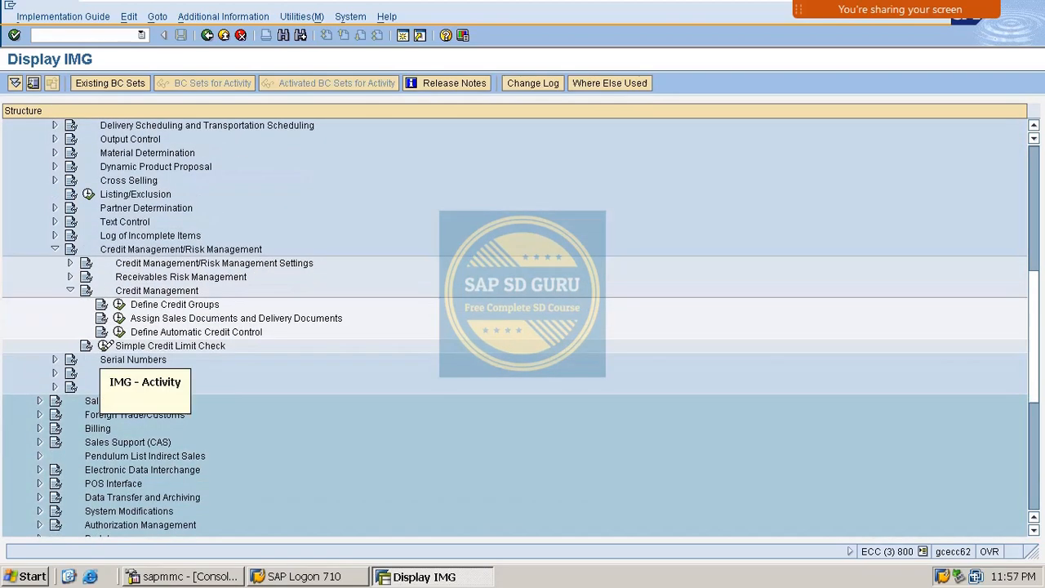
click(121, 331)
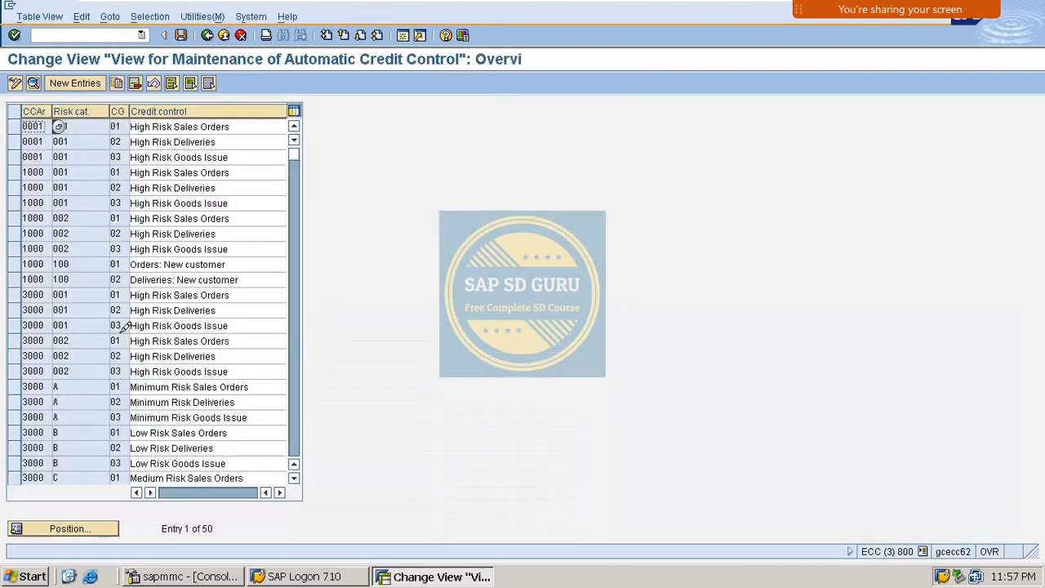
- Uncheck Item check in the M100 HIGH RISK entry and save to the customizing request
click(80, 528)
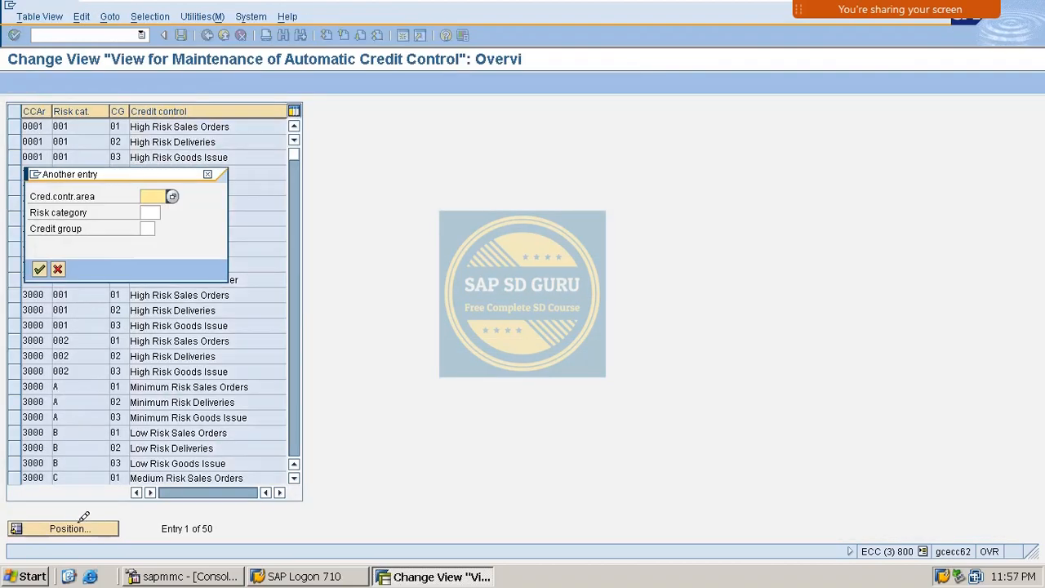
text(M100)
key(Return)
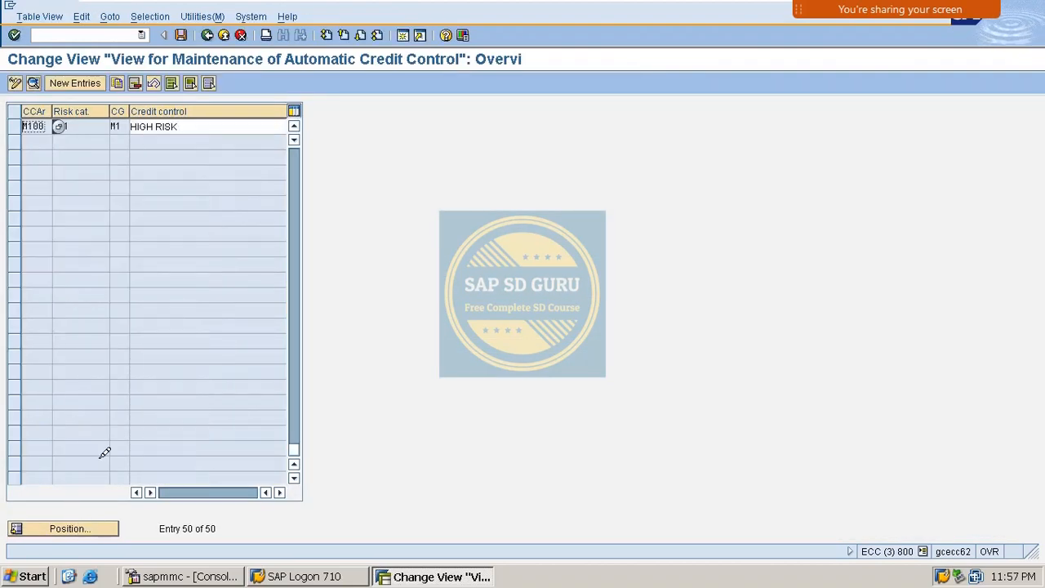
double_click(87, 125)
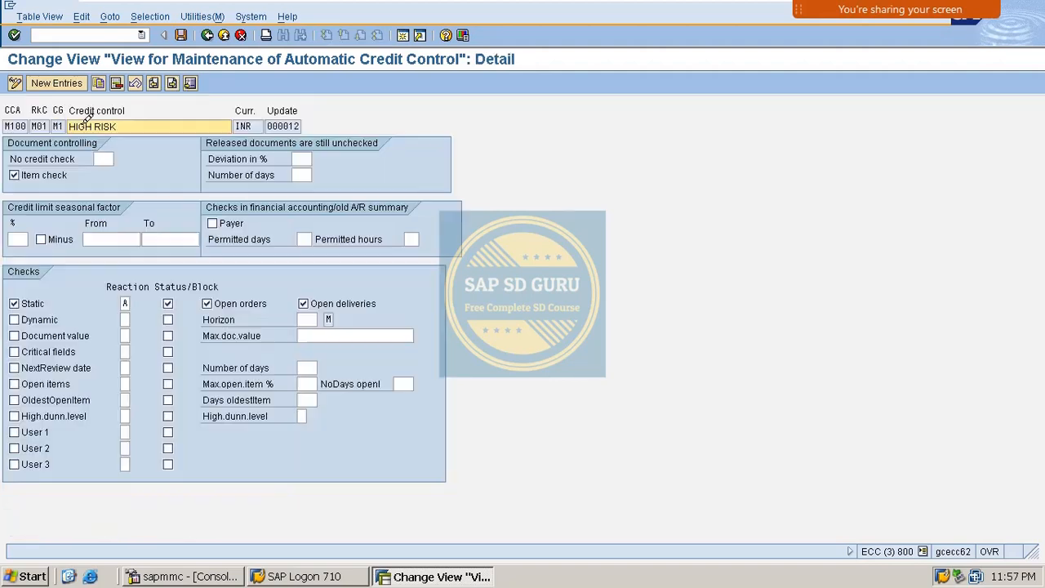
click(20, 173)
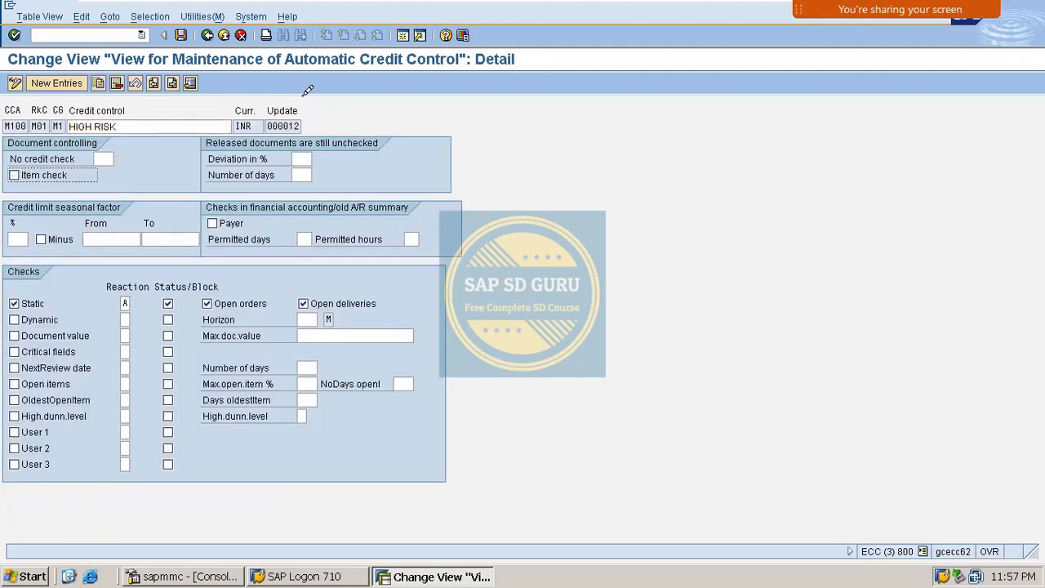
click(180, 35)
click(39, 236)
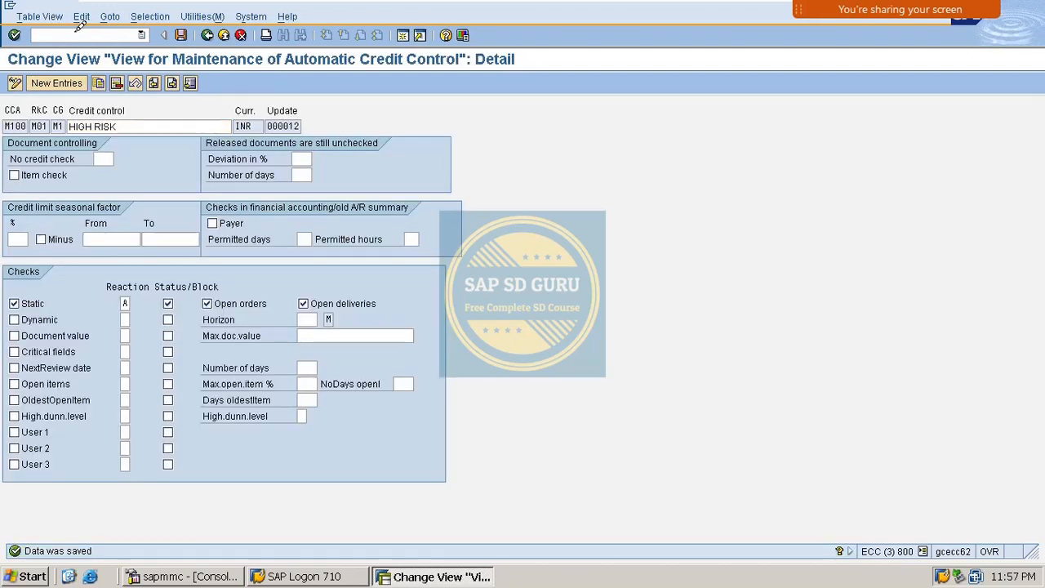
- Create a standard order with /OVA01 for sold-to party 6680 with item M_C, quantity 10
text(/OVA01)
key(Return)
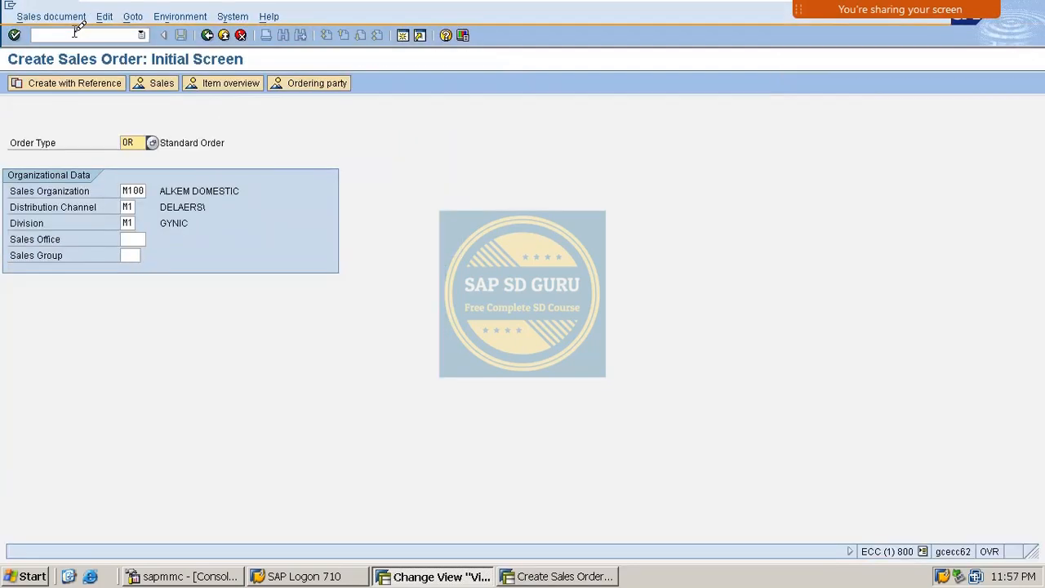
key(Return)
key(BackSpace)
key(Down)
key(Return)
key(Return)
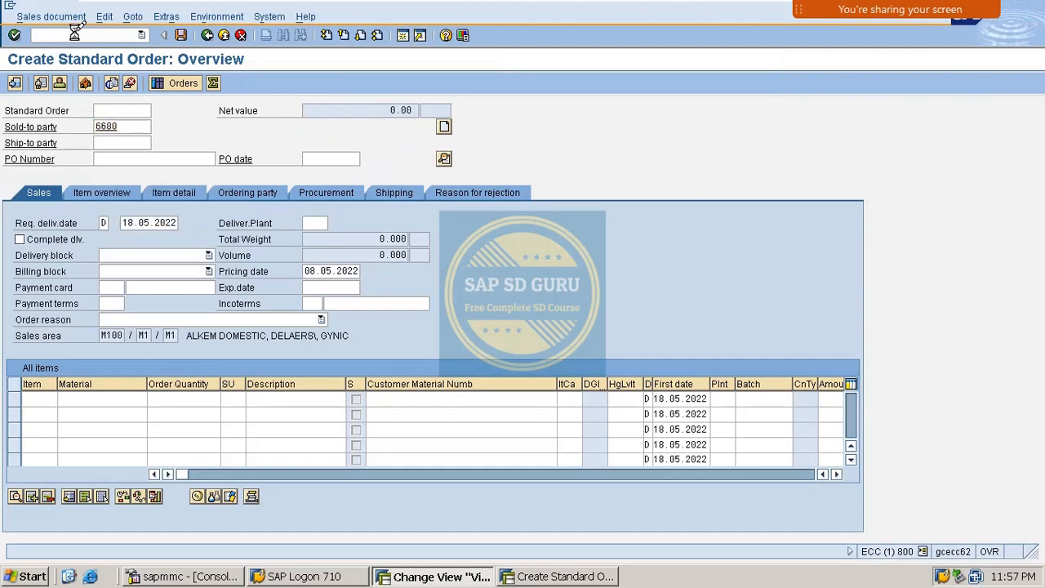
key(BackSpace)
key(Down)
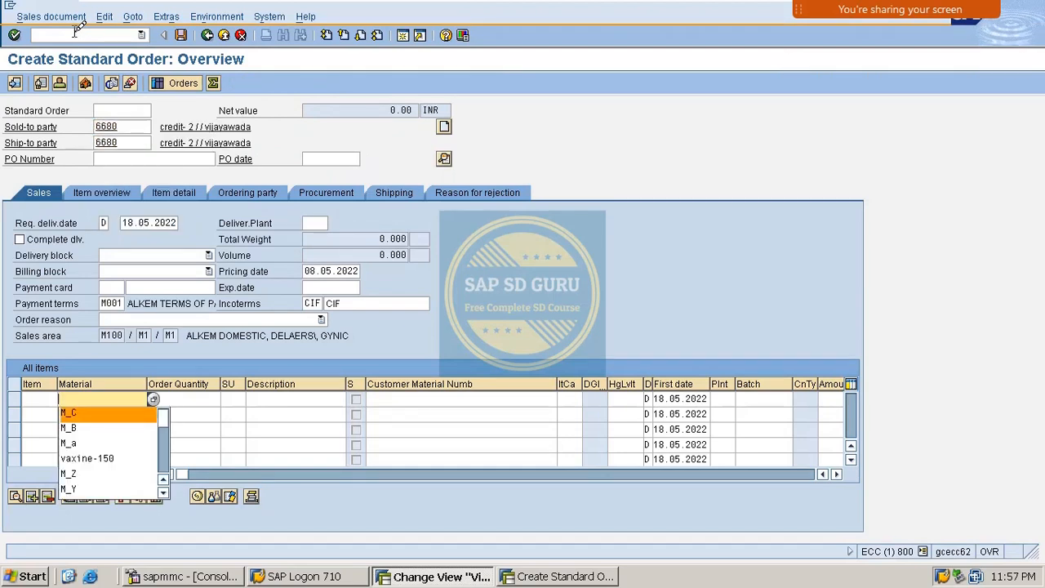
key(Return)
key(Tab)
text(10)
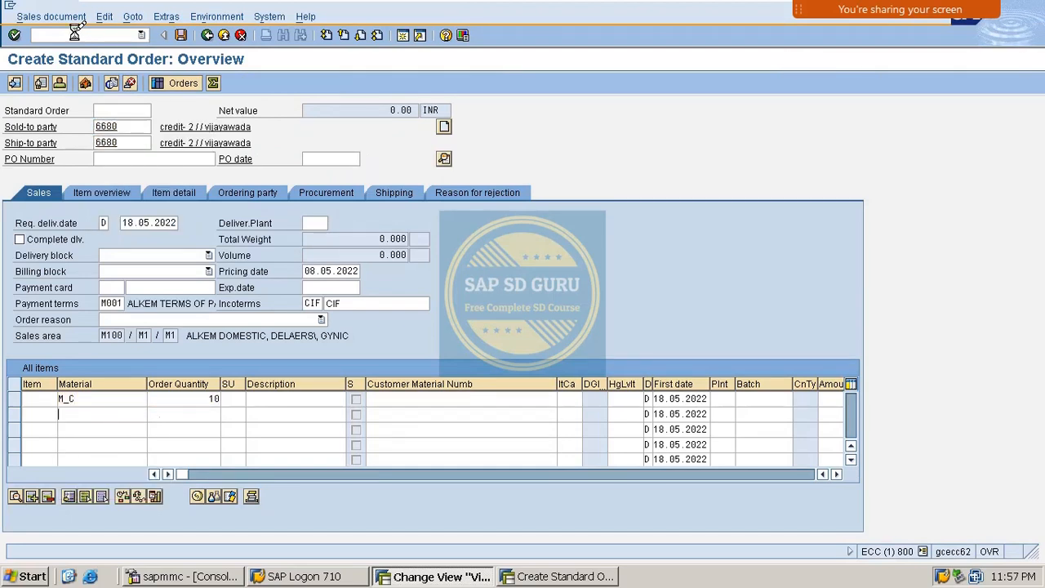
key(Return)
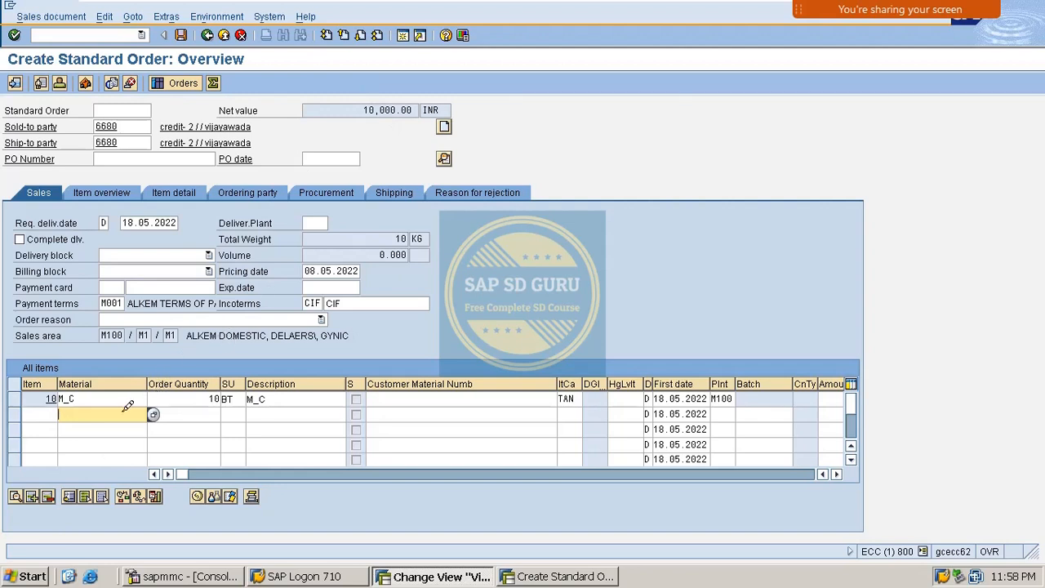
- Add items M_A and M_B to the order, quantity 10 each
text(m_A)
key(Tab)
text(10)
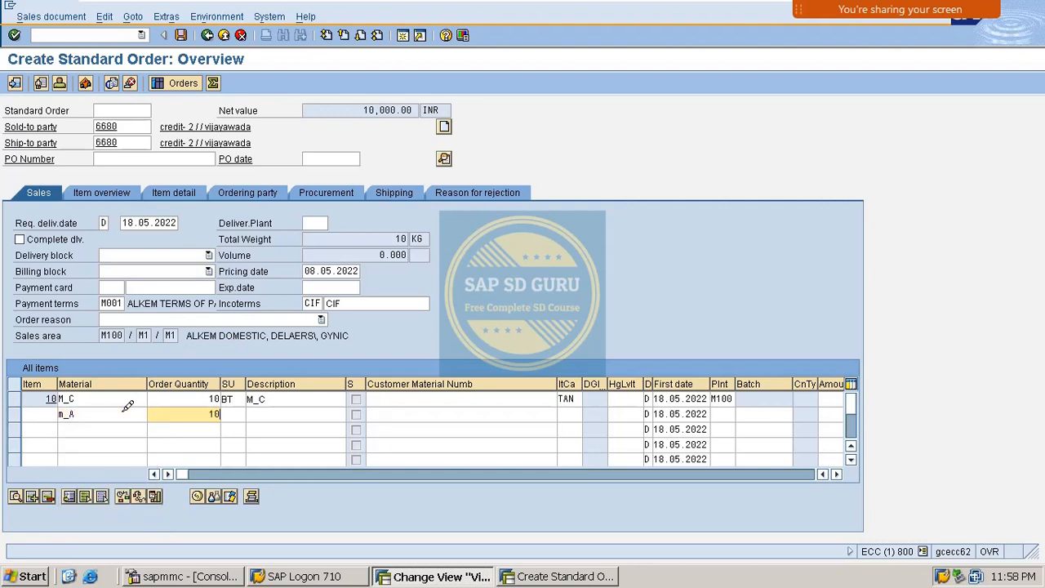
key(Return)
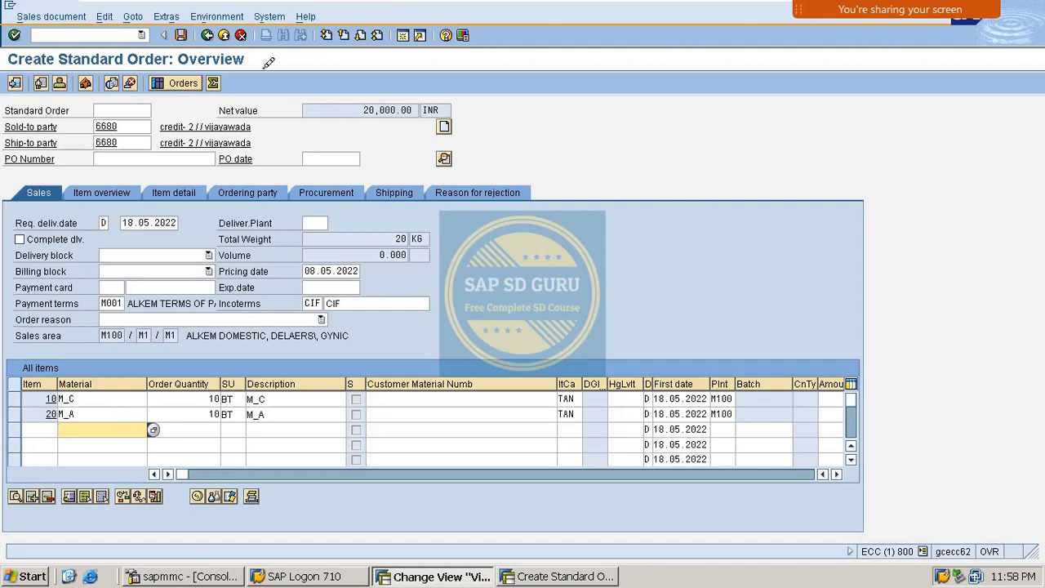
text(M_)
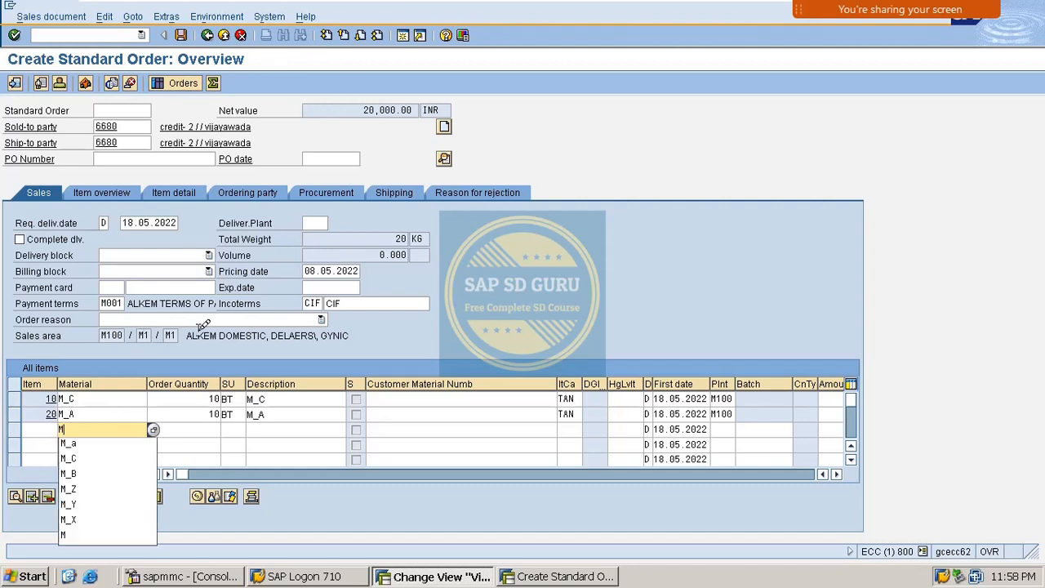
text(B)
key(Tab)
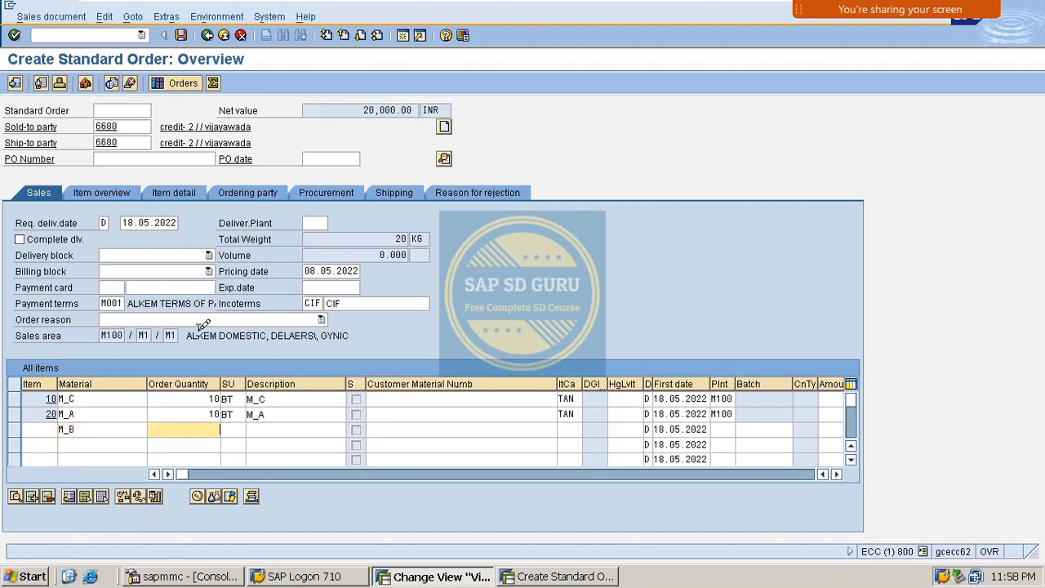
text(10)
key(Return)
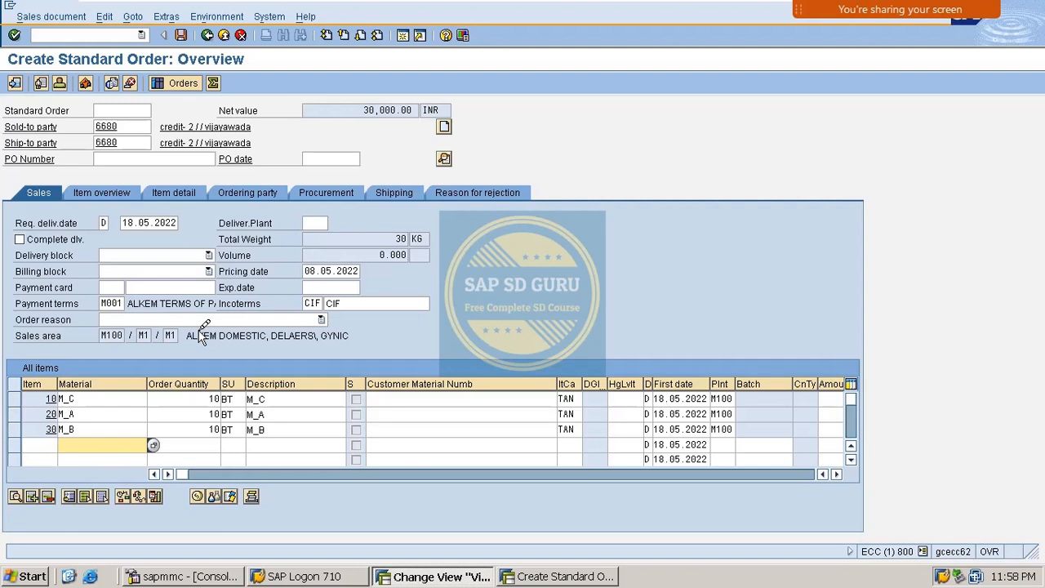
- Add VAXINE-150 with quantity 10, correcting the mistyped CVAXINE-150
text(CVAXINE-150)
key(Tab)
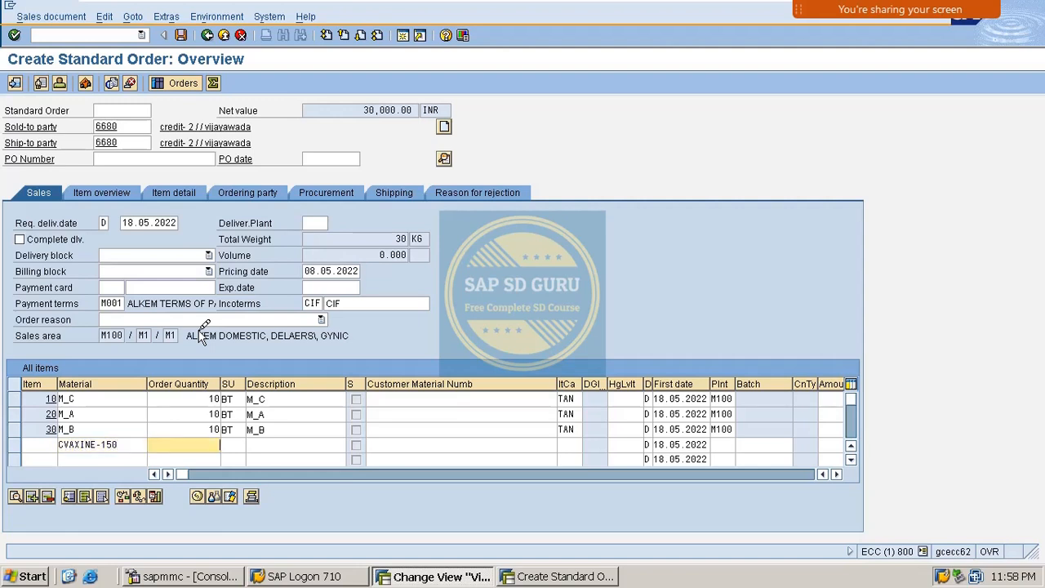
text(10)
key(Return)
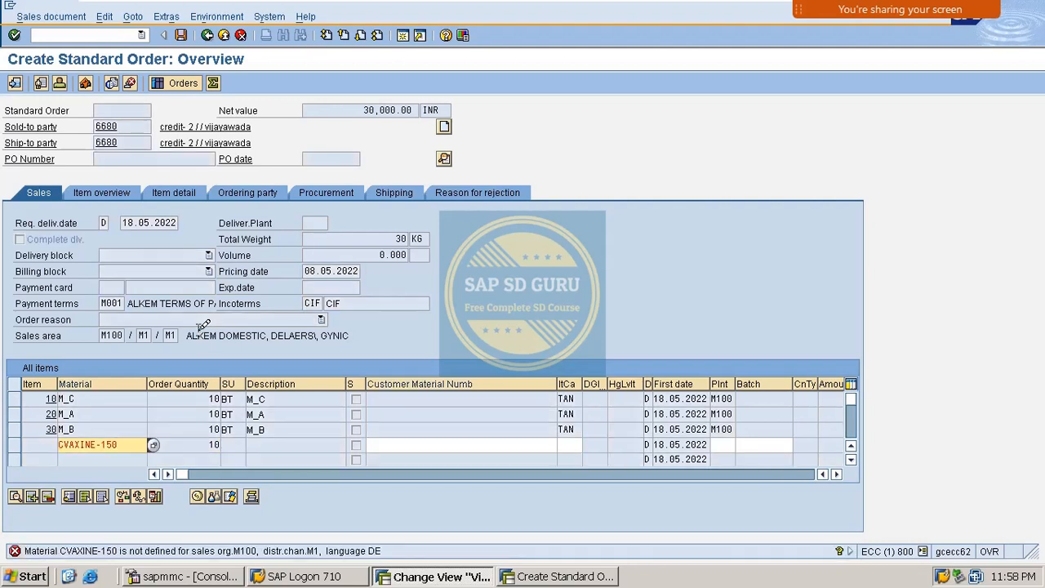
key(Delete)
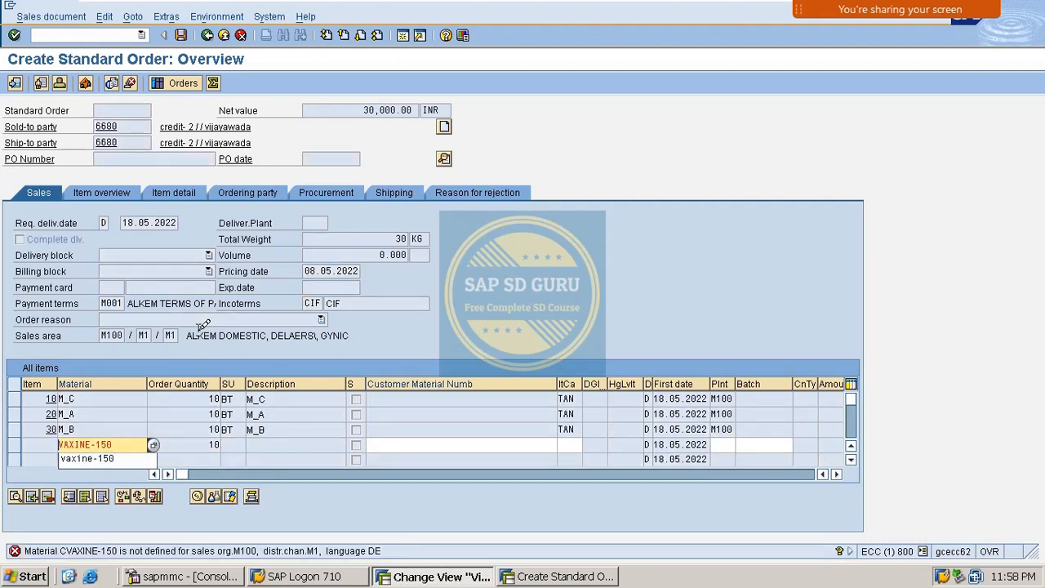
key(Return)
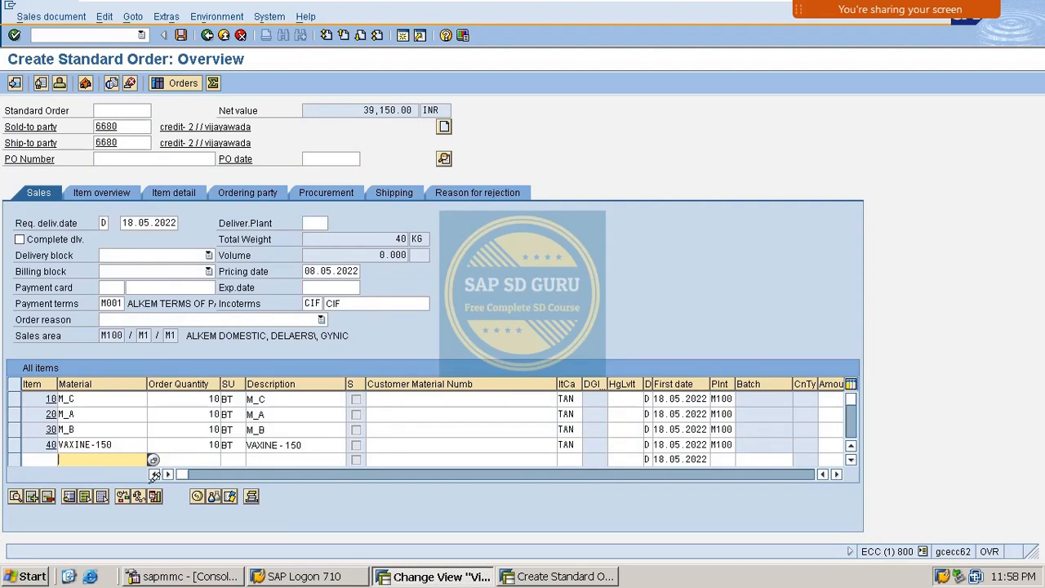
scroll(158, 432, down, 1)
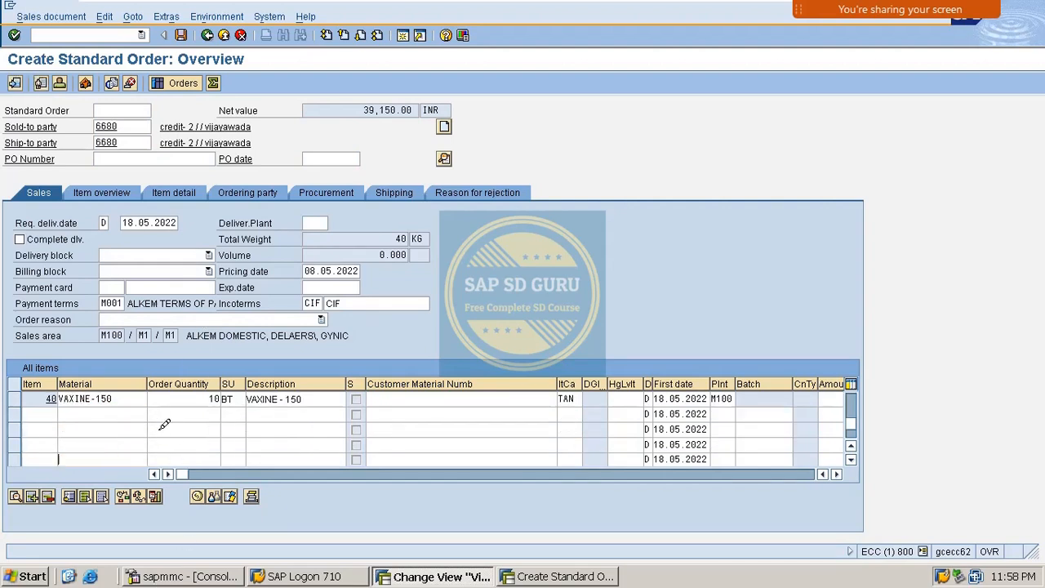
scroll(164, 423, up, 1)
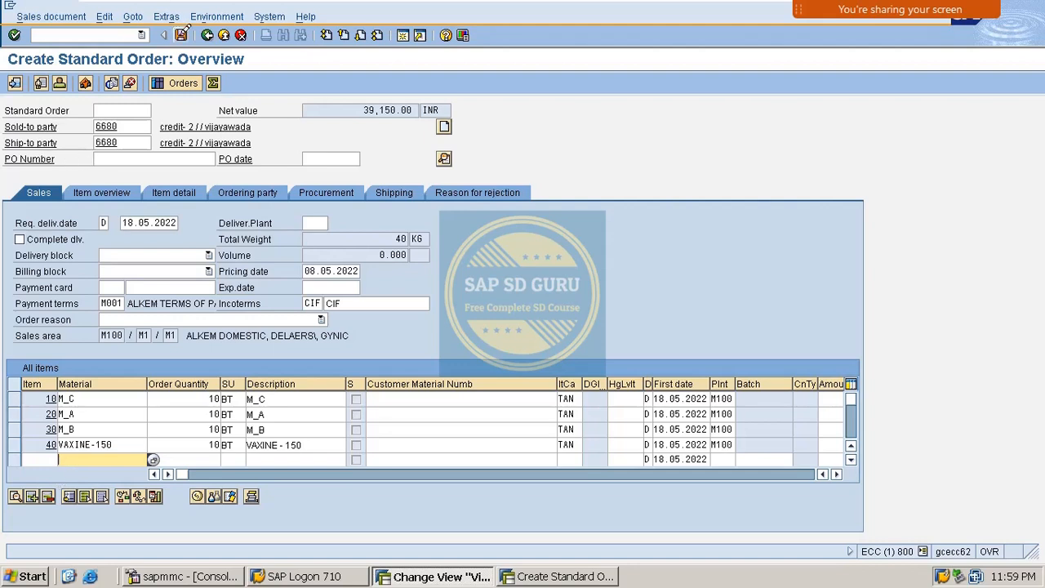
- Save the sales order and acknowledge the credit limit exceeded warning
click(181, 35)
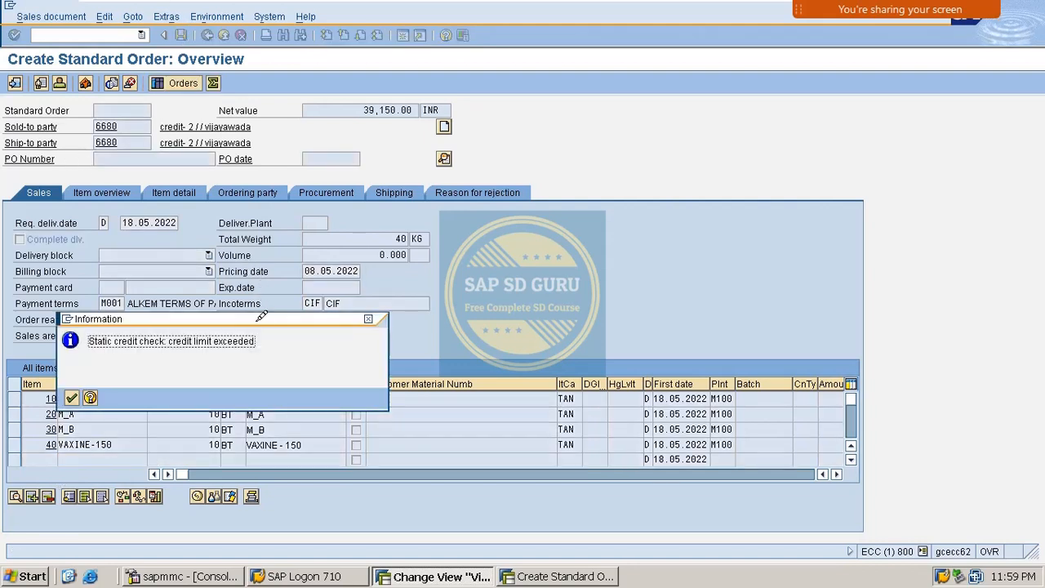
drag(267, 319, 653, 217)
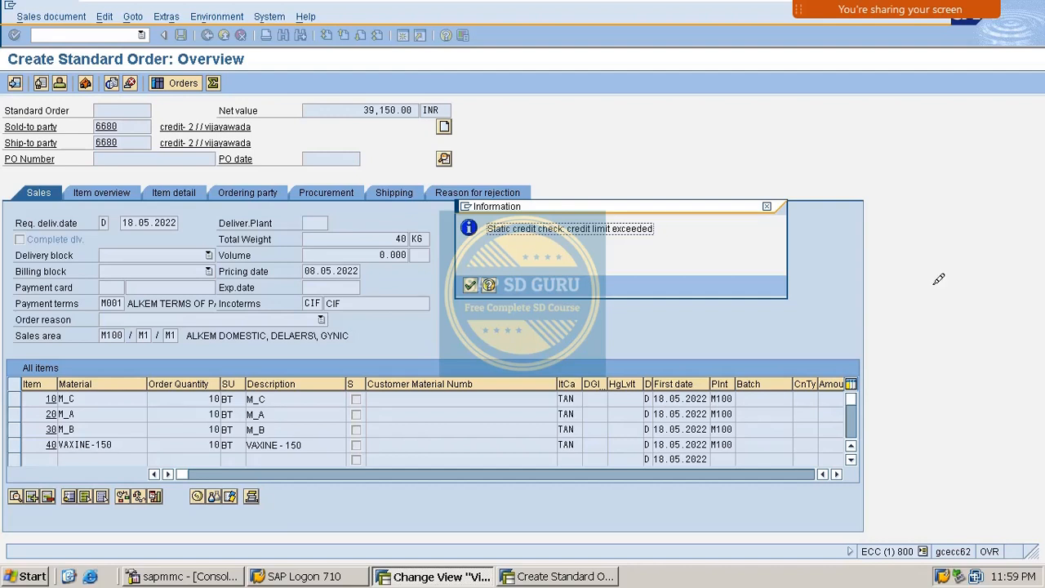
click(471, 285)
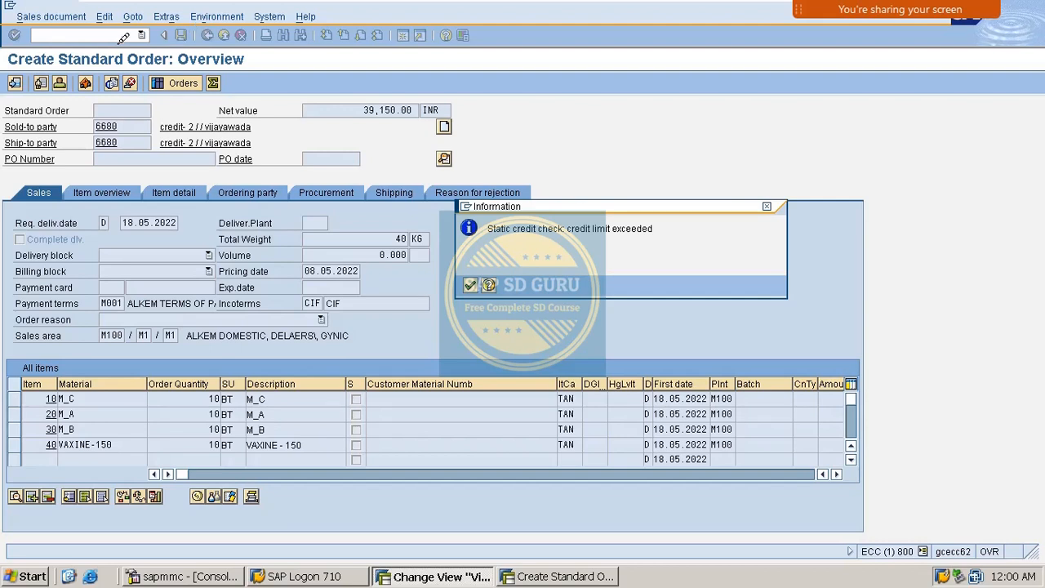
- Return to the SAP Easy Access menu with /n
click(94, 34)
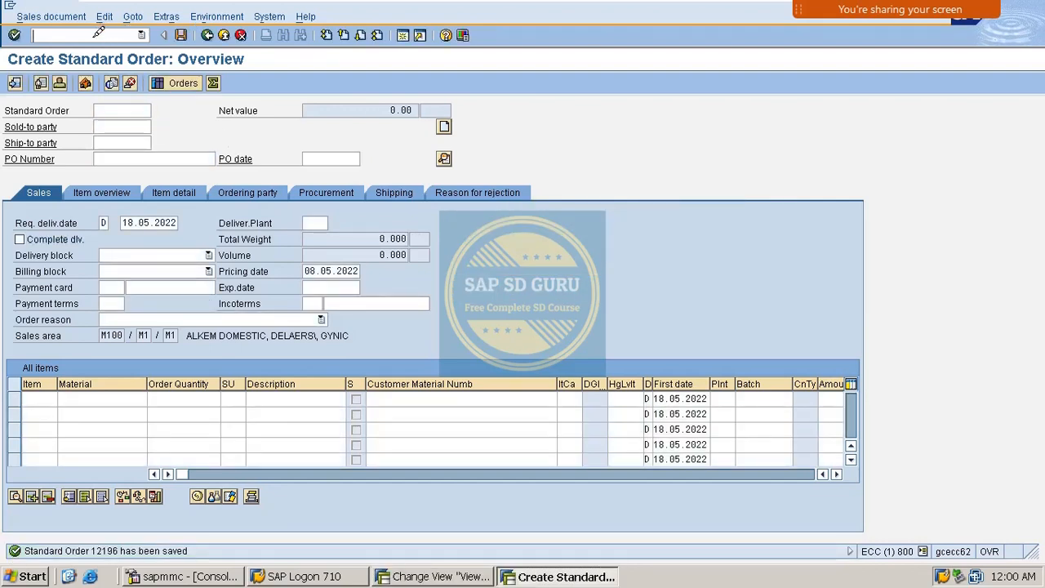
text(/n)
key(Return)
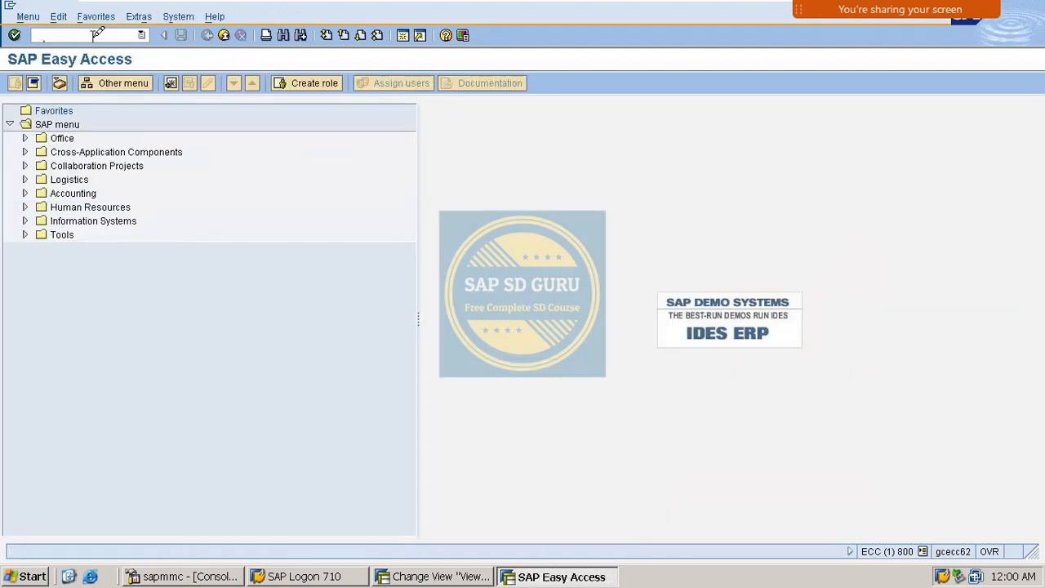
text(XD0)
key(BackSpace)
key(BackSpace)
key(BackSpace)
text(/OSPR)
key(Return)
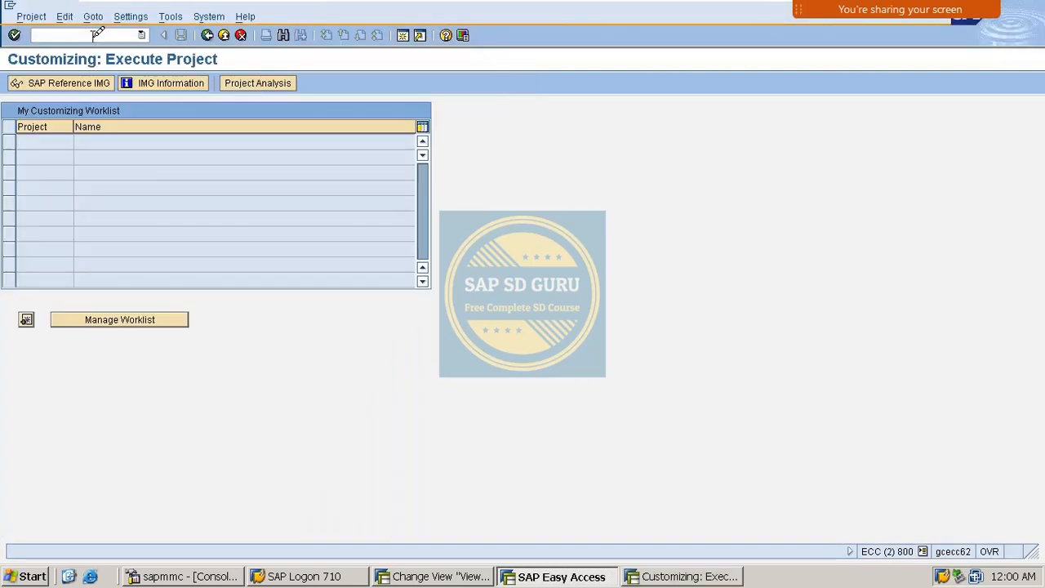
click(62, 82)
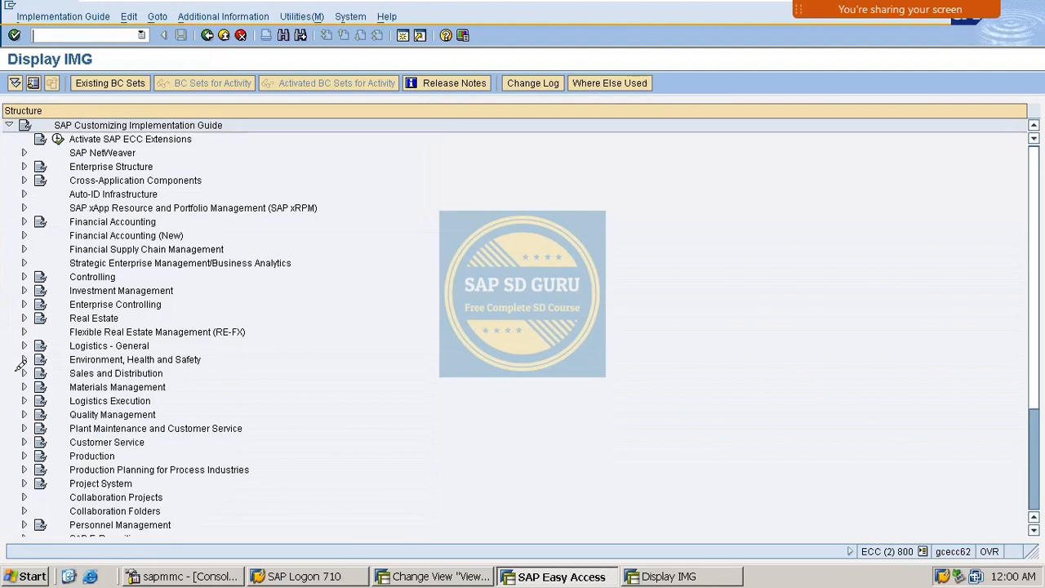
click(24, 373)
click(39, 345)
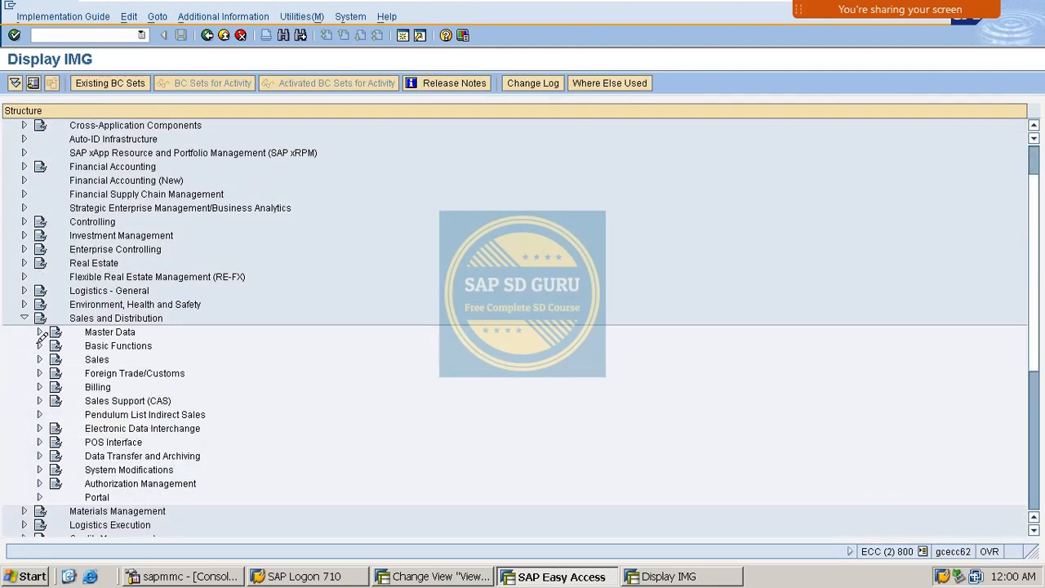
scroll(73, 327, down, 1)
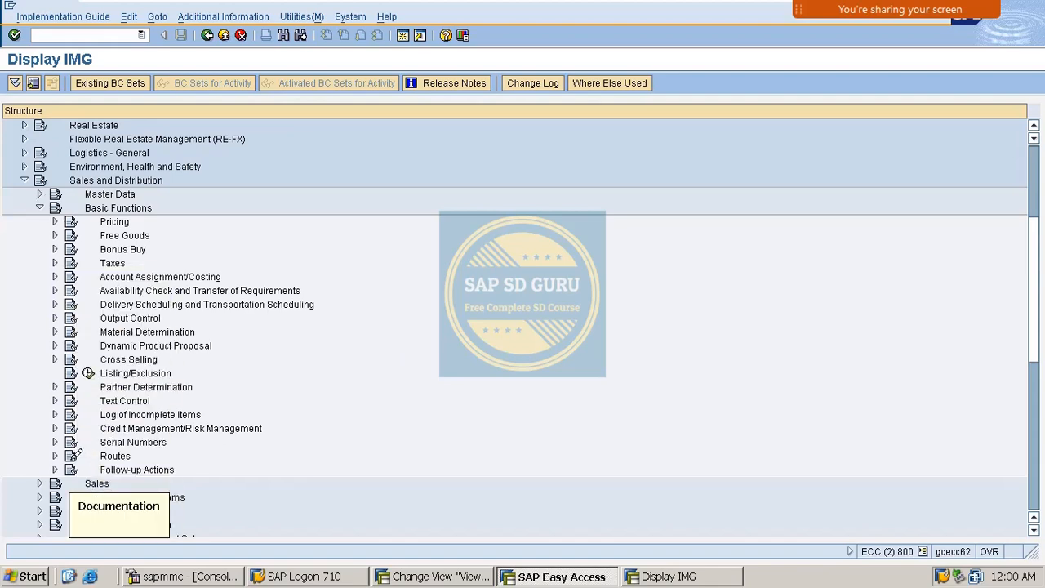
click(54, 428)
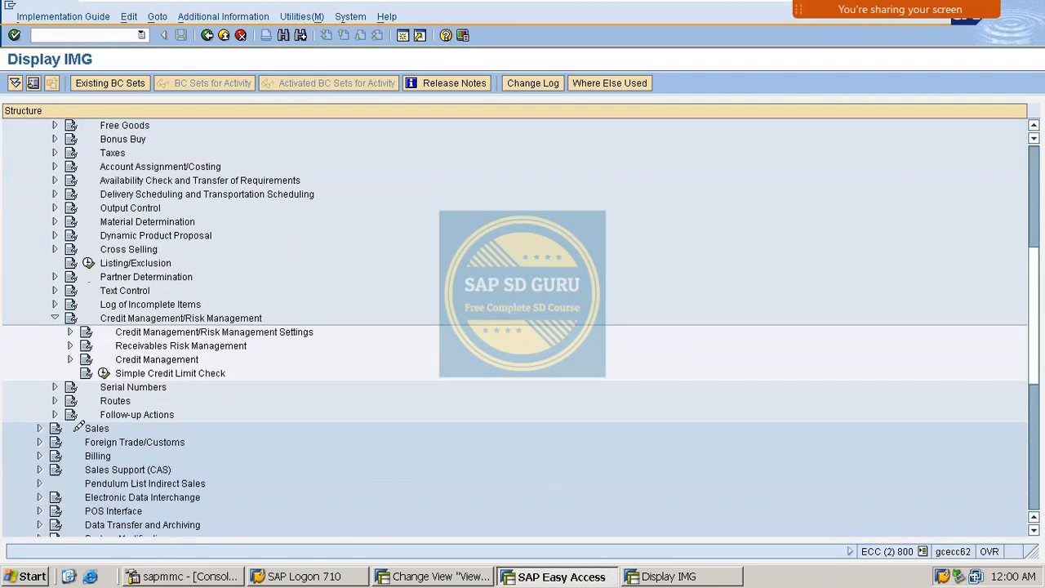
scroll(74, 416, down, 2)
click(70, 359)
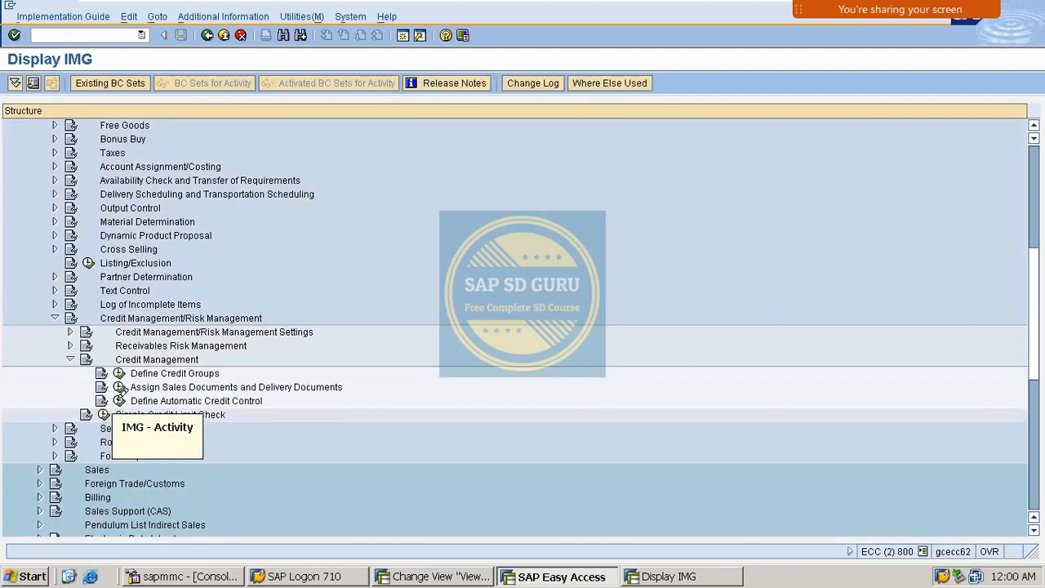
click(118, 400)
click(120, 357)
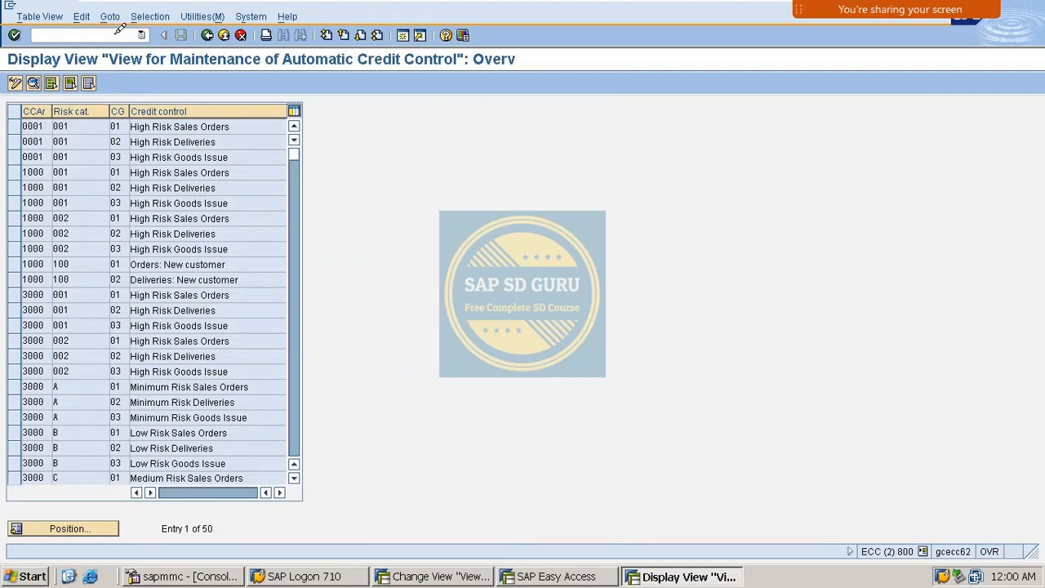
key(alt+F4)
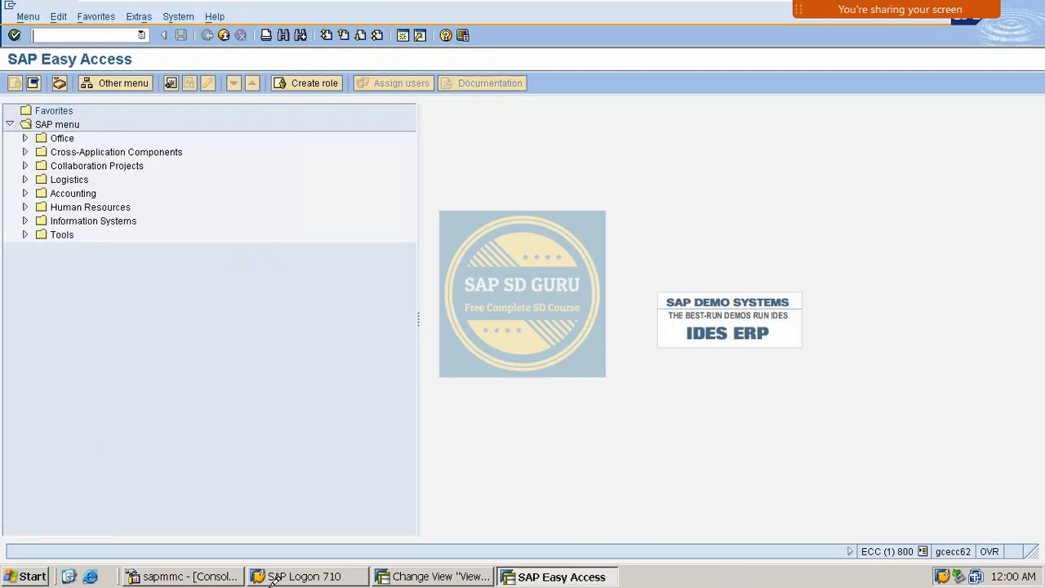
- Tick Item check on the HIGH RISK M100/M01/M1 credit control entry and save it
click(442, 577)
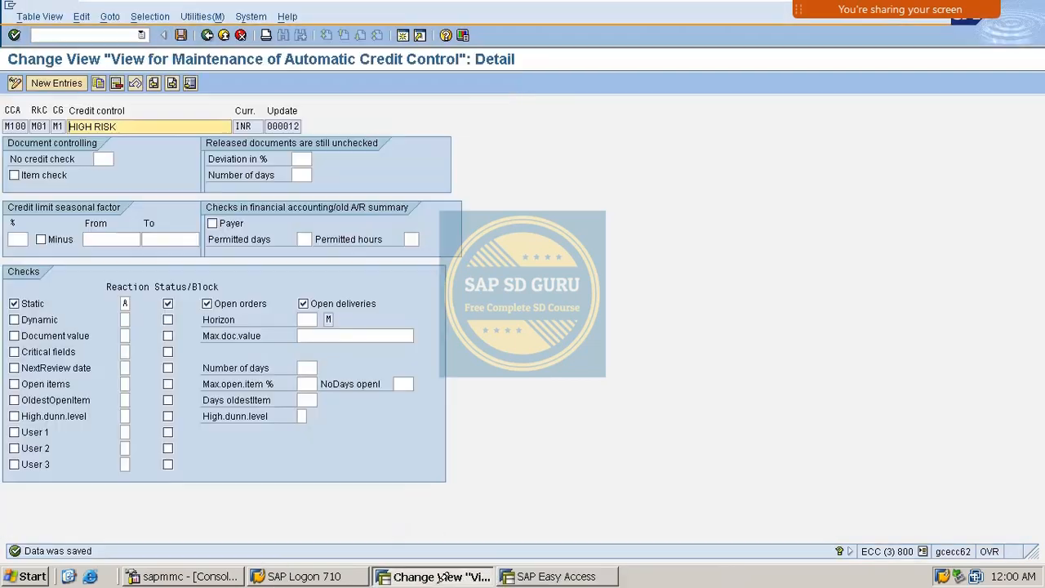
click(44, 173)
click(44, 171)
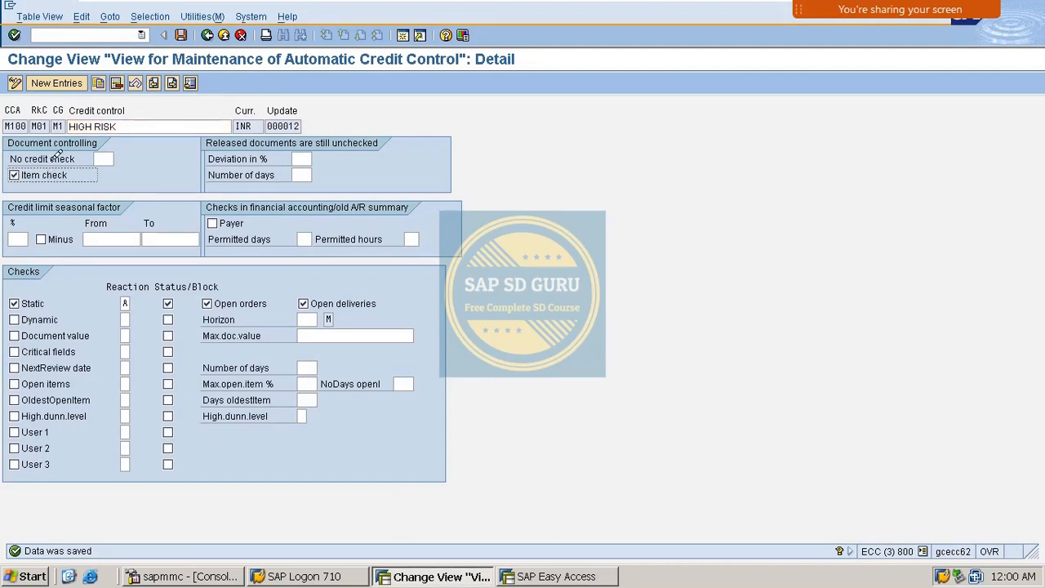
click(182, 34)
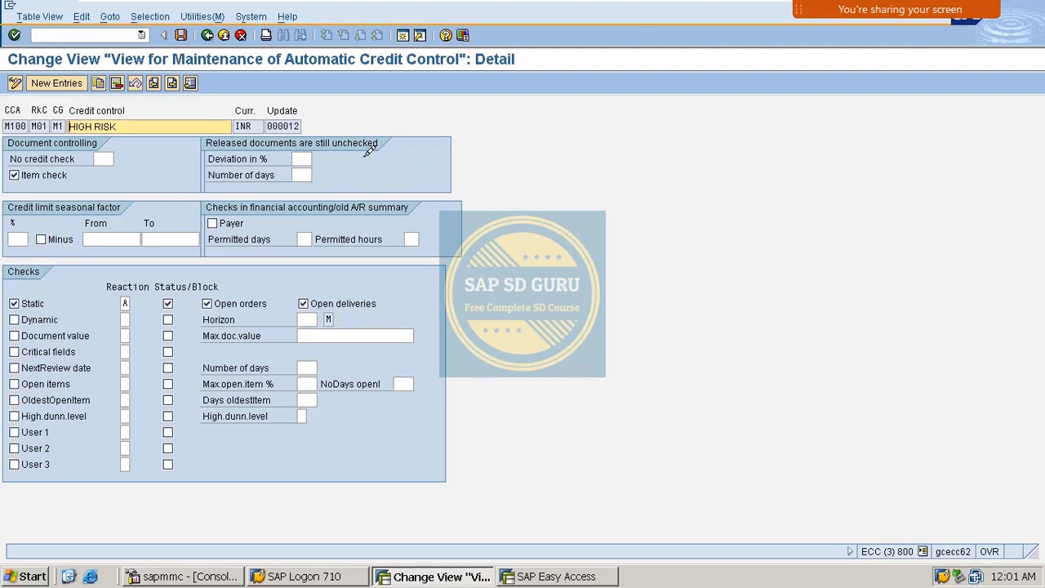
click(284, 160)
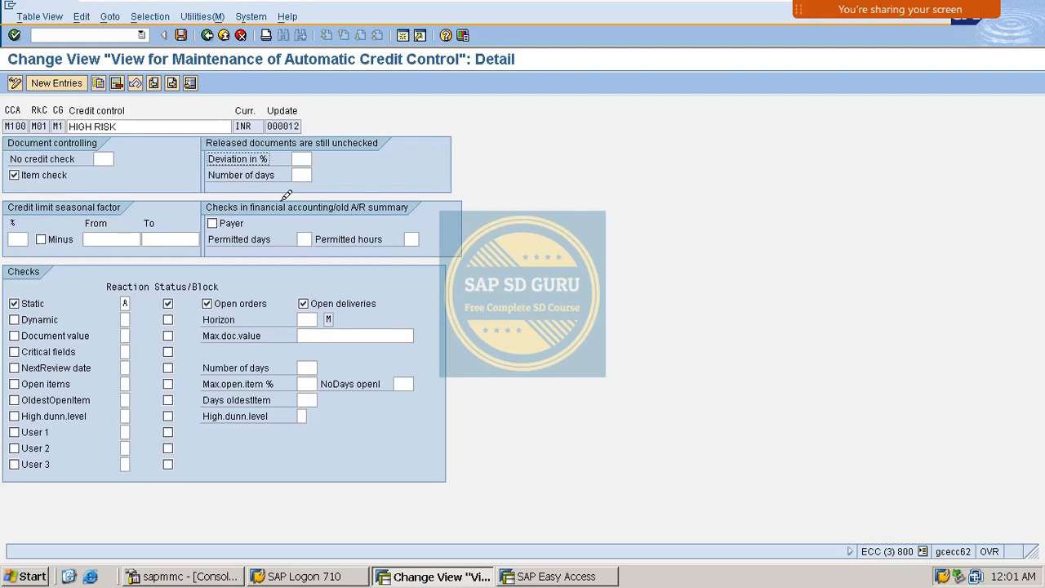
- Enter a 10% Deviation in % on the HIGH RISK credit control, save it, and return to SAP Easy Access
click(302, 155)
key(Return)
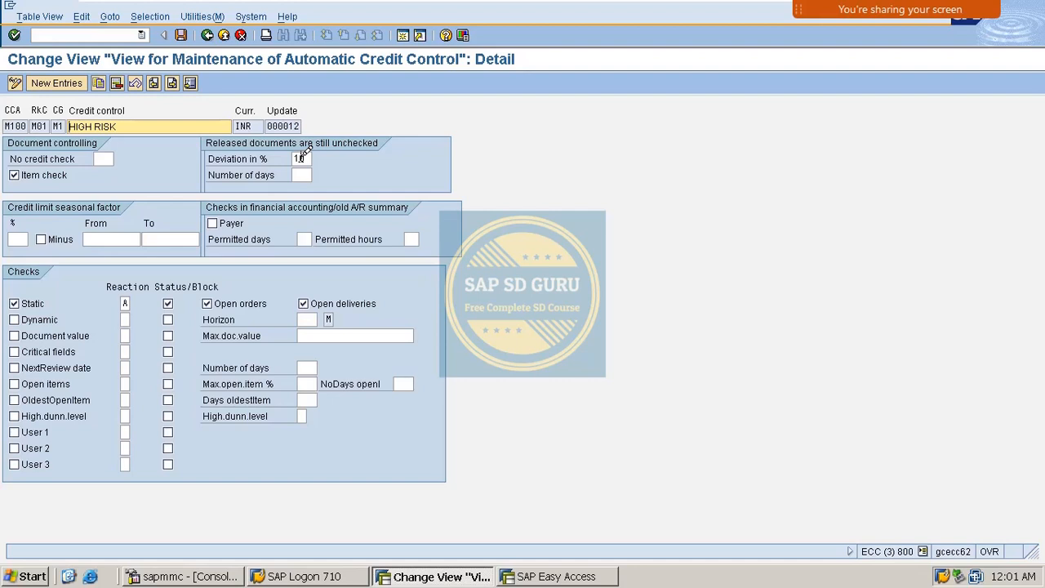
key(ctrl+s)
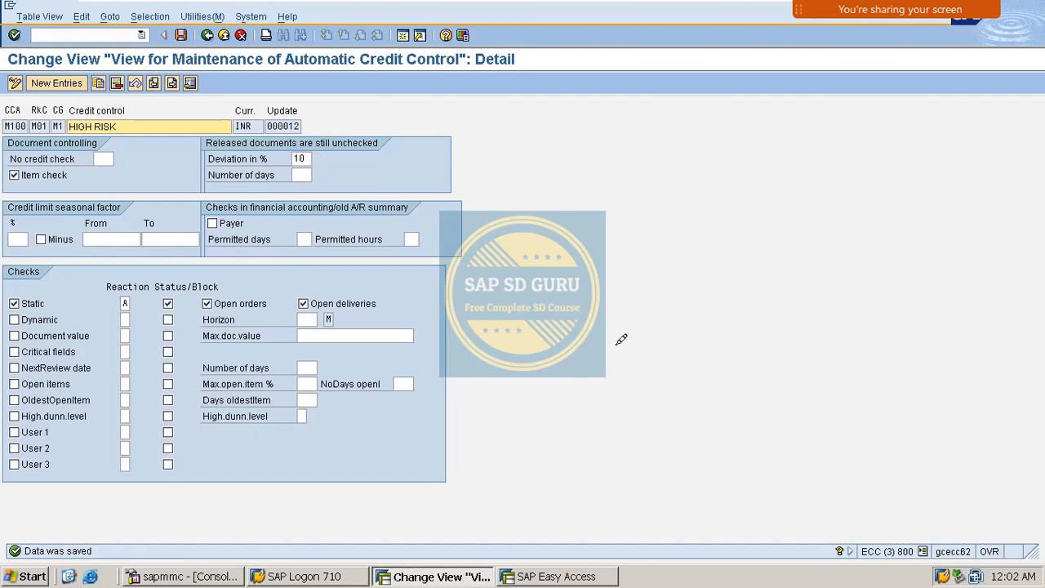
click(584, 576)
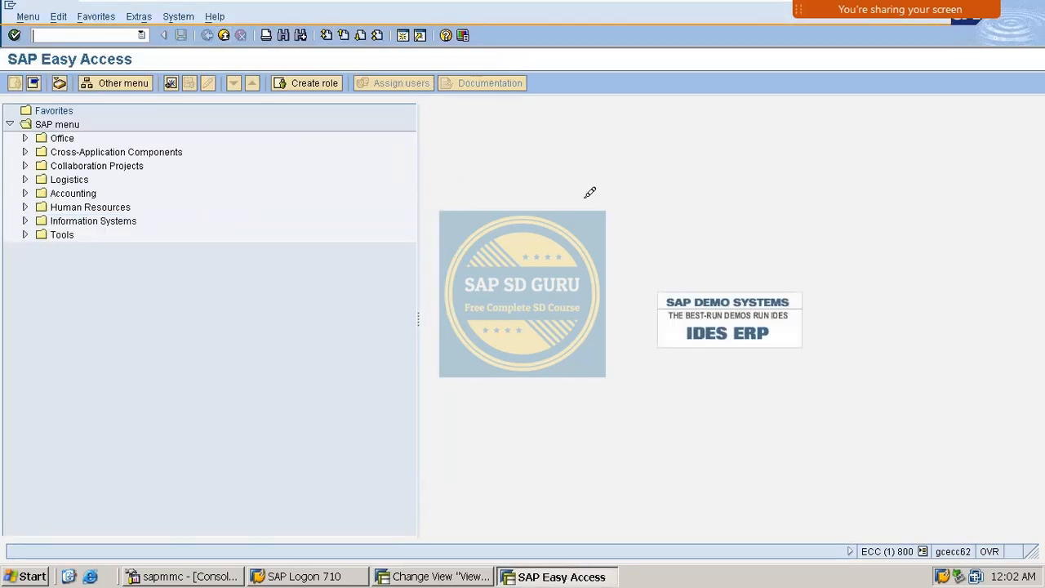
text(VA02)
key(Return)
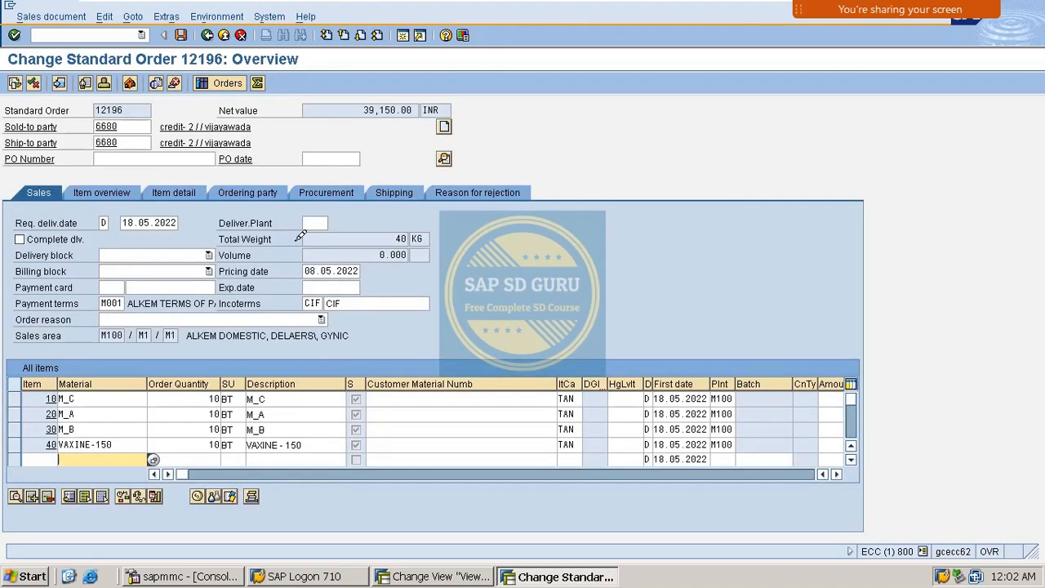
click(58, 13)
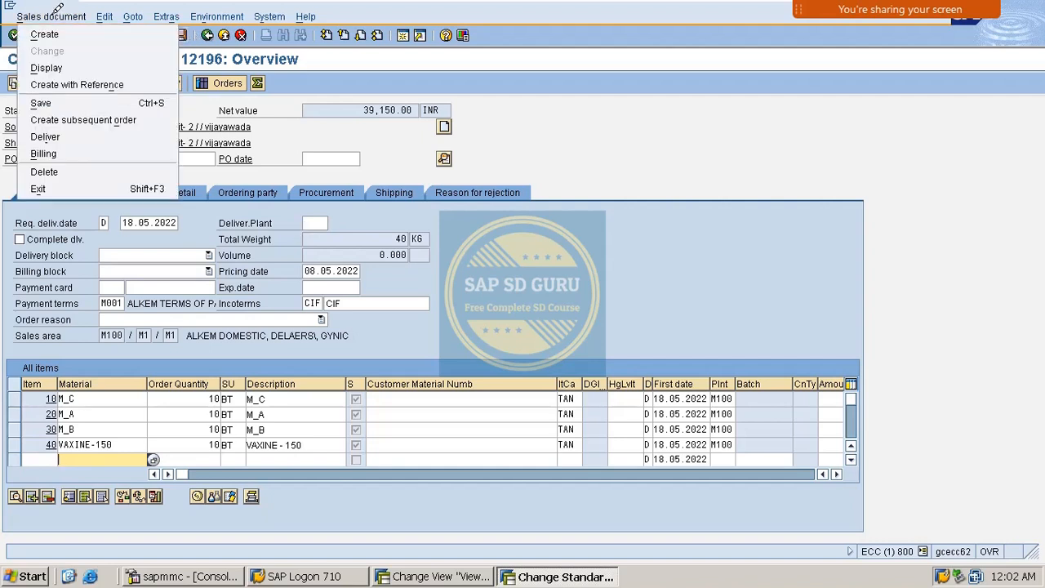
click(93, 134)
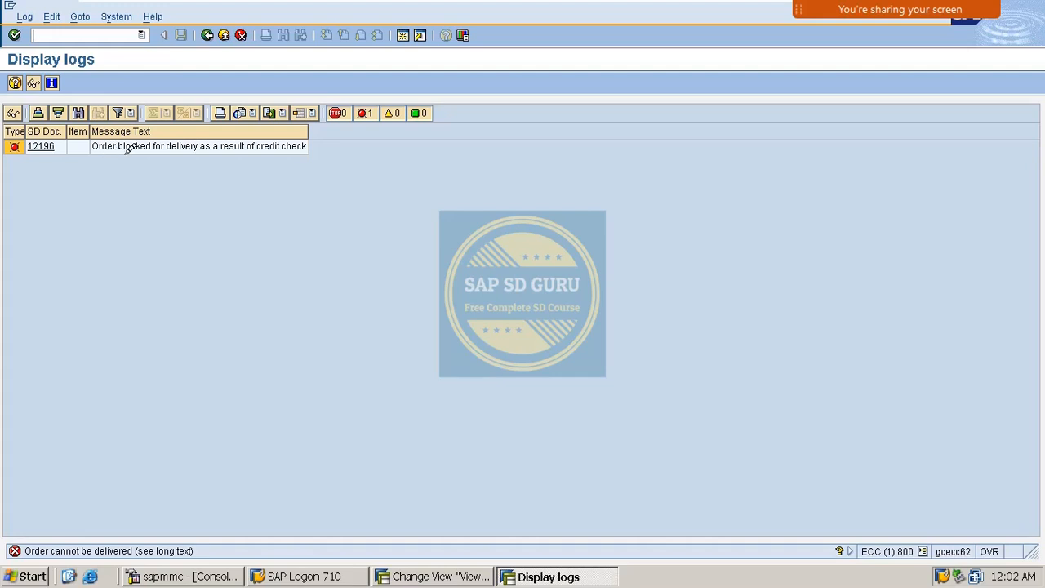
click(208, 35)
click(209, 34)
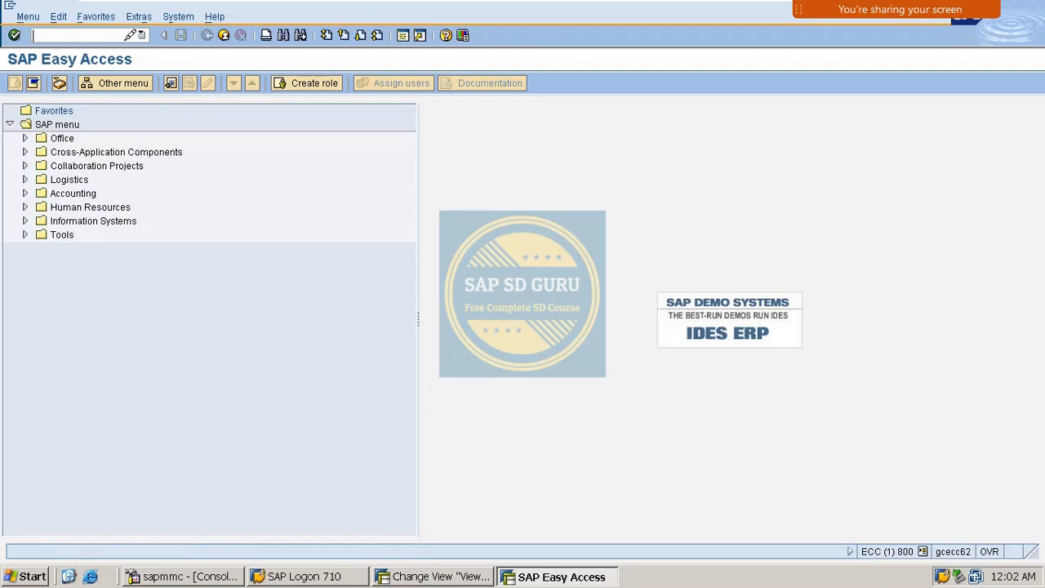
- Open order 12196 in VA02, then jump to the VKM3 Sales Documents selection for document 12196
text(CVA02)
key(Return)
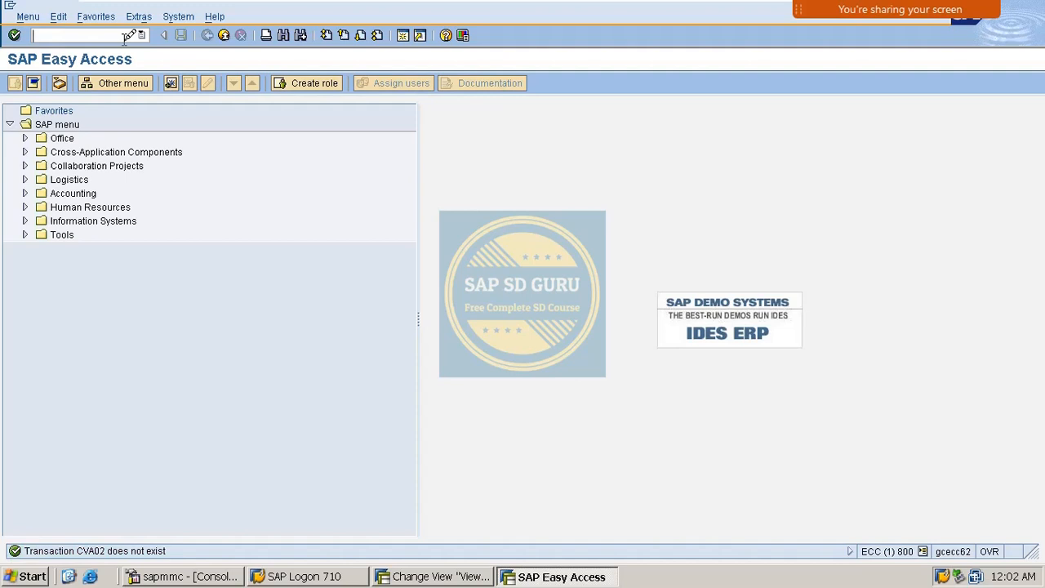
key(Return)
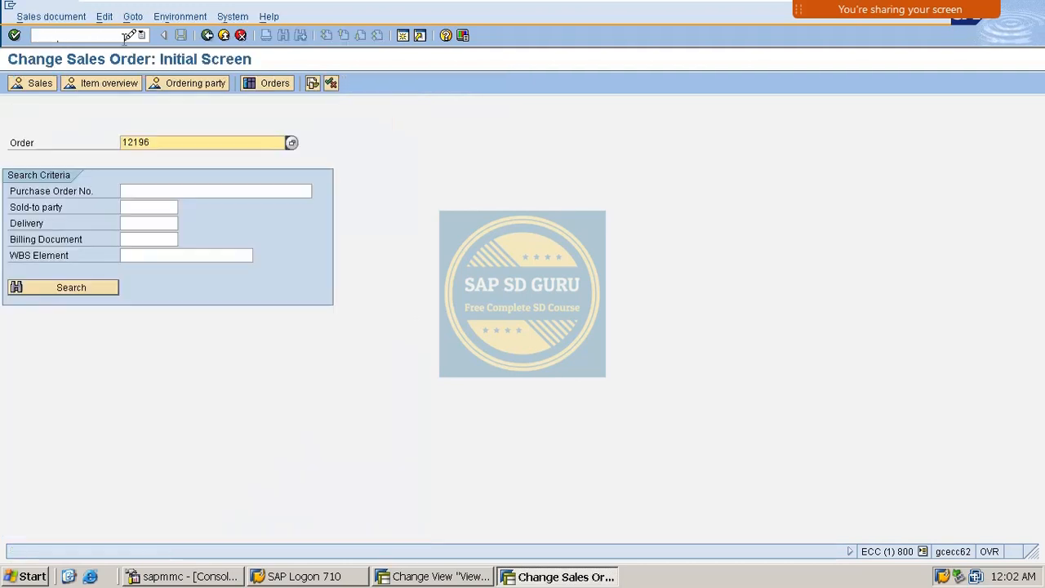
key(Return)
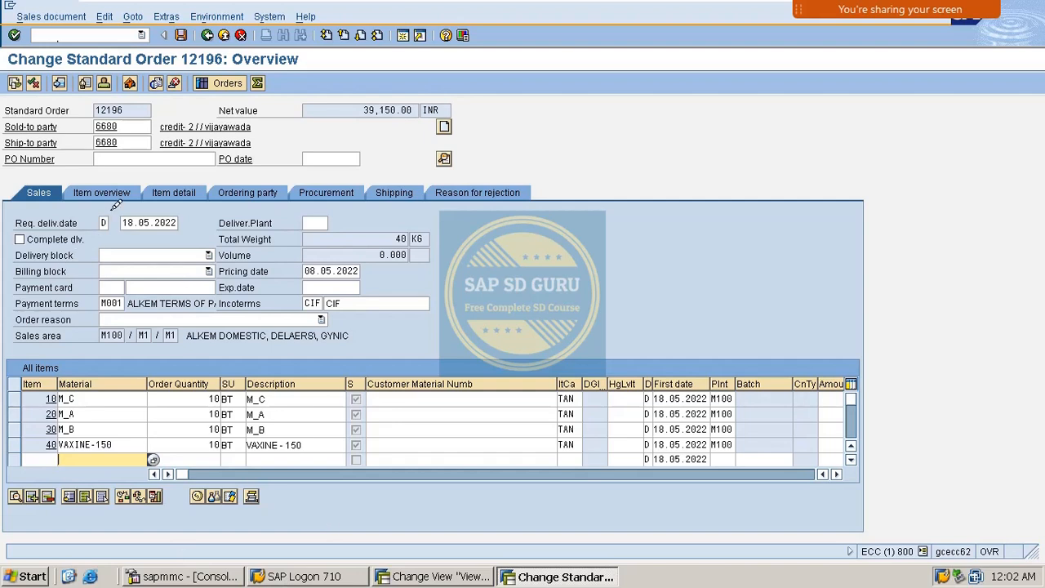
click(107, 34)
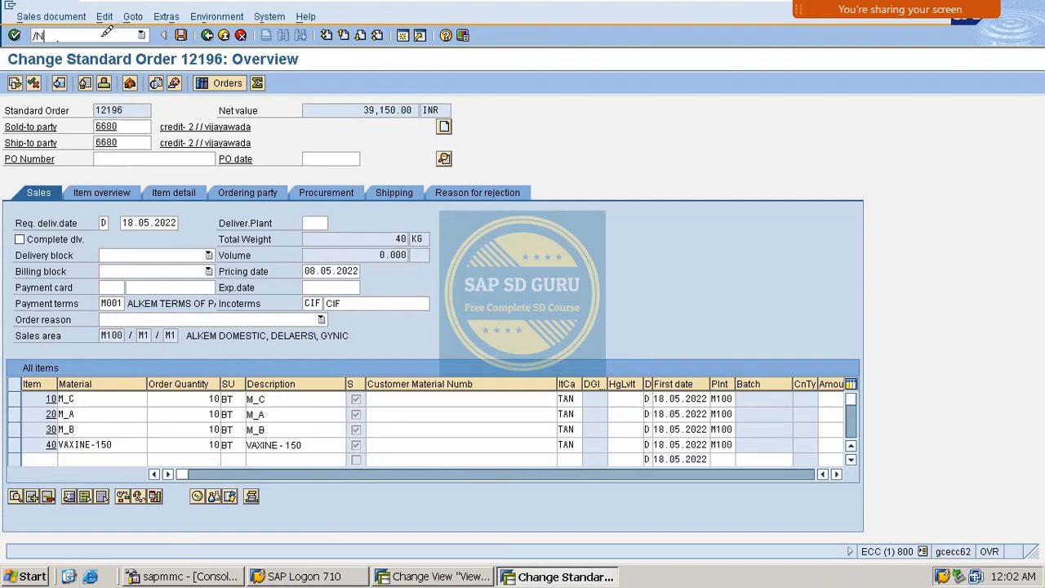
key(Return)
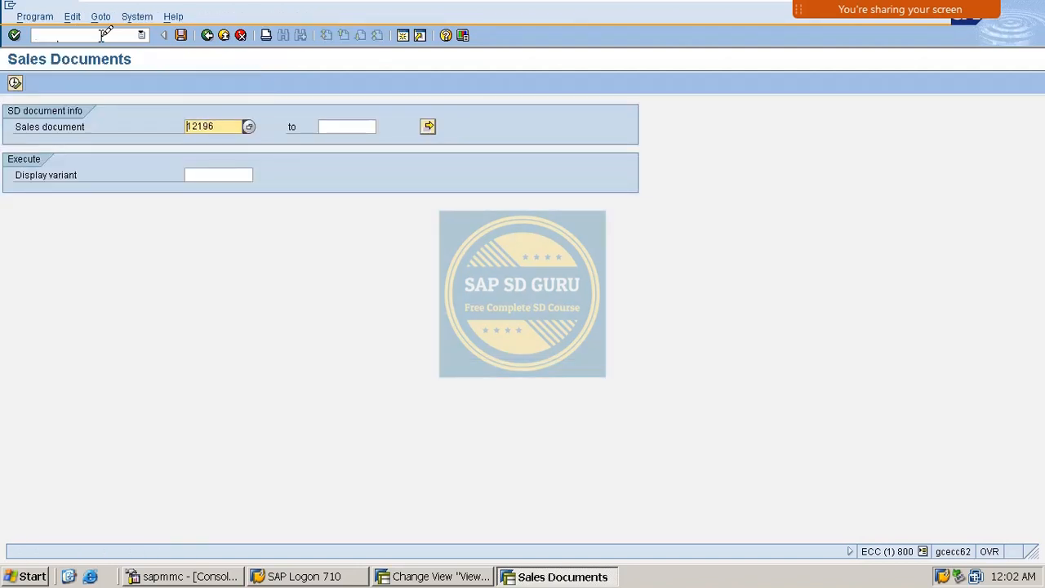
mouse_move(933, 11)
click(933, 33)
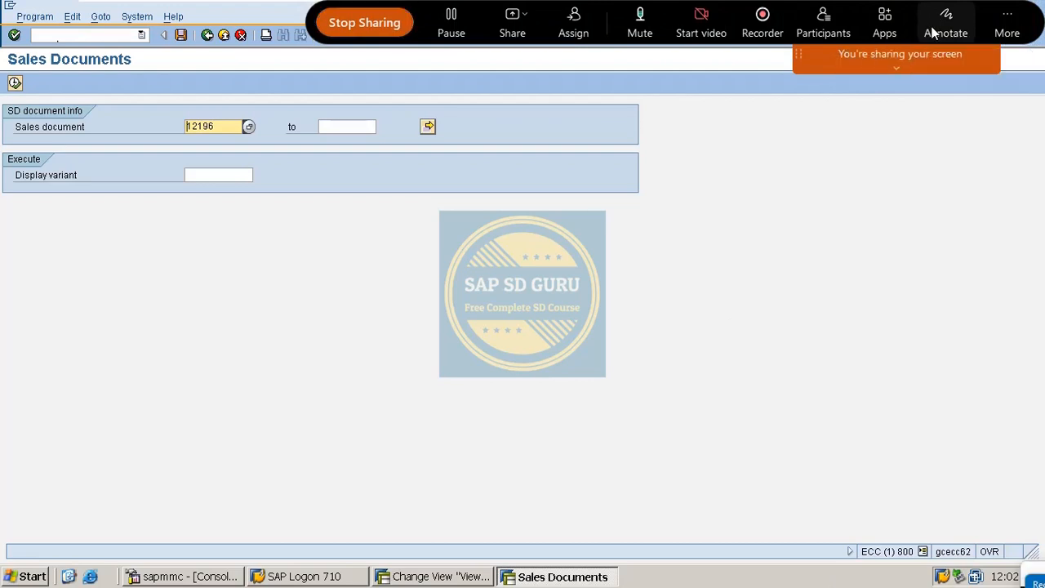
mouse_move(283, 400)
mouse_down()
mouse_move(327, 361)
mouse_move(390, 435)
mouse_move(412, 404)
mouse_up()
mouse_move(446, 349)
mouse_down()
mouse_move(459, 389)
mouse_move(480, 335)
mouse_move(513, 371)
mouse_up()
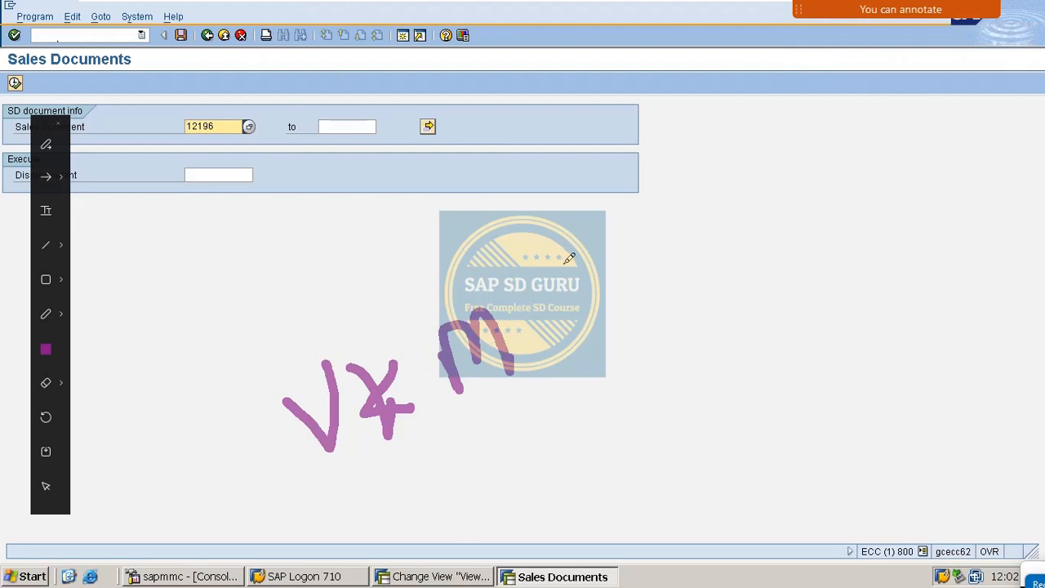
mouse_move(530, 287)
mouse_down()
mouse_move(562, 315)
mouse_move(523, 343)
mouse_up()
mouse_move(236, 396)
mouse_down()
mouse_move(271, 424)
mouse_move(501, 436)
mouse_move(608, 380)
mouse_up()
mouse_move(243, 392)
mouse_down()
mouse_move(547, 224)
mouse_move(611, 318)
mouse_move(616, 377)
mouse_move(537, 383)
mouse_up()
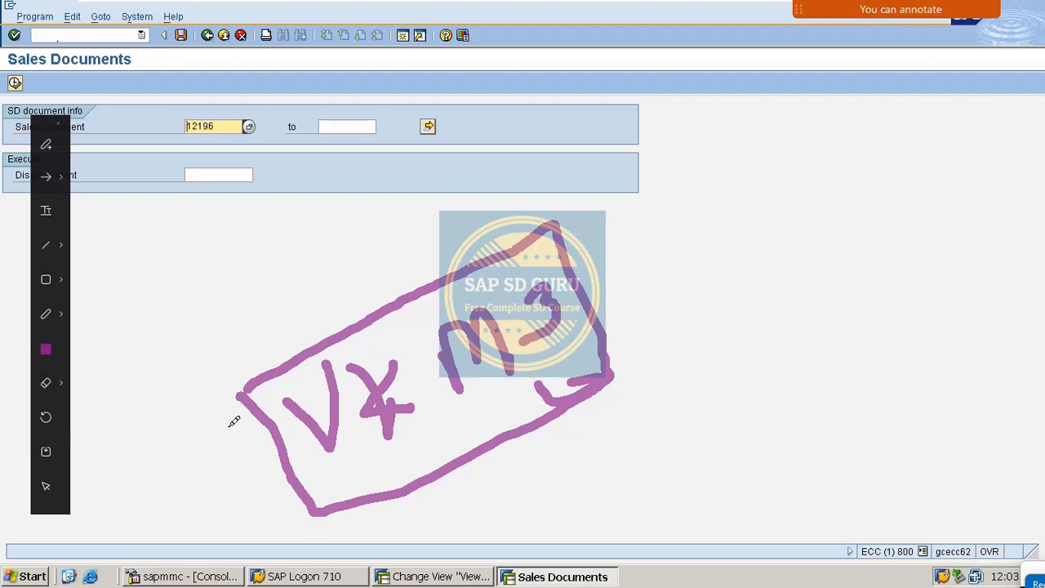
drag(227, 454, 167, 373)
drag(122, 416, 190, 359)
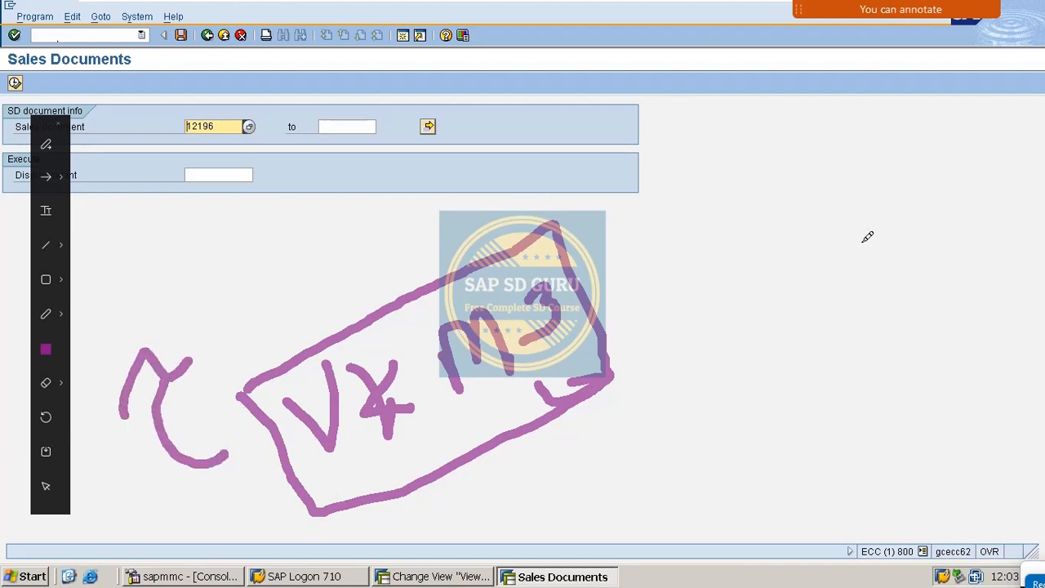
key(Escape)
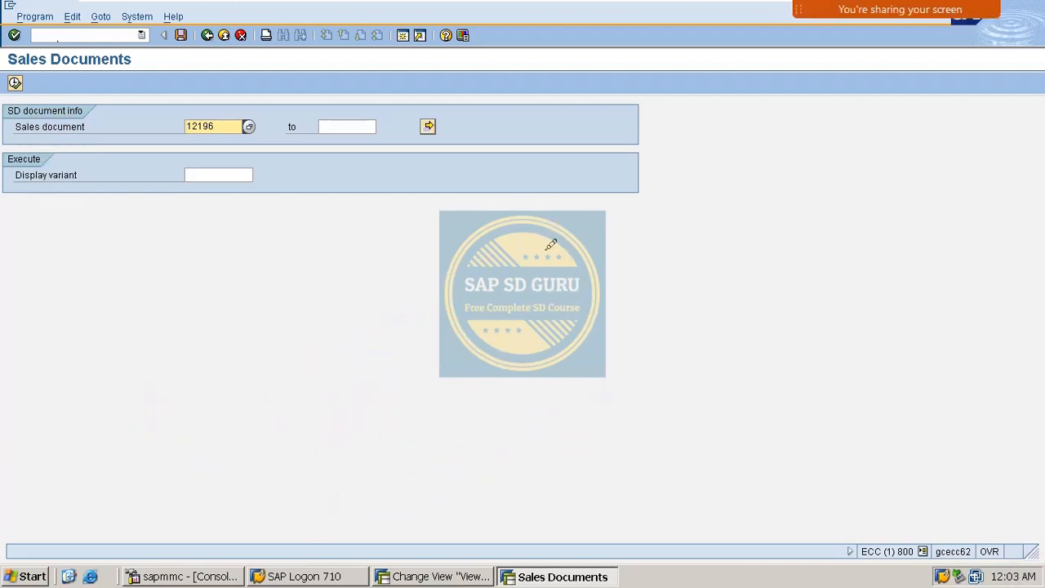
- List sales document 12196 in VKM3, release its credit block and save, then go to VA02
drag(232, 127, 7, 135)
click(16, 82)
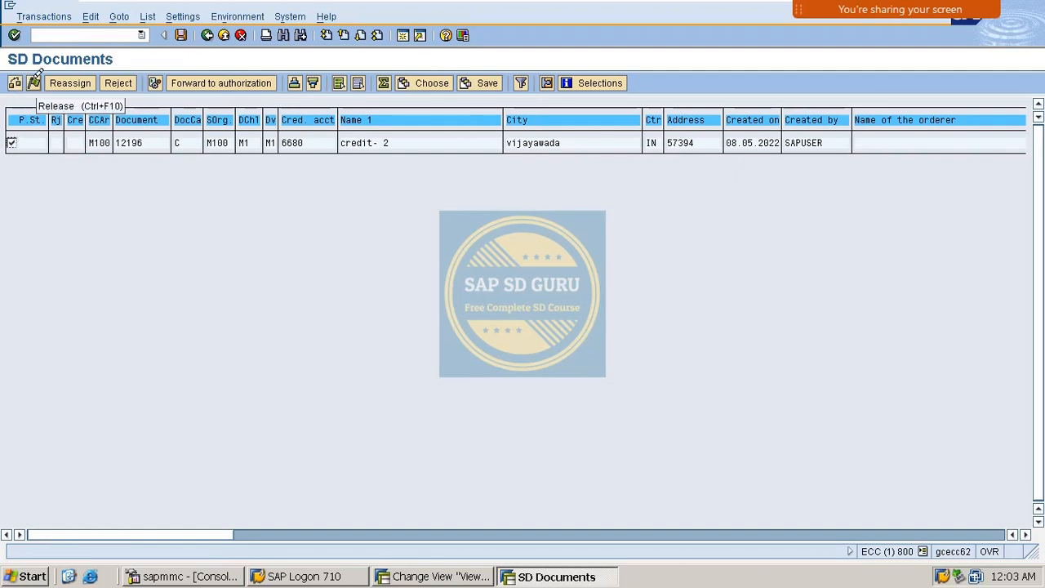
click(35, 82)
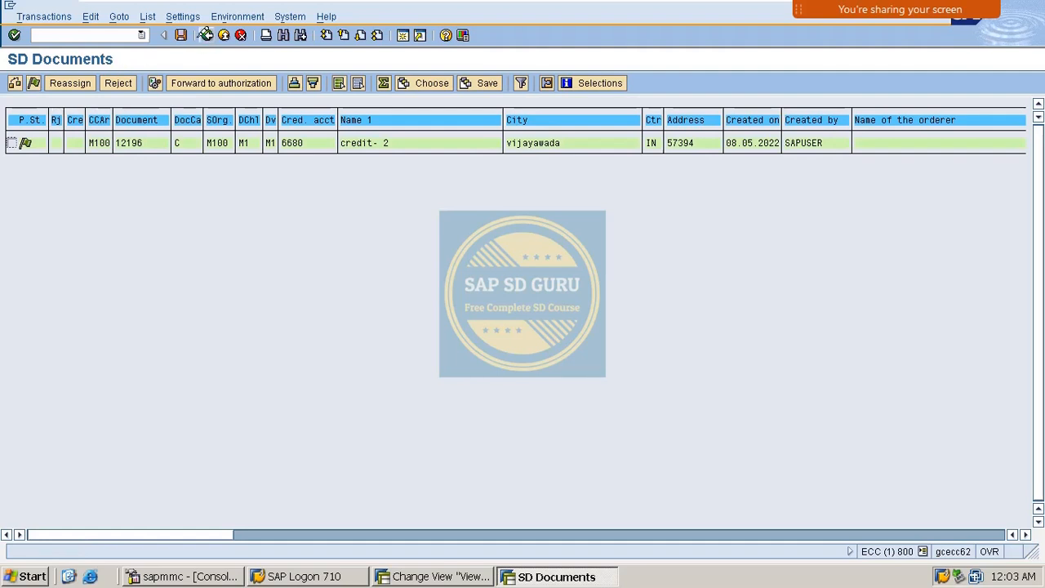
click(181, 34)
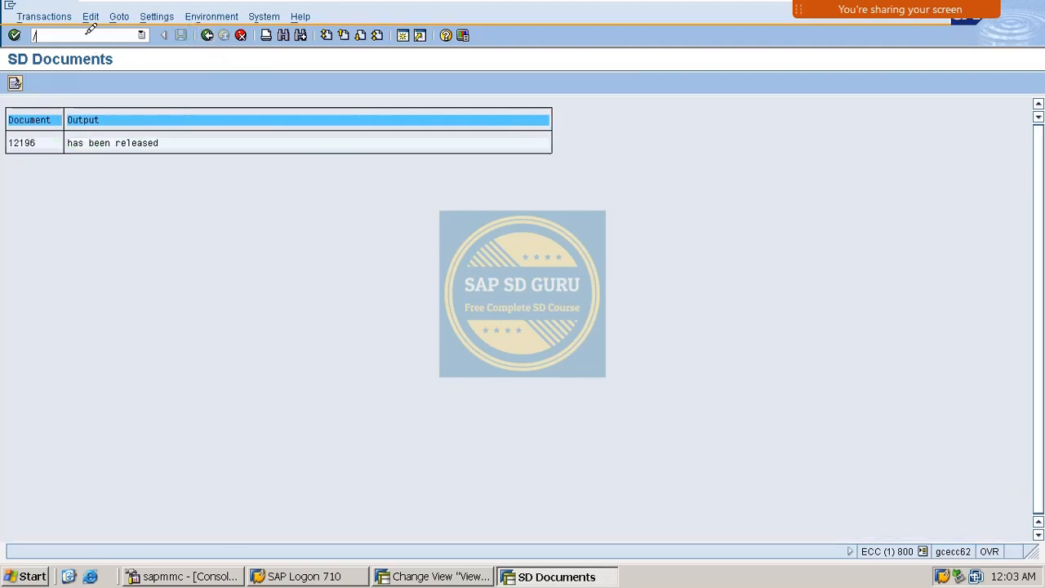
text(2)
key(Return)
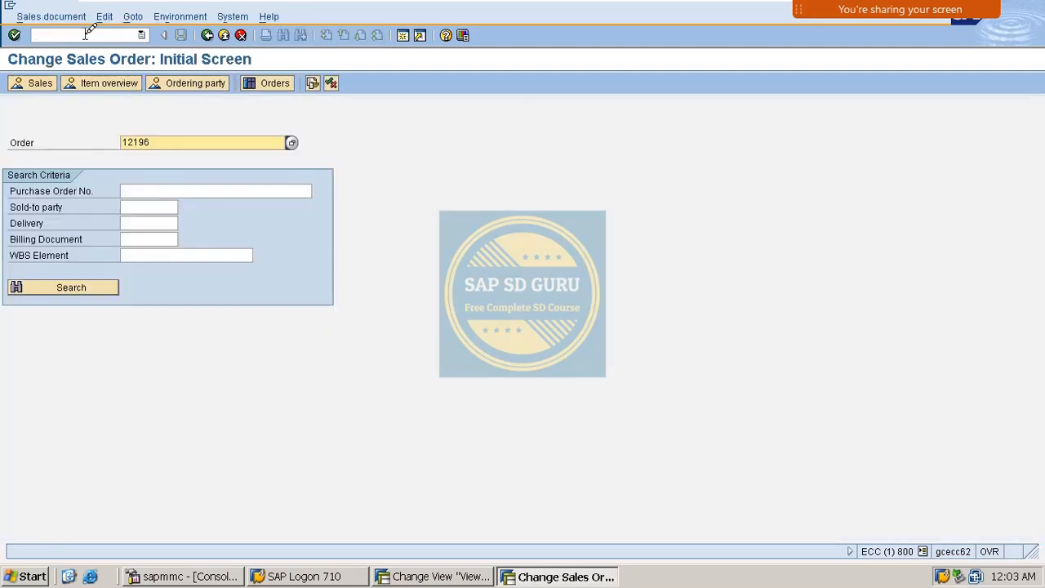
- Deliver order 12196 again and check the log's warning for item 40 before leaving it
key(Return)
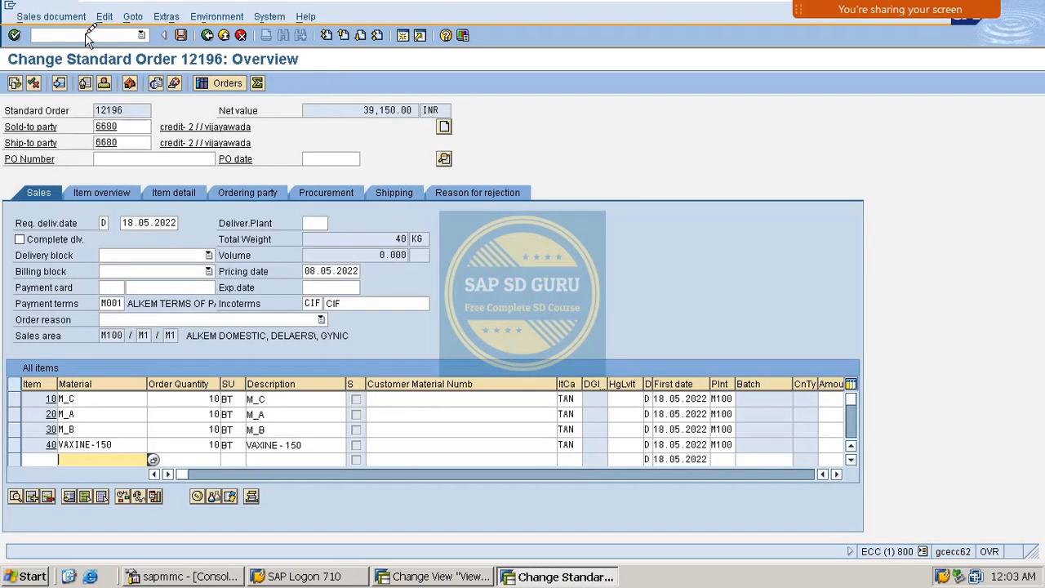
click(51, 17)
click(75, 126)
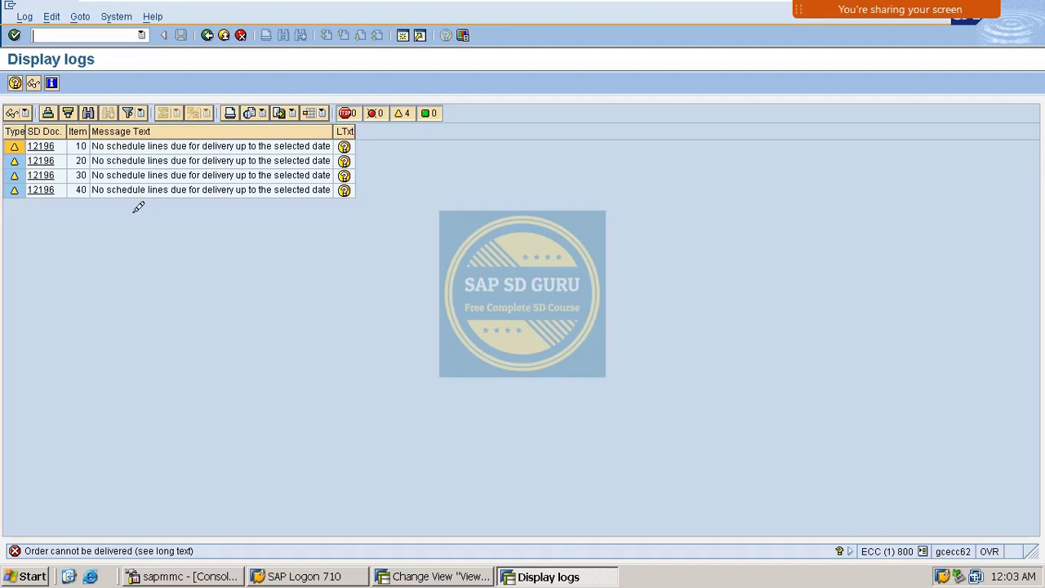
click(116, 191)
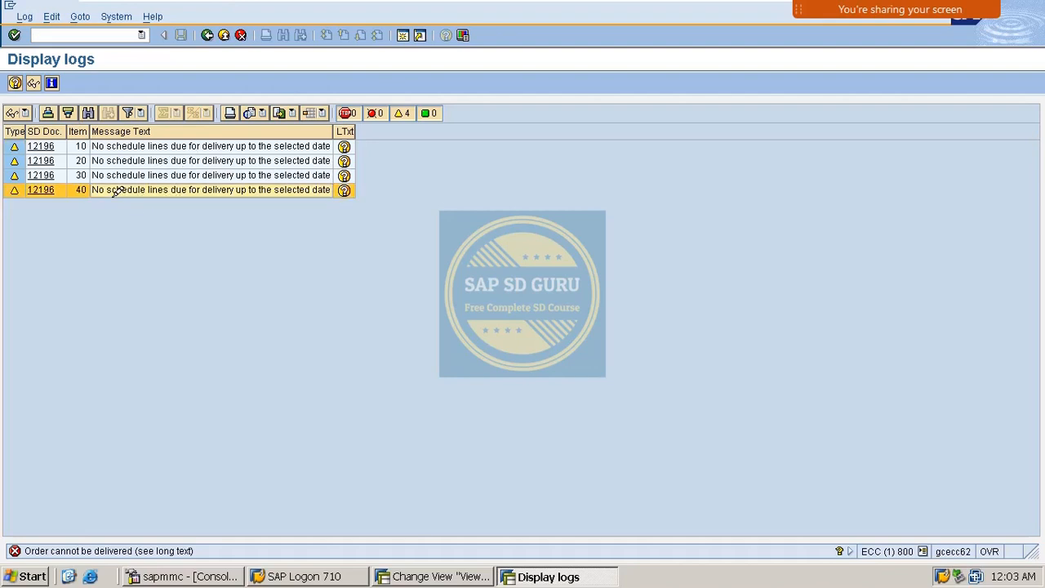
click(207, 35)
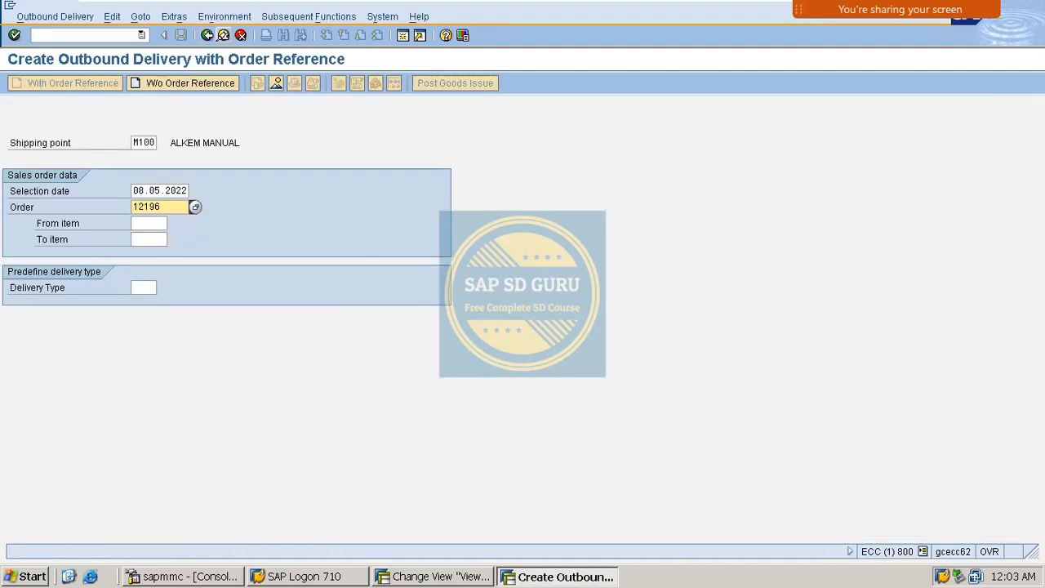
- Create the outbound delivery for selection date 08.05.2022 and review the Picking details
drag(137, 190, 504, 181)
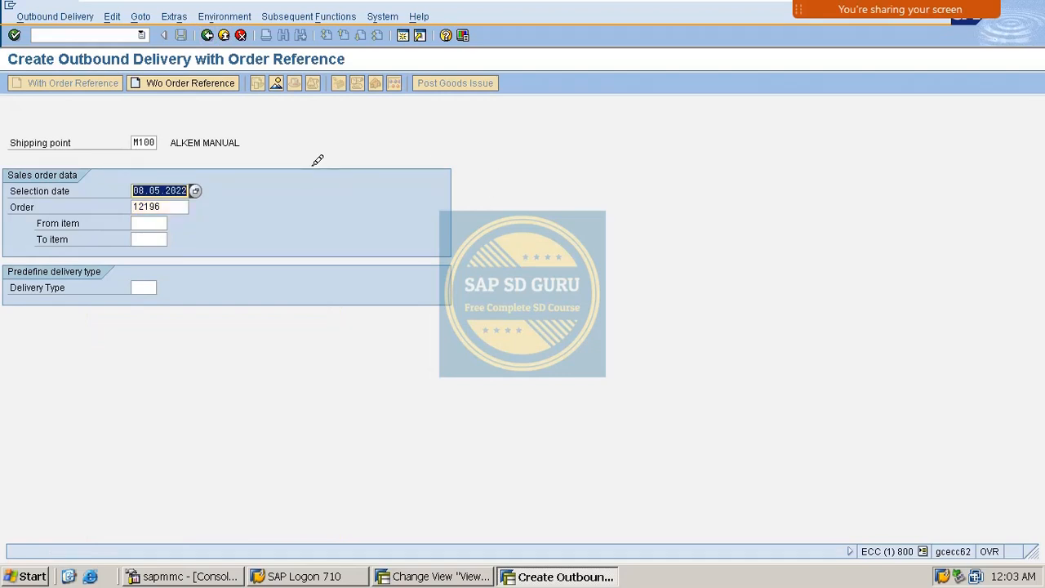
text(0606)
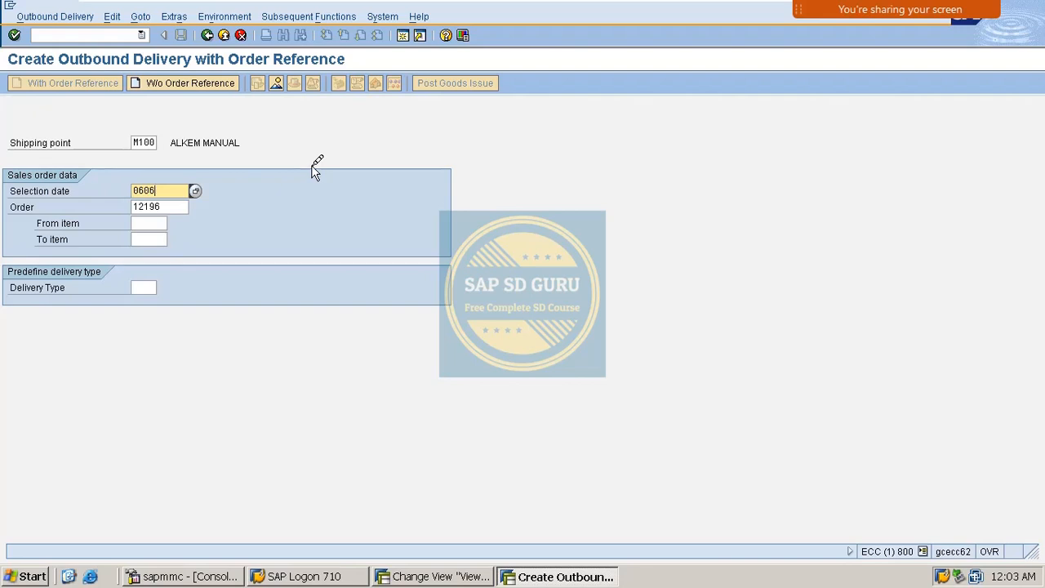
text(8.05.2022)
key(Return)
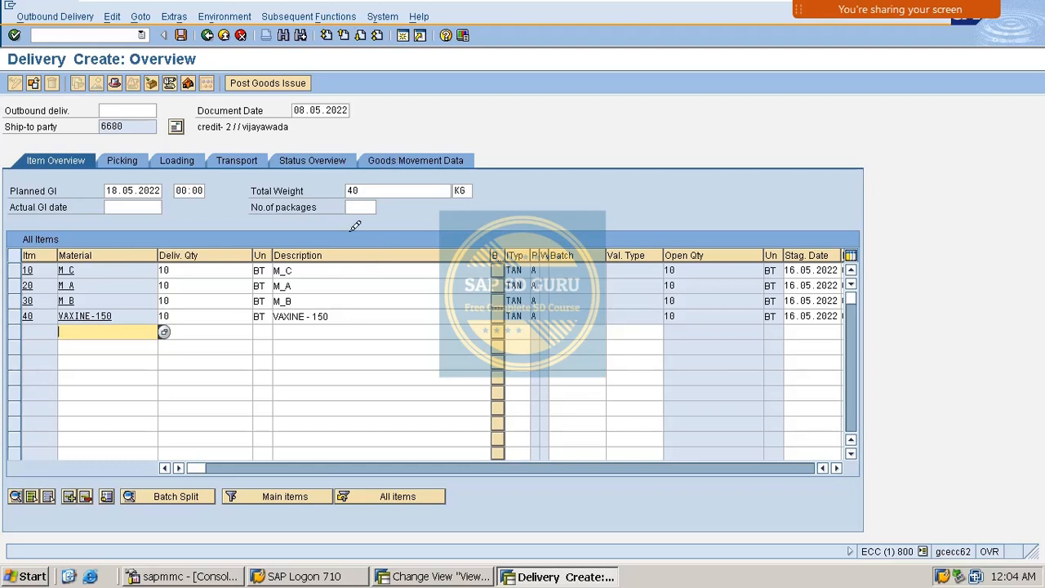
click(142, 158)
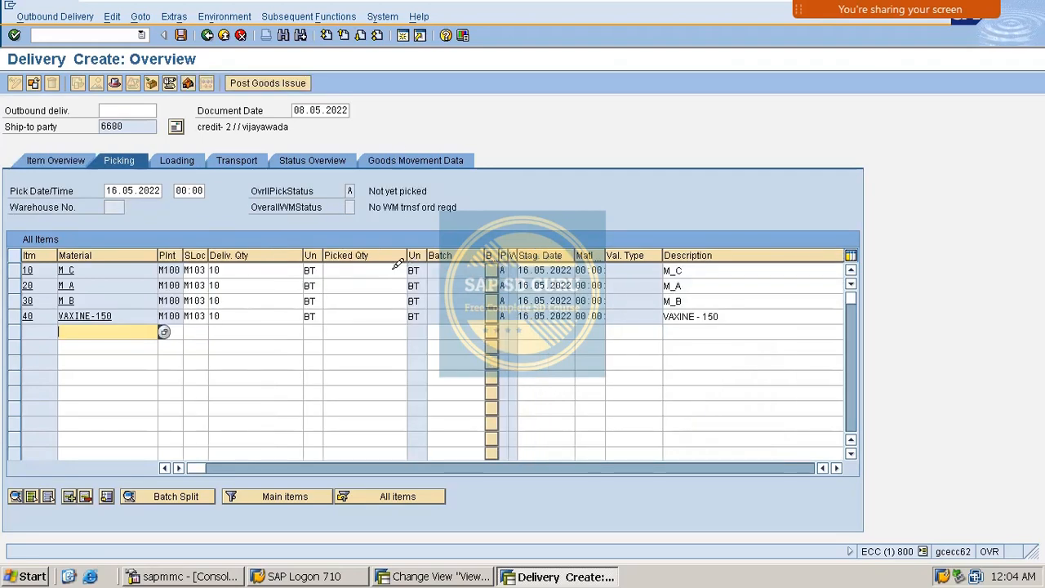
- Exit the delivery without saving using /N
click(118, 32)
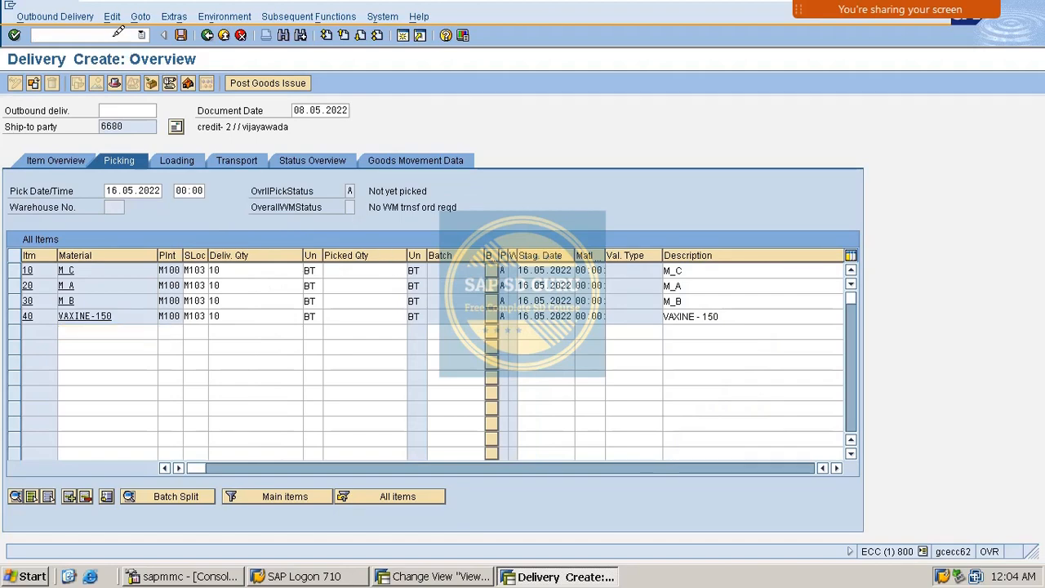
text(/N)
key(Return)
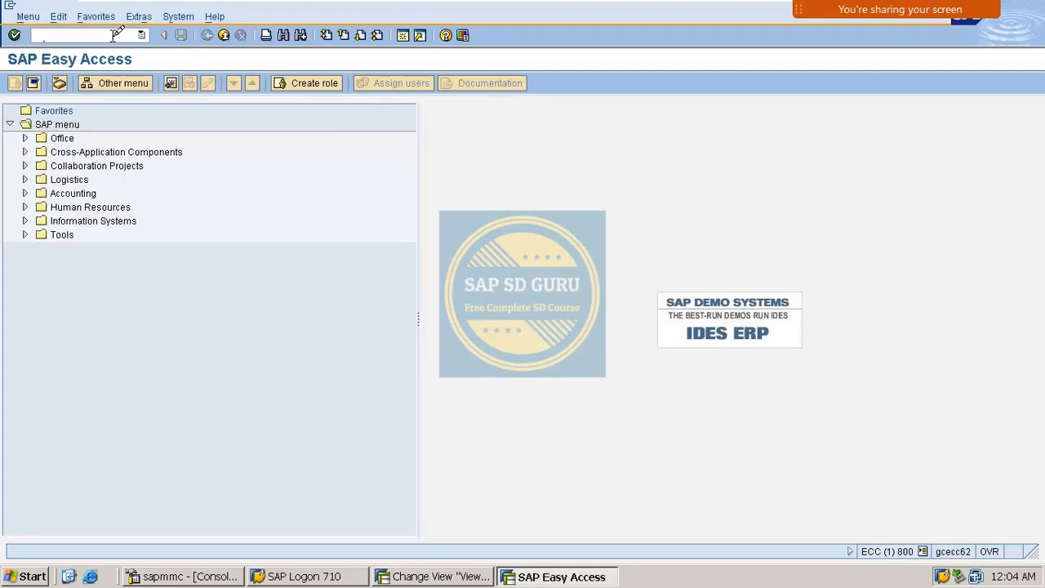
- Open order 12196's overview in VA02
text(VA02)
key(Return)
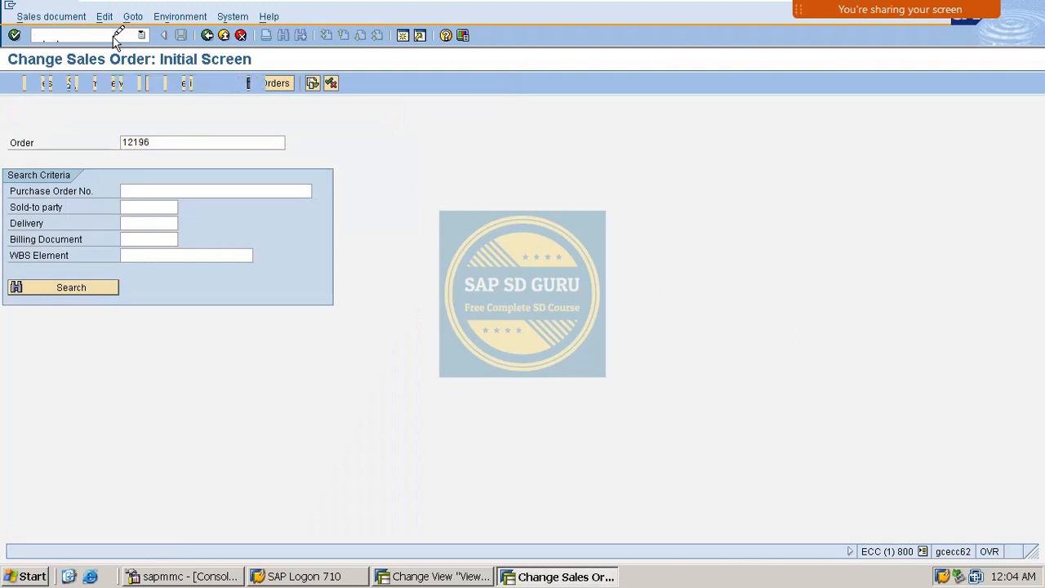
key(Return)
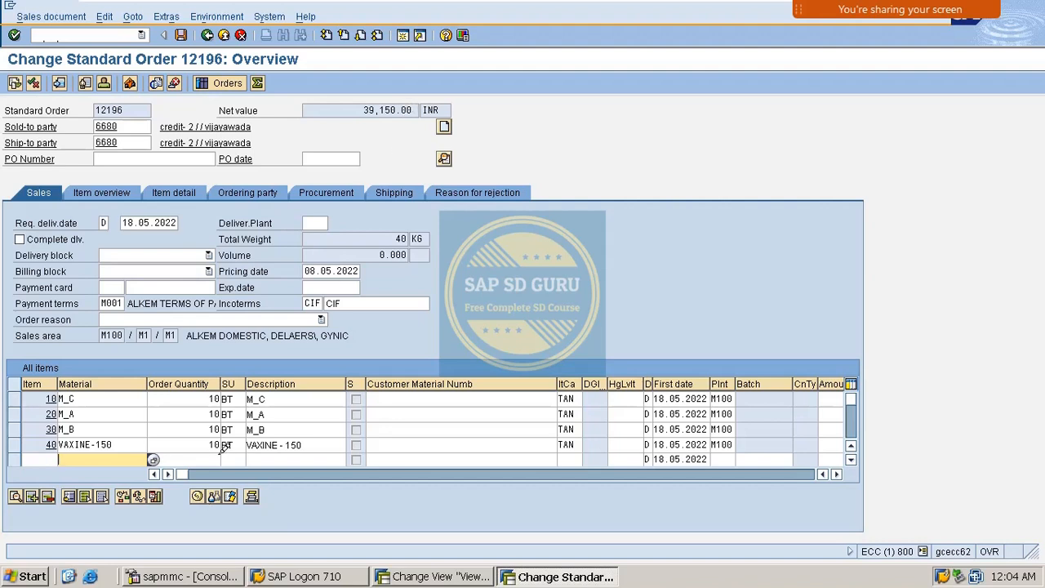
- Change items 10, 20 and 30 to quantities 11, 12 and 15, triggering the credit-limit warning
double_click(217, 398)
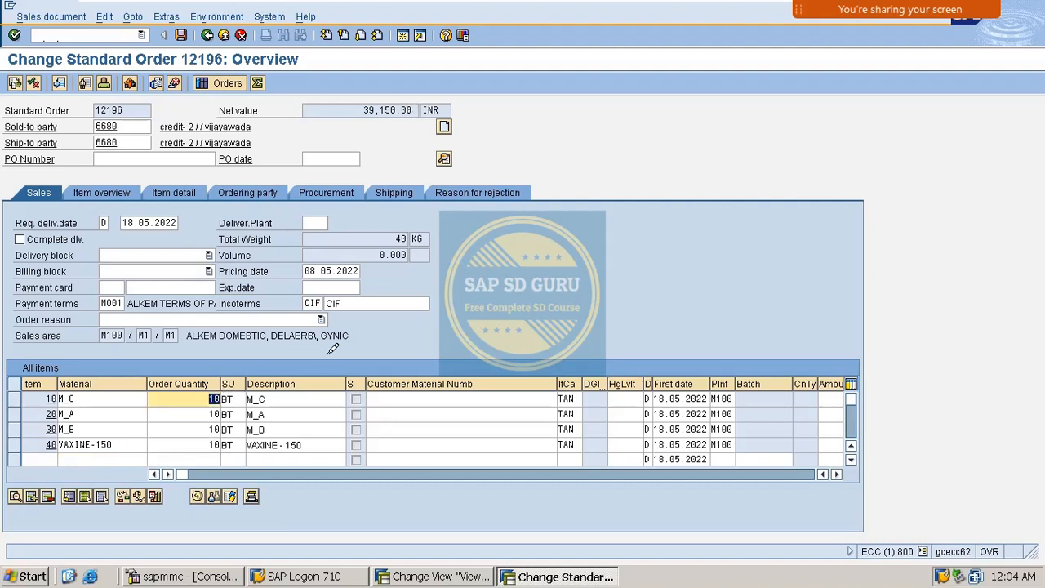
text(11)
key(Return)
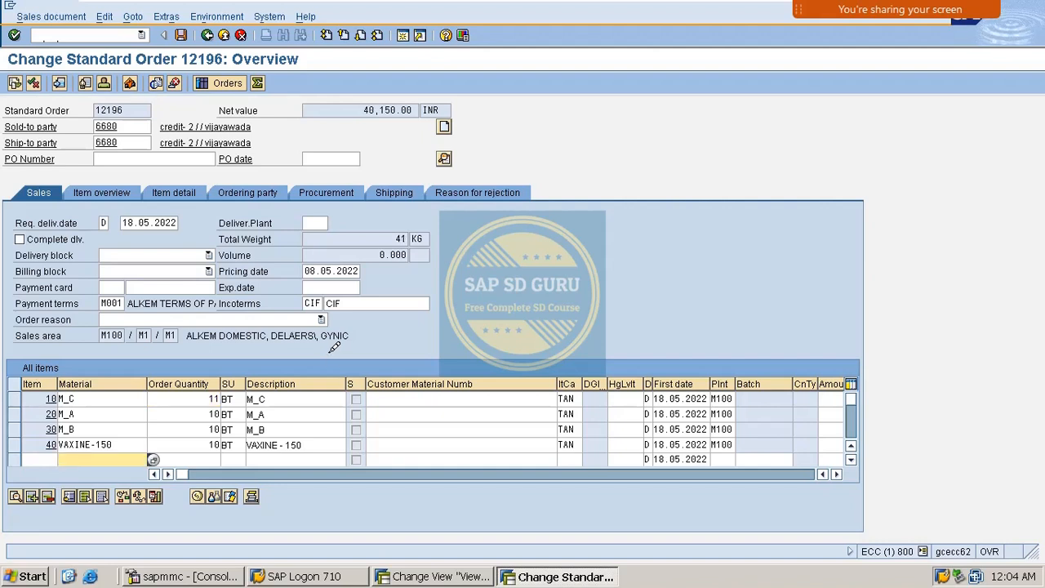
double_click(216, 414)
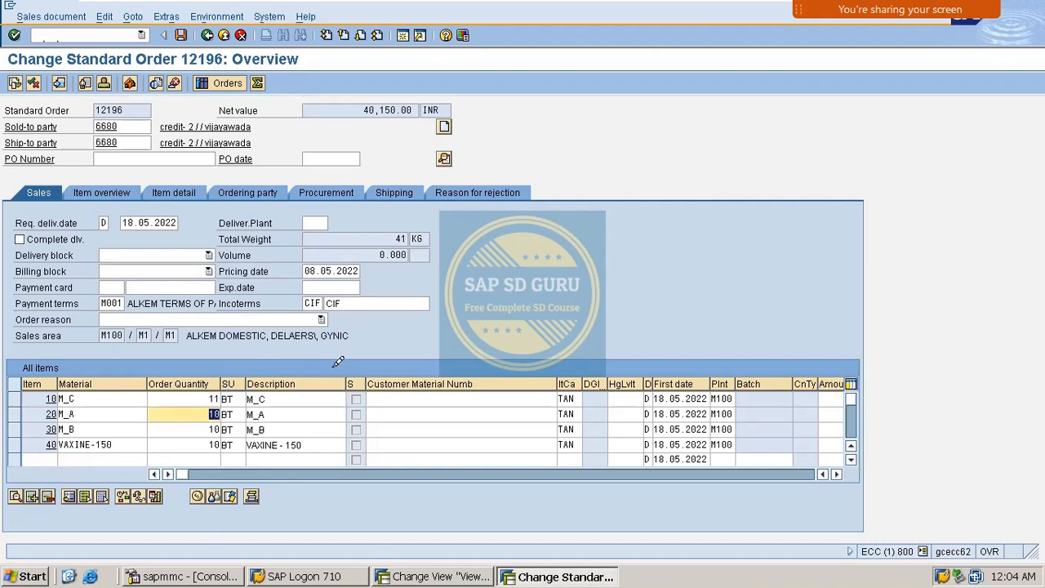
text(12)
key(Return)
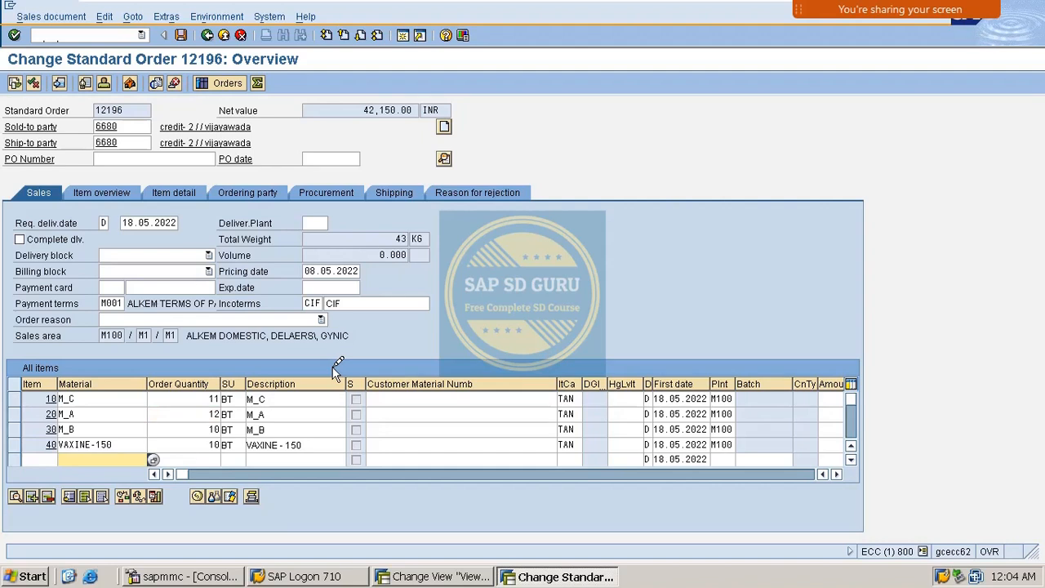
double_click(203, 429)
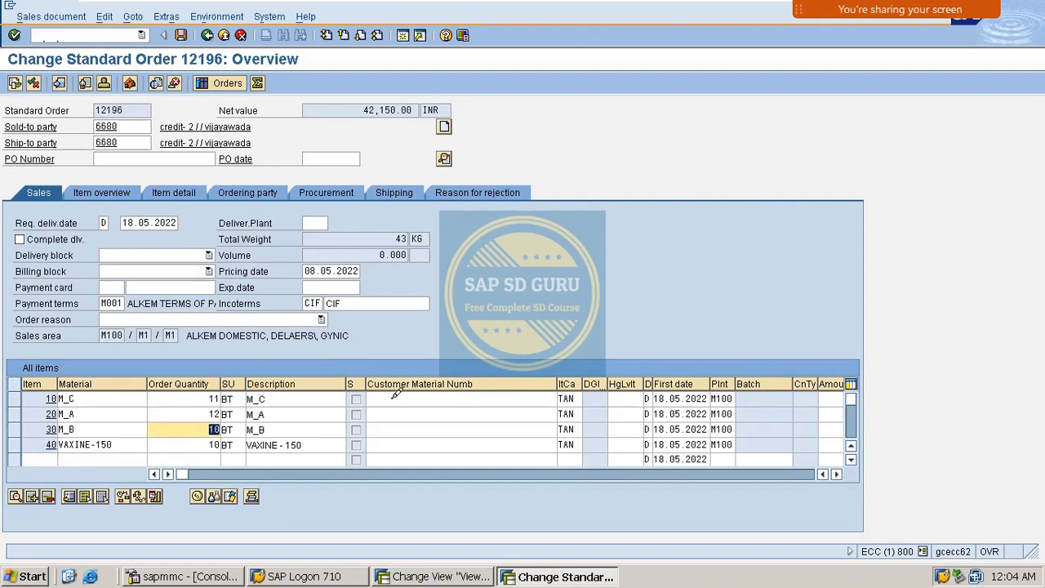
text(15)
key(Return)
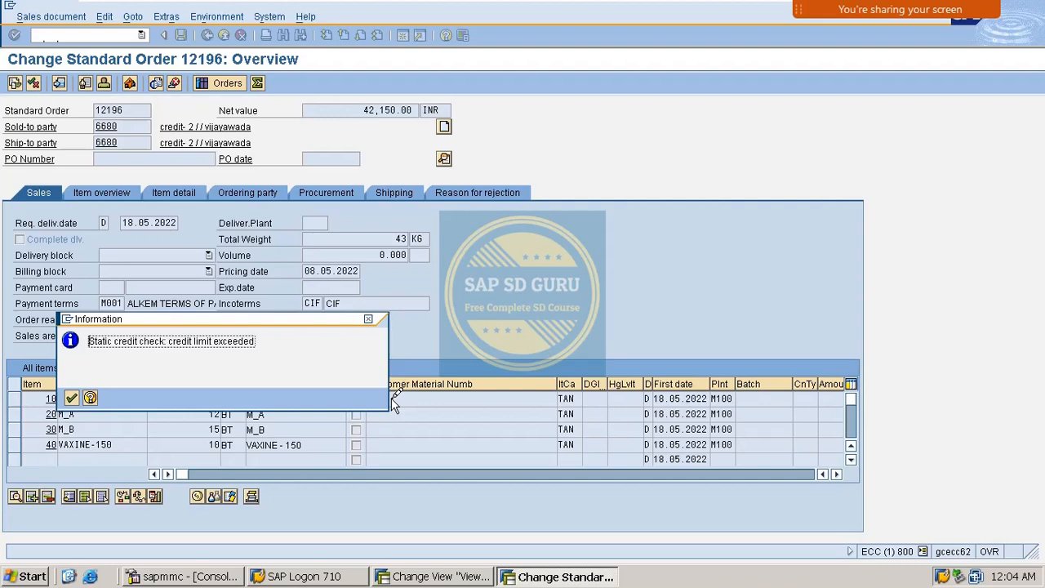
drag(287, 313, 746, 235)
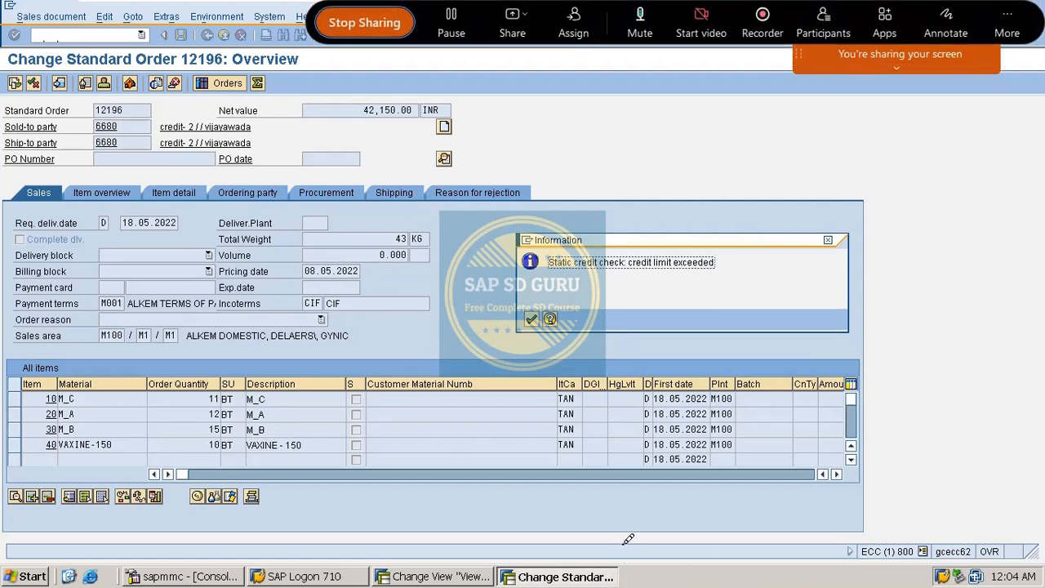
click(445, 577)
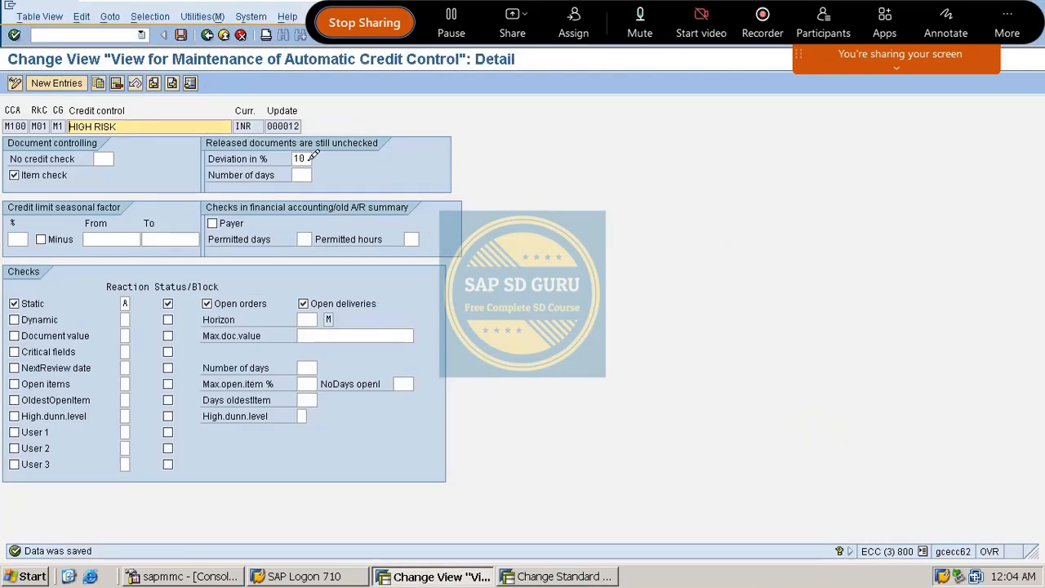
- Highlight the 10 in Deviation in % and sketch notes about it on screen
double_click(300, 158)
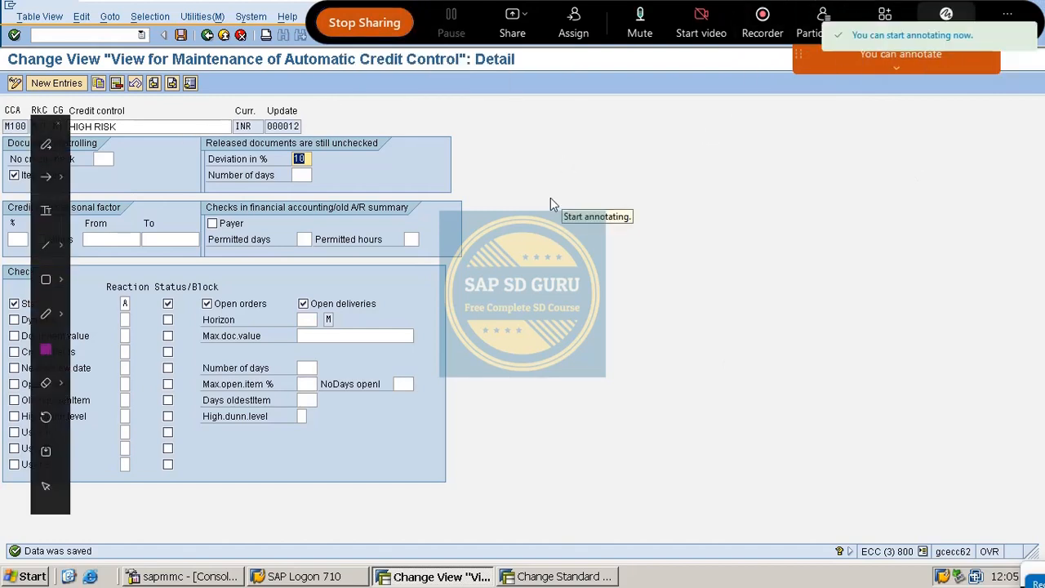
mouse_move(549, 201)
mouse_down()
mouse_move(611, 221)
mouse_move(545, 244)
mouse_up()
mouse_move(643, 179)
mouse_down()
mouse_move(648, 224)
mouse_move(653, 182)
mouse_move(659, 260)
mouse_up()
mouse_move(707, 175)
mouse_down()
mouse_move(719, 196)
mouse_move(707, 210)
mouse_up()
drag(734, 172, 747, 209)
mouse_move(760, 162)
mouse_down()
mouse_move(767, 196)
mouse_move(769, 160)
mouse_up()
mouse_move(571, 282)
mouse_down()
mouse_move(577, 330)
mouse_move(625, 323)
mouse_up()
mouse_move(708, 263)
mouse_down()
mouse_move(739, 285)
mouse_move(701, 309)
mouse_up()
drag(747, 261, 768, 303)
mouse_move(785, 263)
mouse_down()
mouse_move(776, 269)
mouse_move(796, 286)
mouse_up()
drag(588, 389, 791, 320)
drag(611, 407, 804, 353)
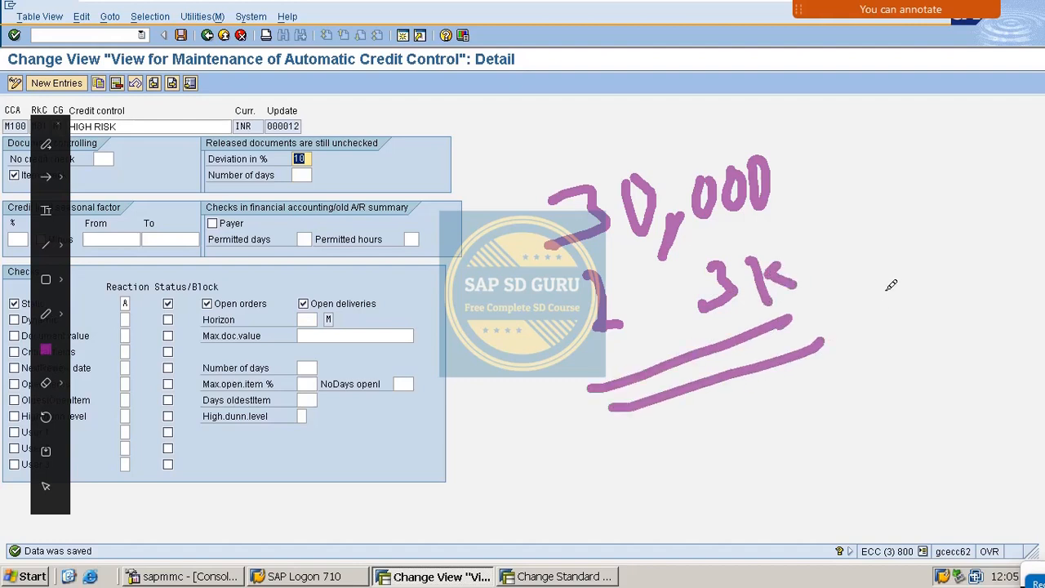
mouse_move(584, 151)
mouse_down()
mouse_move(519, 324)
mouse_move(741, 430)
mouse_move(820, 292)
mouse_move(732, 128)
mouse_move(613, 157)
mouse_up()
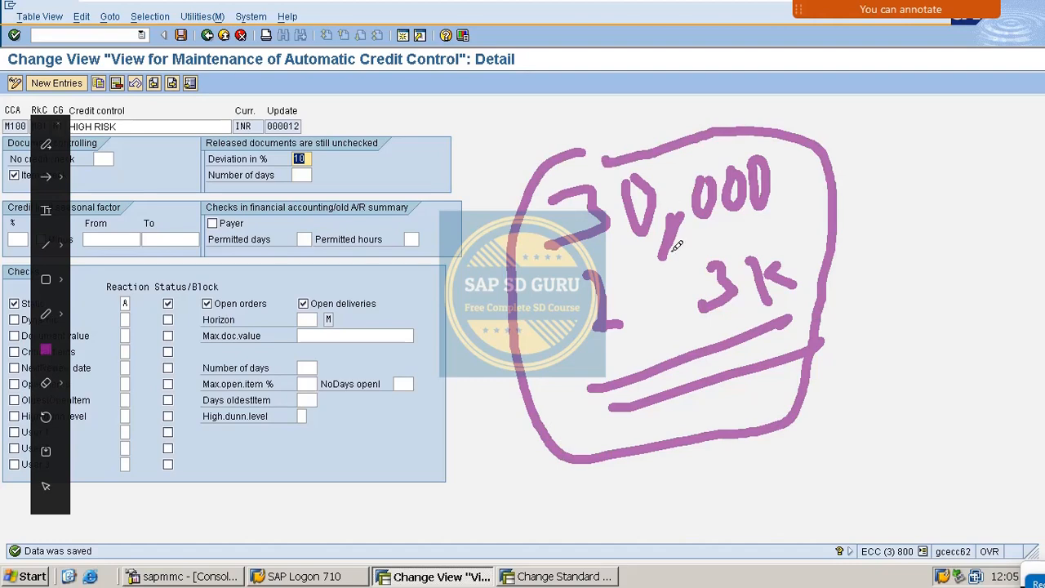
key(Escape)
- Bring the Change Standard Order 12196 window back to the front
key(alt+Tab)
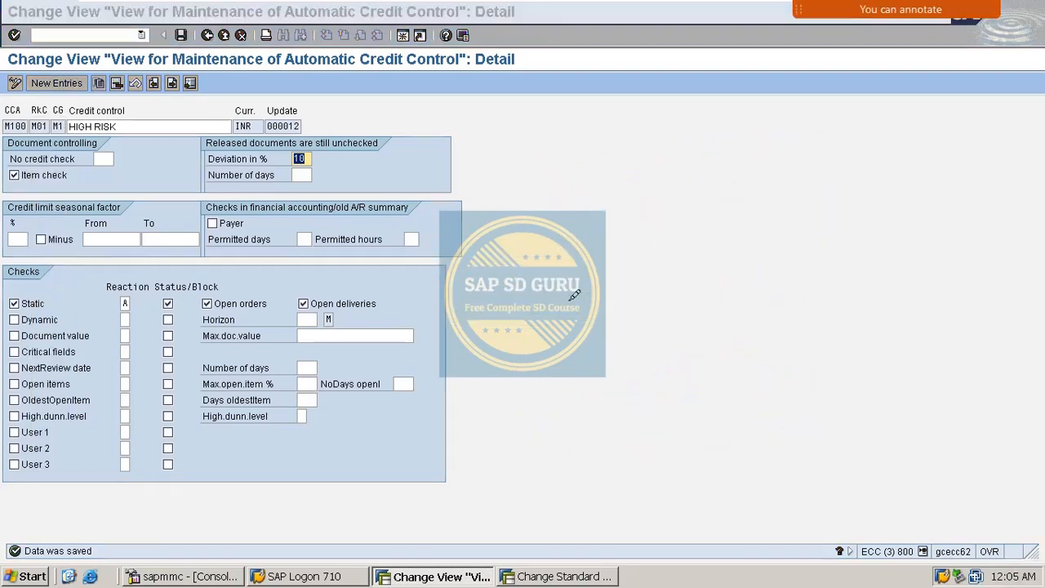
click(443, 565)
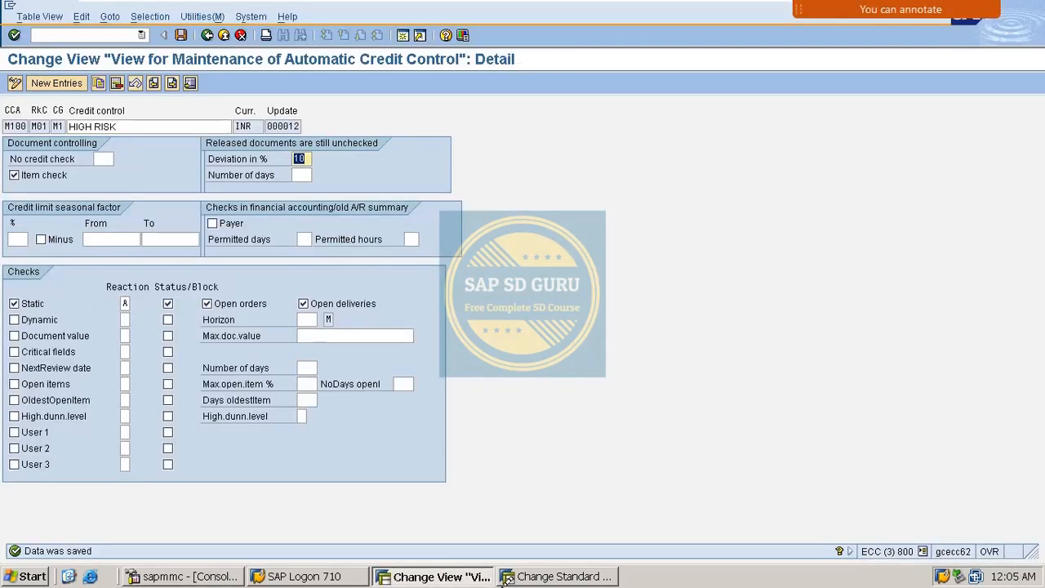
click(558, 577)
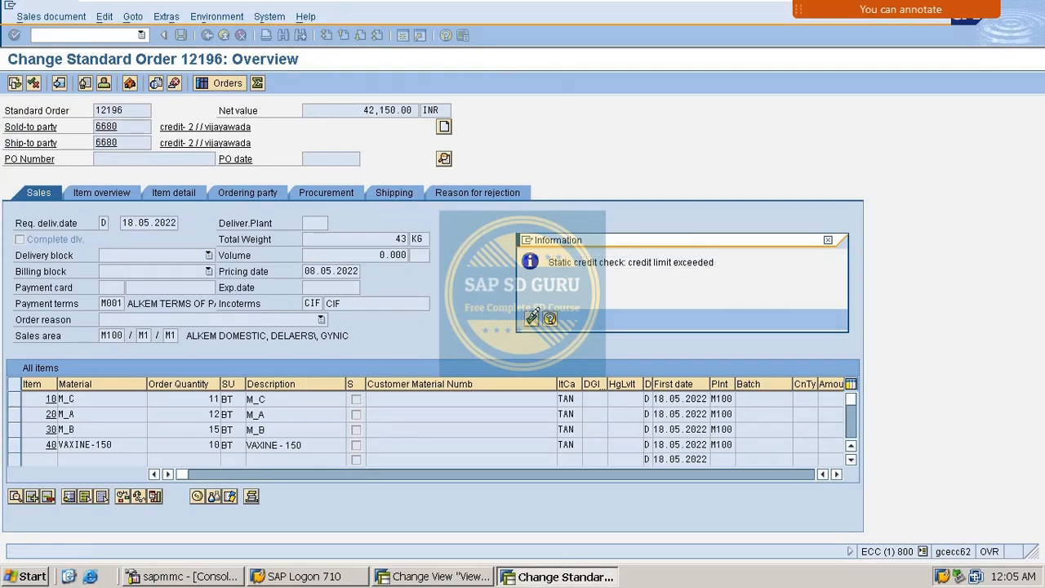
- Dismiss the credit-limit message, reload order 12196 unchanged, and highlight its 39,150.00 net value
click(532, 319)
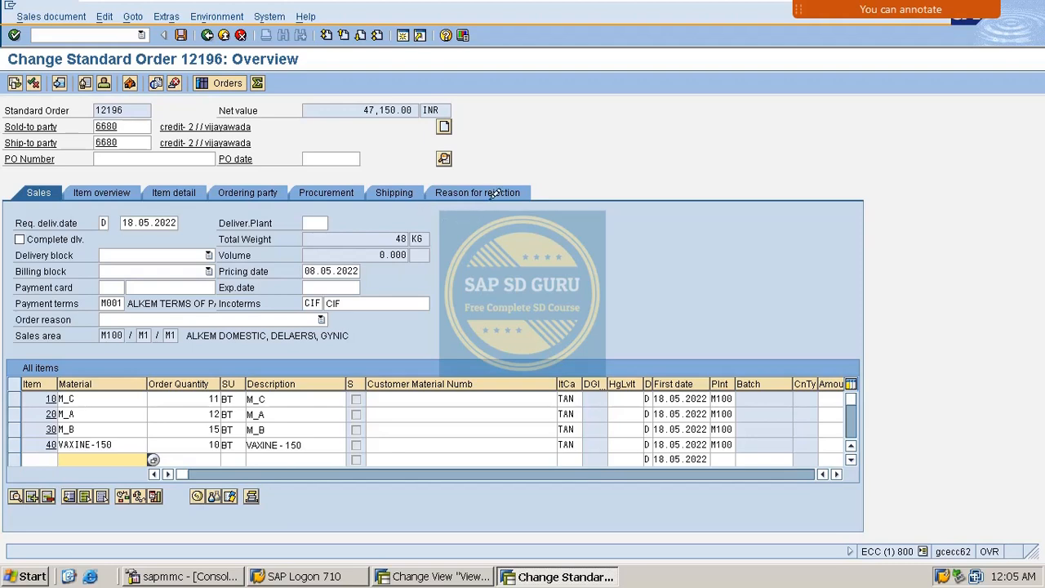
key(alt+Tab)
key(alt+Tab)
key(alt+Tab)
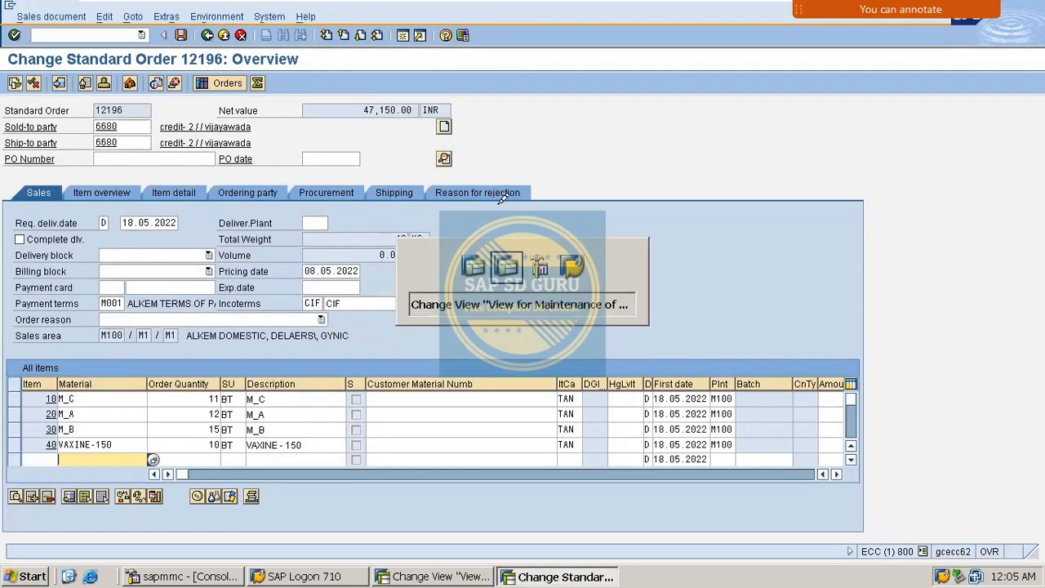
key(alt+Tab)
key(alt+Tab)
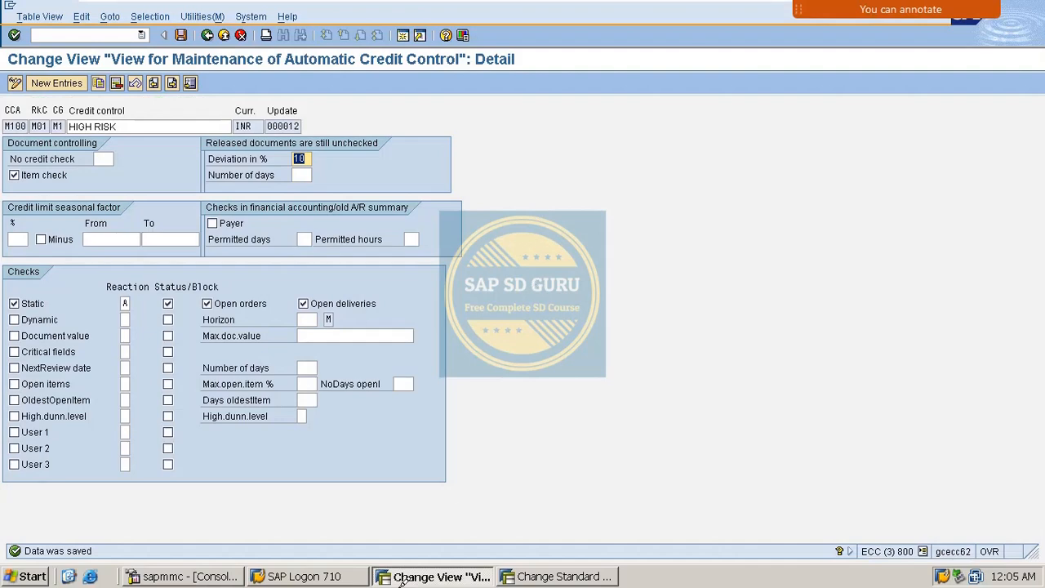
key(alt+Tab)
key(alt+Tab)
key(alt+Tab)
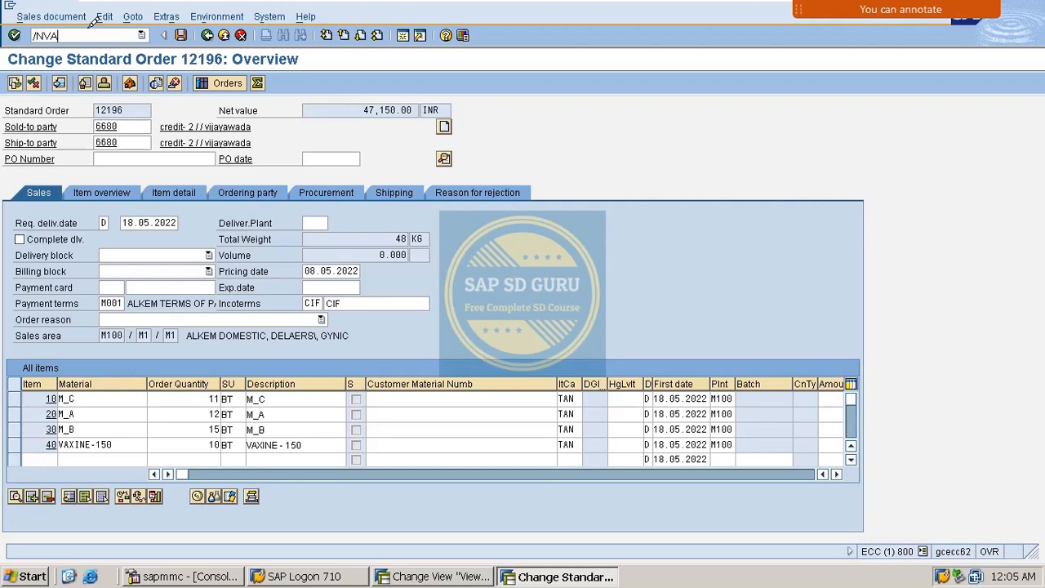
key(Return)
key(Return)
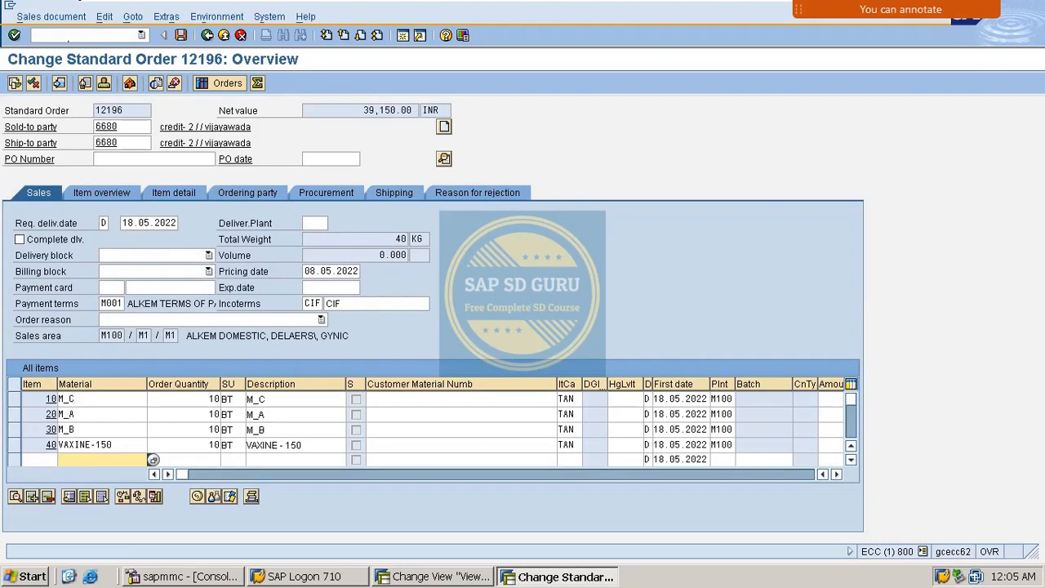
drag(362, 109, 415, 109)
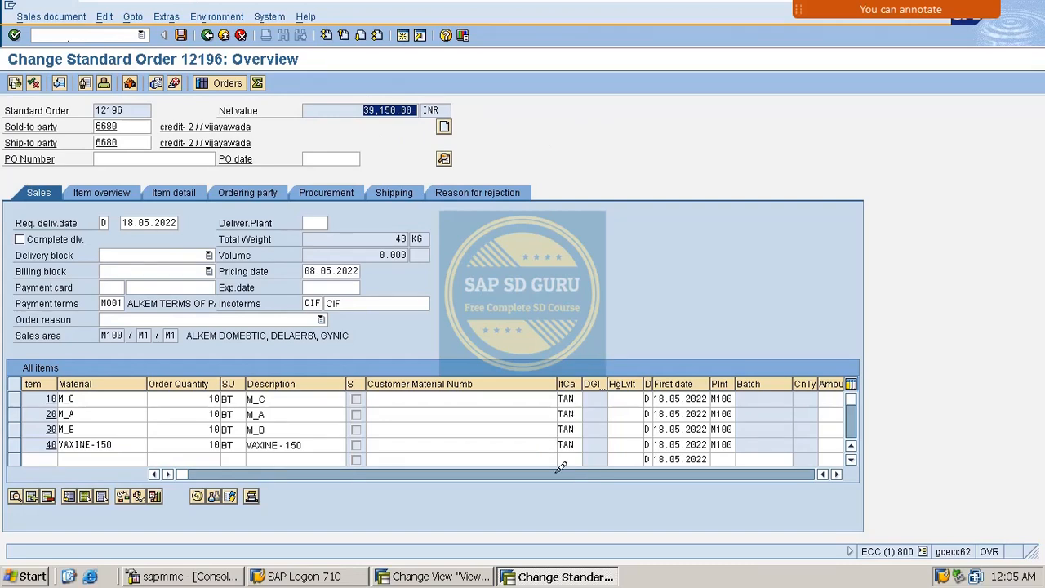
key(alt+Tab)
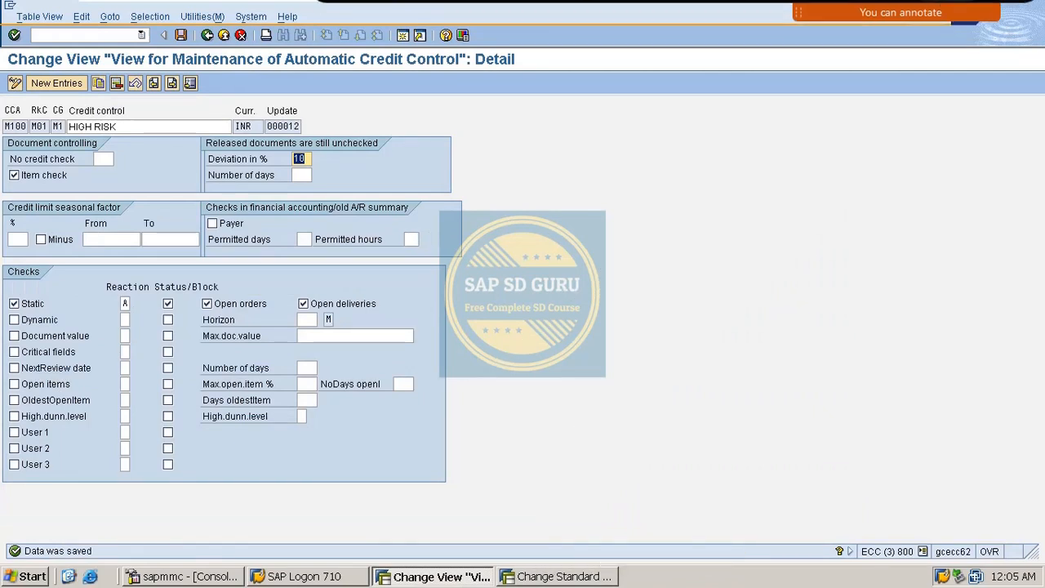
- Annotate on screen the 39,150 order value with its 10% deviation, 3915, beneath it
mouse_move(975, 7)
click(957, 23)
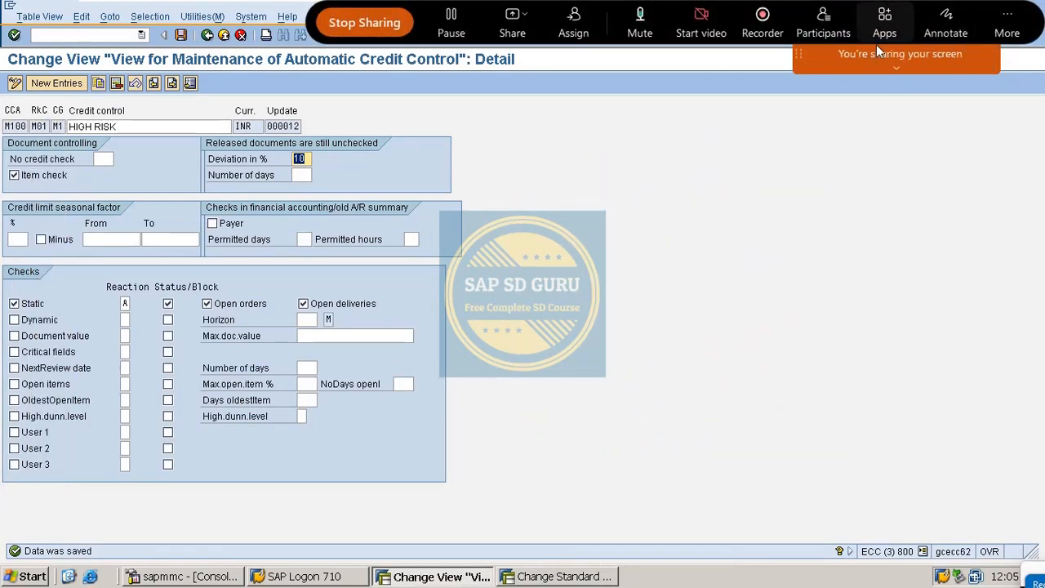
click(955, 25)
mouse_move(582, 165)
mouse_down()
mouse_move(684, 163)
mouse_move(726, 219)
mouse_up()
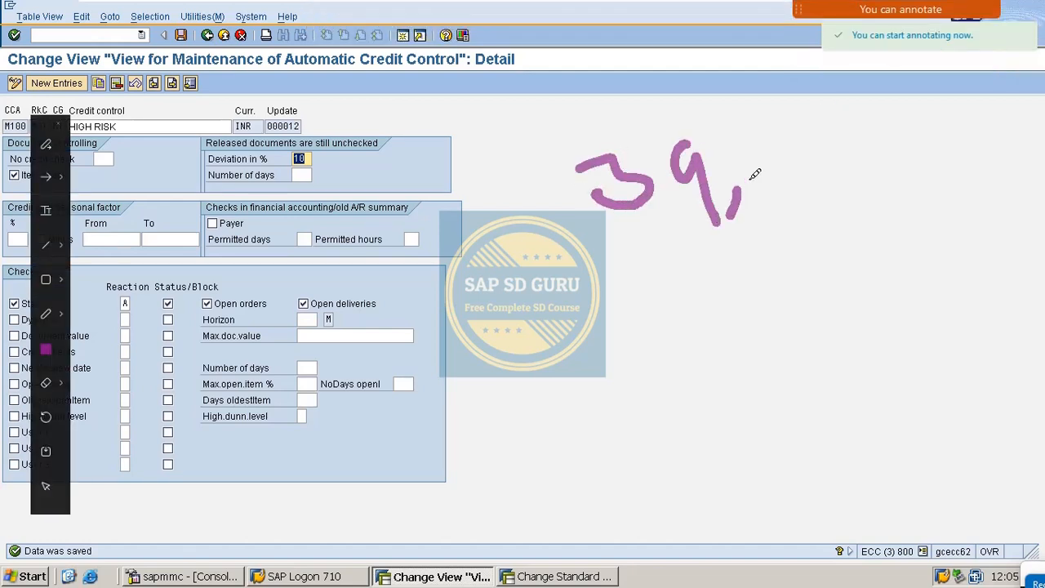
drag(745, 145, 772, 189)
drag(813, 133, 813, 168)
drag(815, 133, 840, 129)
drag(813, 168, 808, 205)
mouse_move(886, 131)
mouse_down()
mouse_move(863, 167)
mouse_move(883, 135)
mouse_up()
mouse_move(731, 259)
mouse_down()
mouse_move(759, 253)
mouse_move(725, 286)
mouse_up()
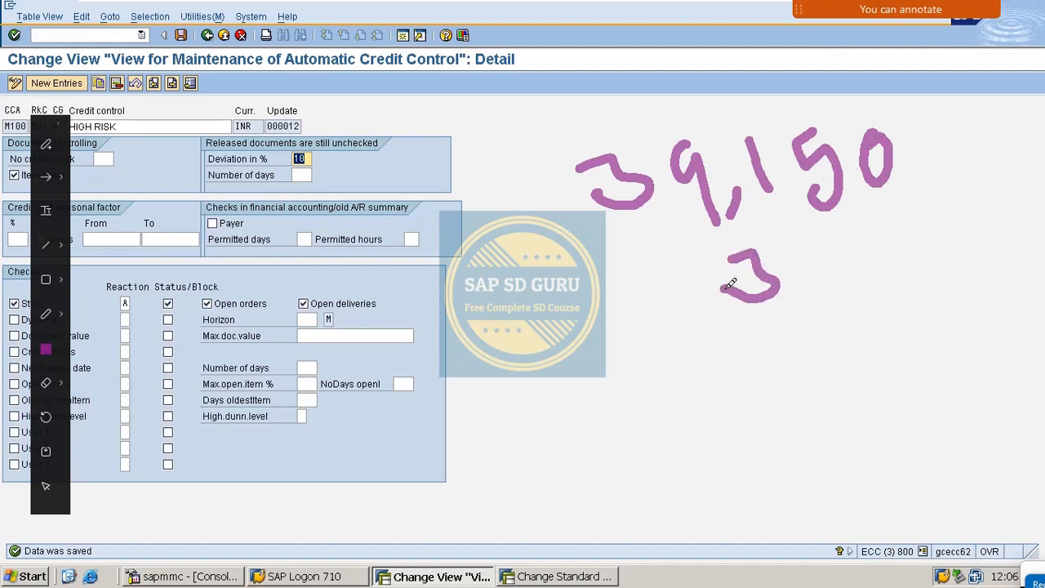
drag(803, 253, 838, 318)
drag(870, 228, 873, 276)
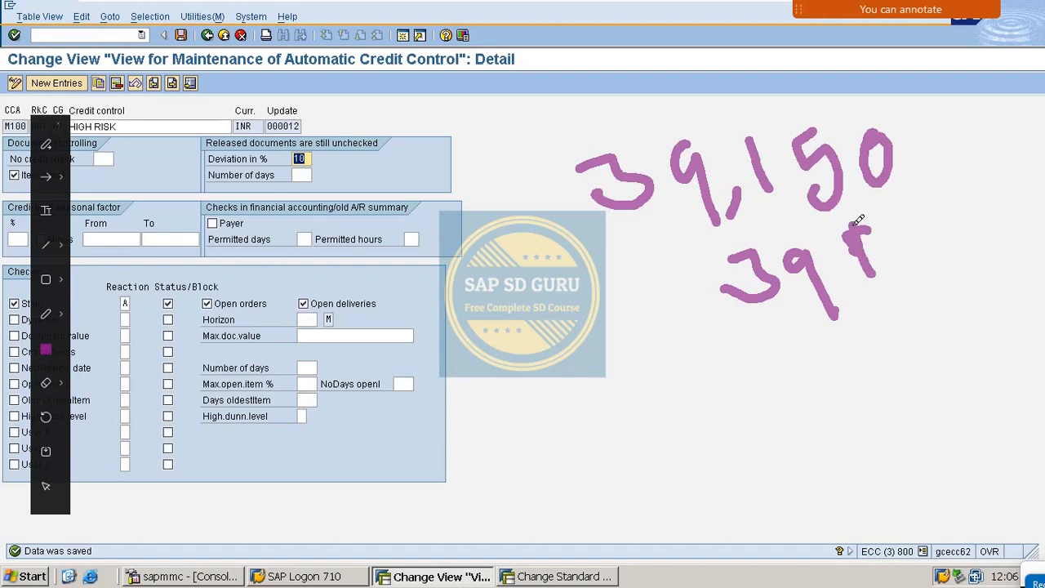
mouse_move(910, 203)
mouse_down()
mouse_move(916, 219)
mouse_move(880, 269)
mouse_up()
mouse_move(694, 396)
mouse_down()
mouse_move(1023, 279)
mouse_move(995, 303)
mouse_move(991, 363)
mouse_move(976, 368)
mouse_up()
- Write and underline the sum of the two figures, then switch to the SAP Management Console
mouse_move(1019, 304)
mouse_down()
mouse_move(927, 371)
mouse_move(920, 361)
mouse_move(882, 390)
mouse_move(872, 356)
mouse_up()
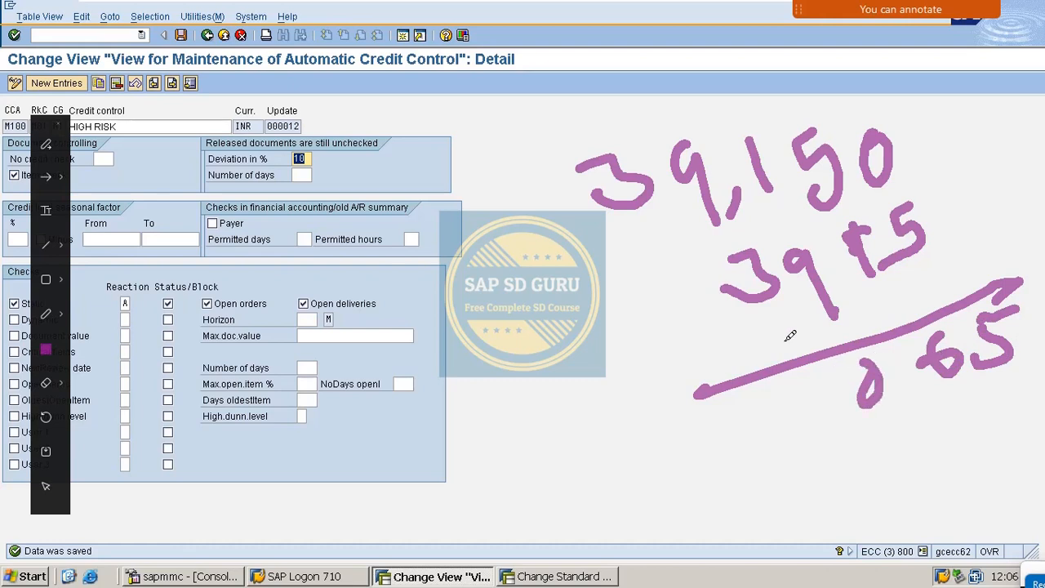
drag(774, 316, 784, 356)
click(776, 417)
mouse_move(781, 411)
mouse_down()
mouse_move(785, 478)
mouse_move(753, 456)
mouse_up()
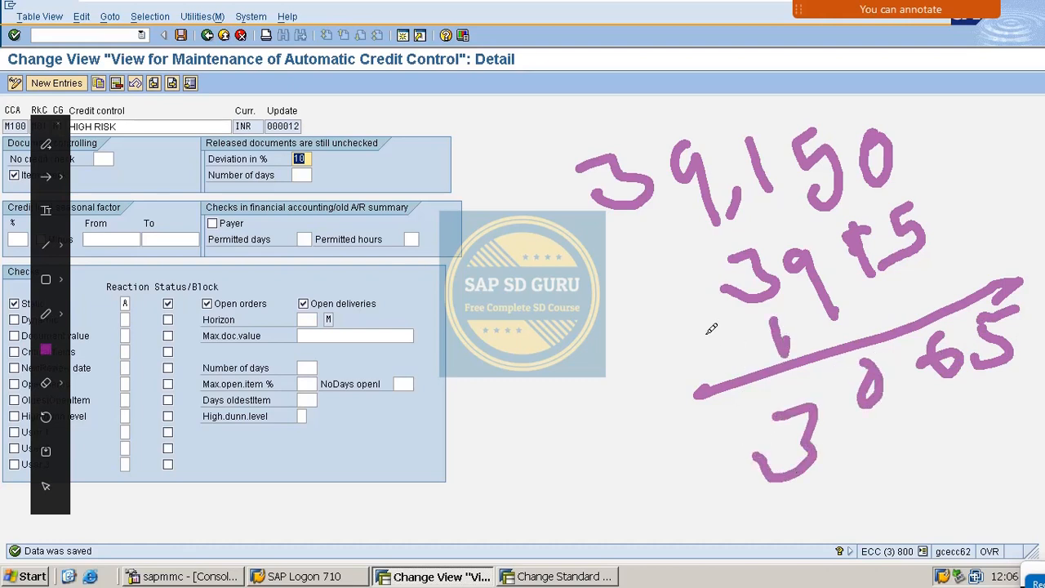
drag(707, 326, 715, 371)
mouse_move(692, 441)
mouse_down()
mouse_move(723, 466)
mouse_move(739, 526)
mouse_up()
drag(736, 540, 1043, 405)
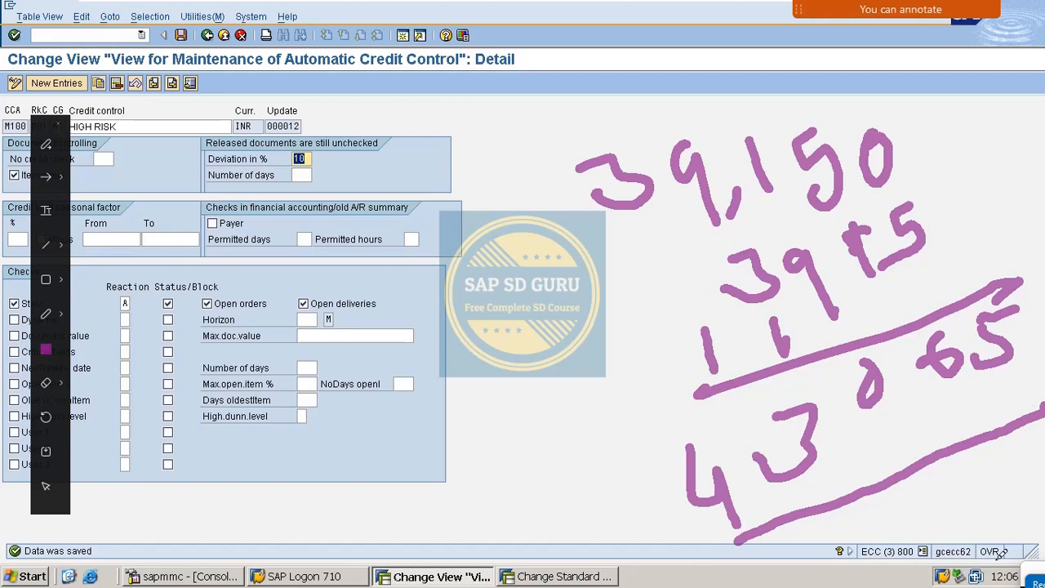
drag(854, 480, 849, 515)
key(Escape)
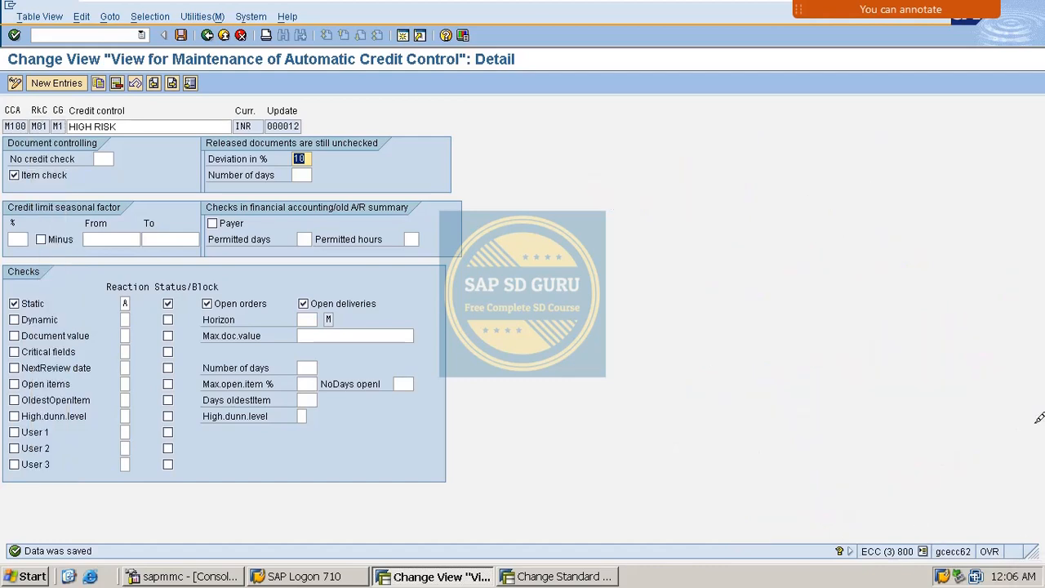
key(alt+Tab)
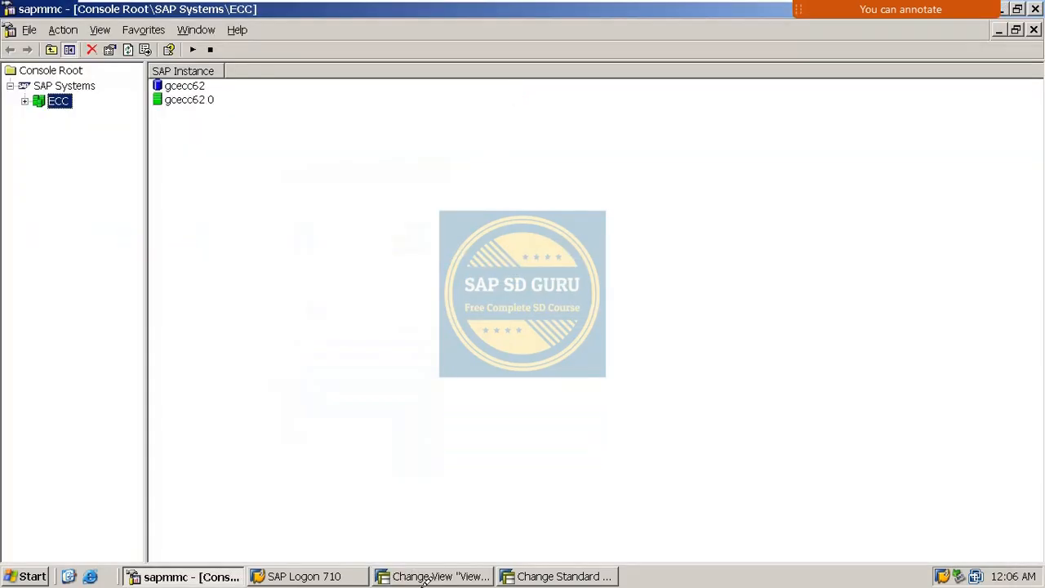
- Change order 12196's item 20 to 12 and item 30 to 15, triggering the static credit-limit warning
click(567, 575)
click(185, 416)
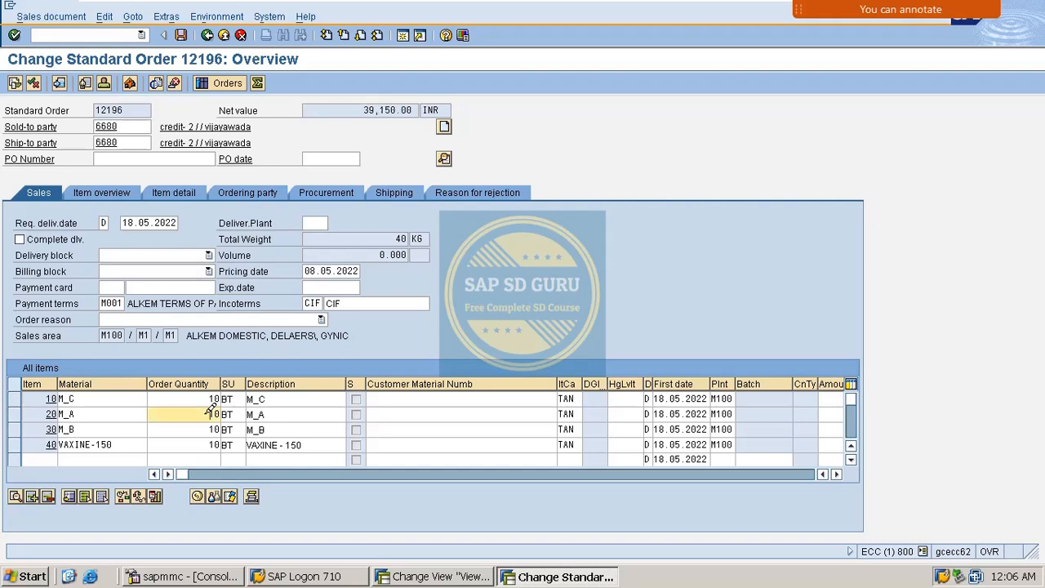
key(BackSpace)
text(2)
key(Return)
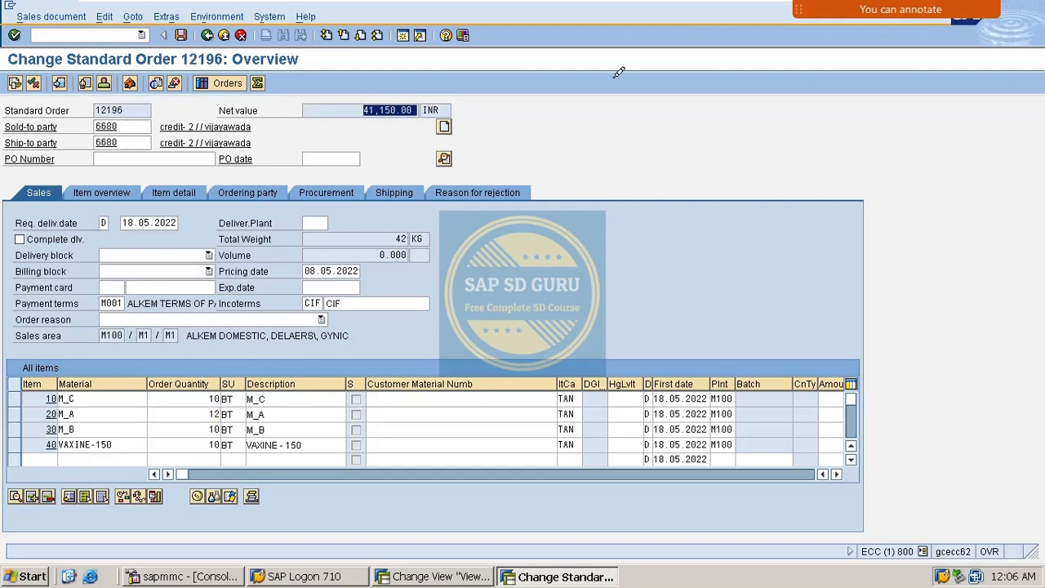
double_click(214, 428)
text(15)
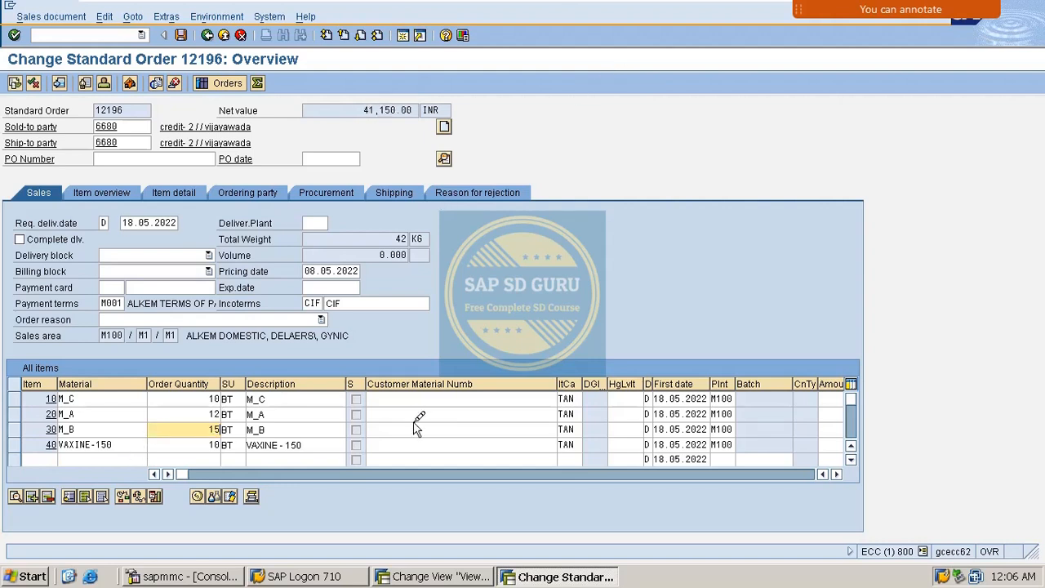
key(Return)
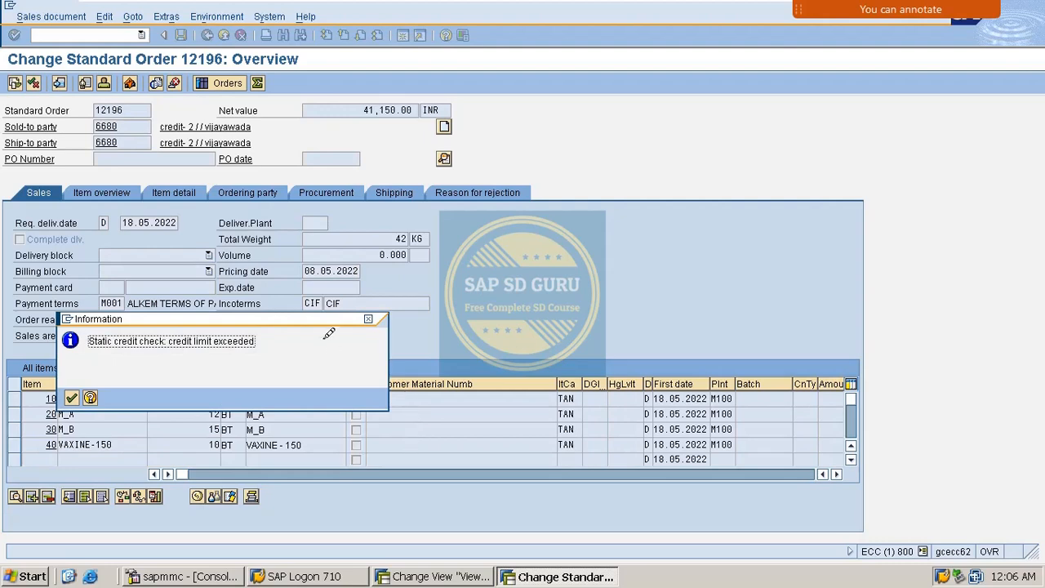
drag(329, 318, 751, 219)
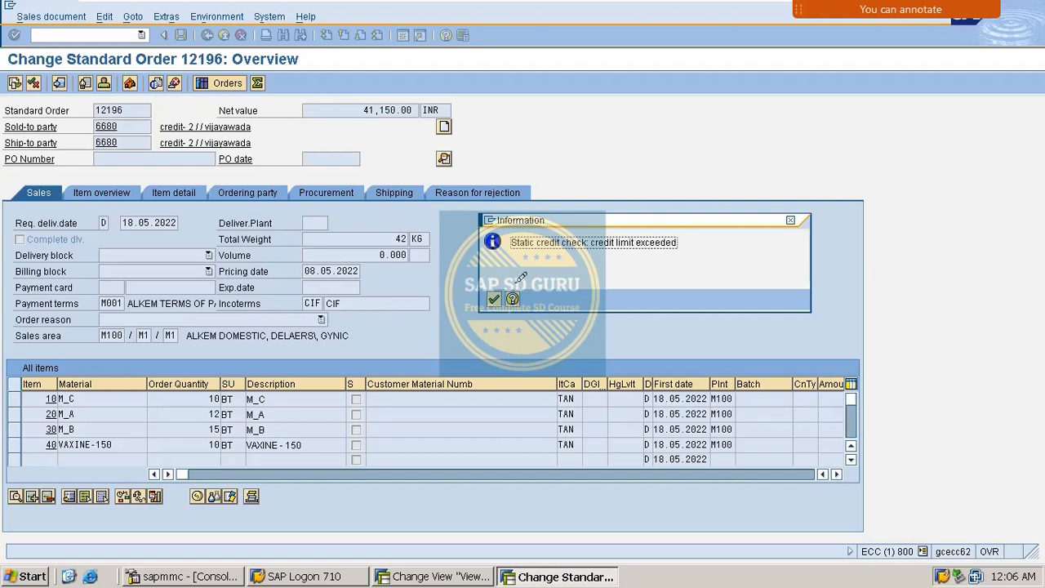
drag(511, 243, 763, 249)
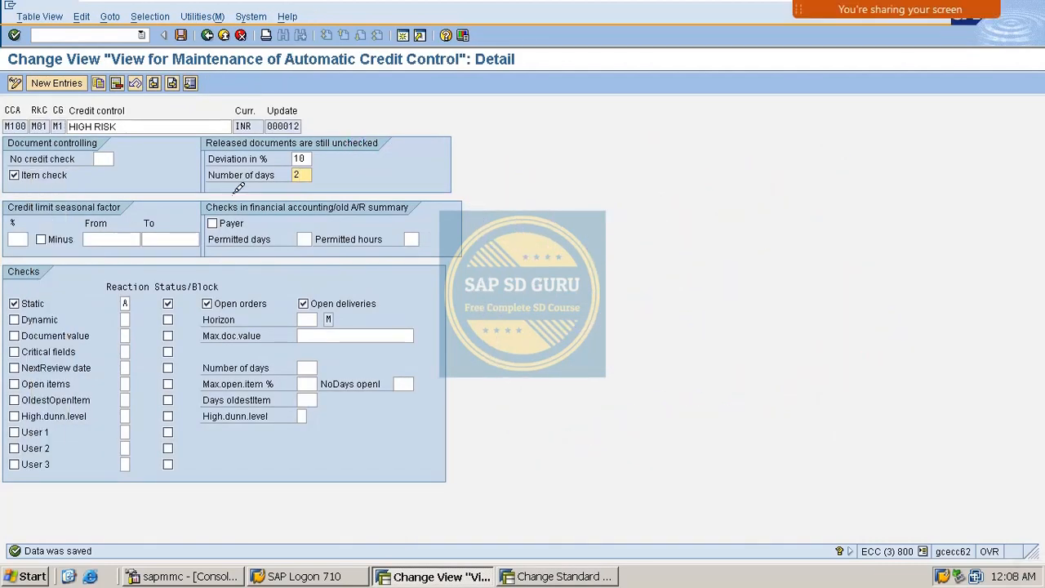
mouse_move(897, 8)
click(940, 31)
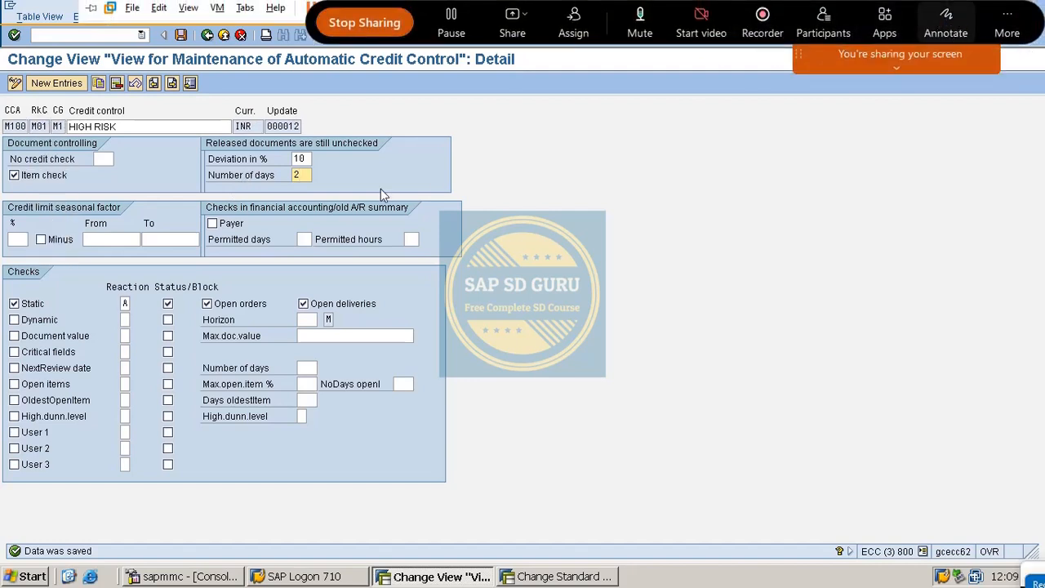
drag(331, 172, 391, 151)
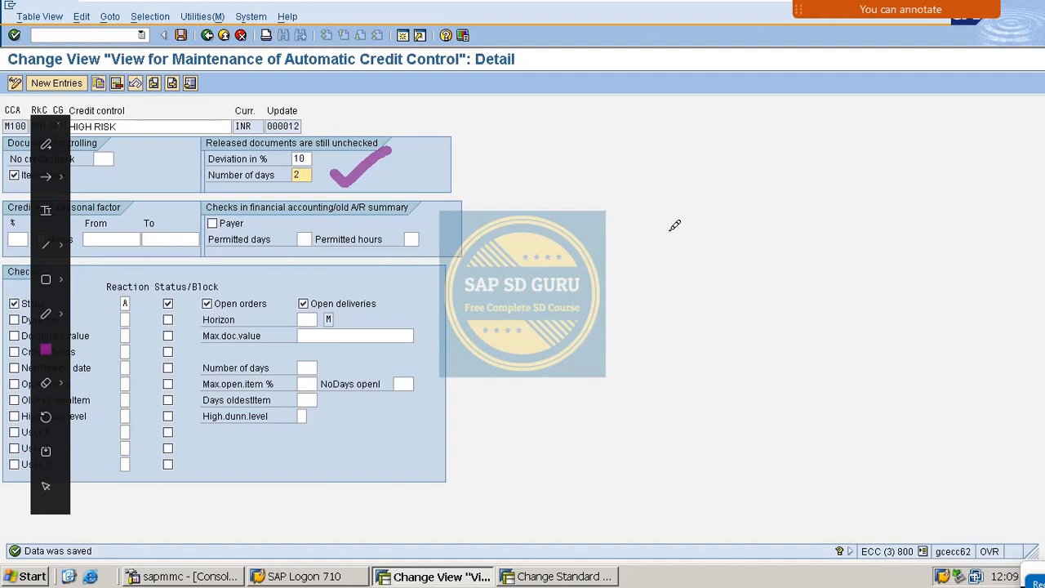
mouse_move(524, 190)
mouse_down()
mouse_move(586, 160)
mouse_move(639, 235)
mouse_up()
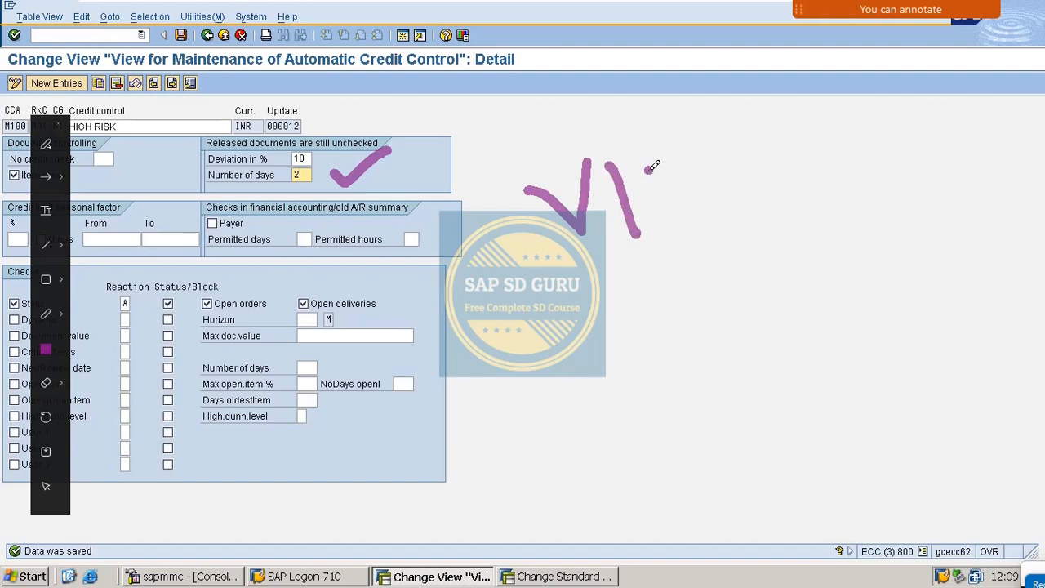
mouse_move(652, 169)
mouse_down()
mouse_move(672, 216)
mouse_move(714, 155)
mouse_move(782, 186)
mouse_up()
mouse_move(786, 125)
mouse_down()
mouse_move(816, 112)
mouse_move(773, 189)
mouse_up()
drag(623, 274, 808, 196)
drag(663, 284, 854, 203)
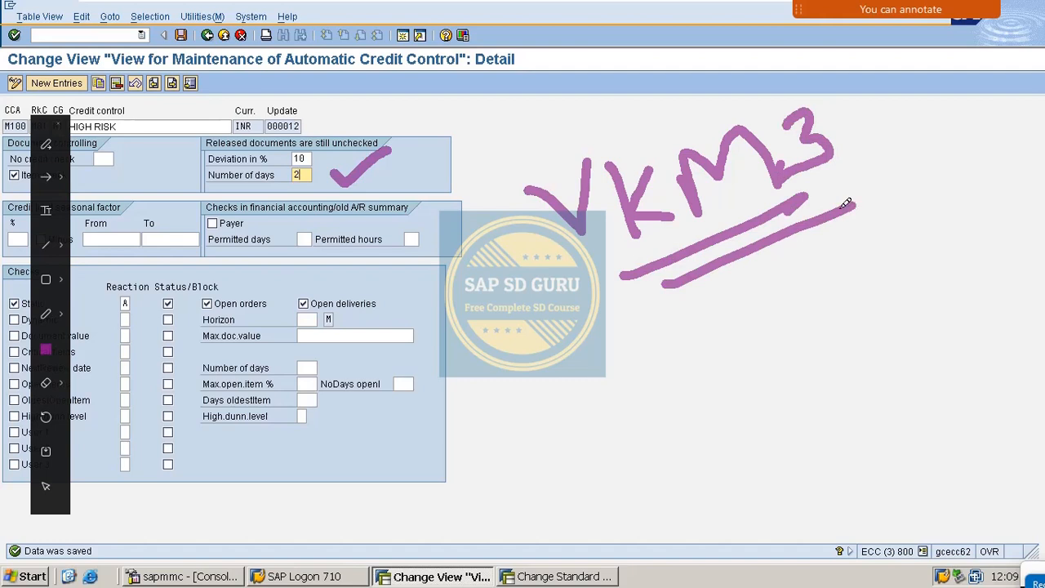
drag(512, 370, 531, 412)
mouse_move(549, 371)
mouse_down()
mouse_move(563, 394)
mouse_move(551, 375)
mouse_up()
drag(592, 361, 593, 389)
mouse_move(647, 340)
mouse_down()
mouse_move(653, 352)
mouse_move(636, 387)
mouse_move(704, 330)
mouse_move(695, 352)
mouse_up()
mouse_move(535, 459)
mouse_down()
mouse_move(722, 366)
mouse_move(773, 369)
mouse_up()
drag(810, 324, 871, 291)
mouse_move(831, 273)
mouse_down()
mouse_move(856, 282)
mouse_move(869, 326)
mouse_up()
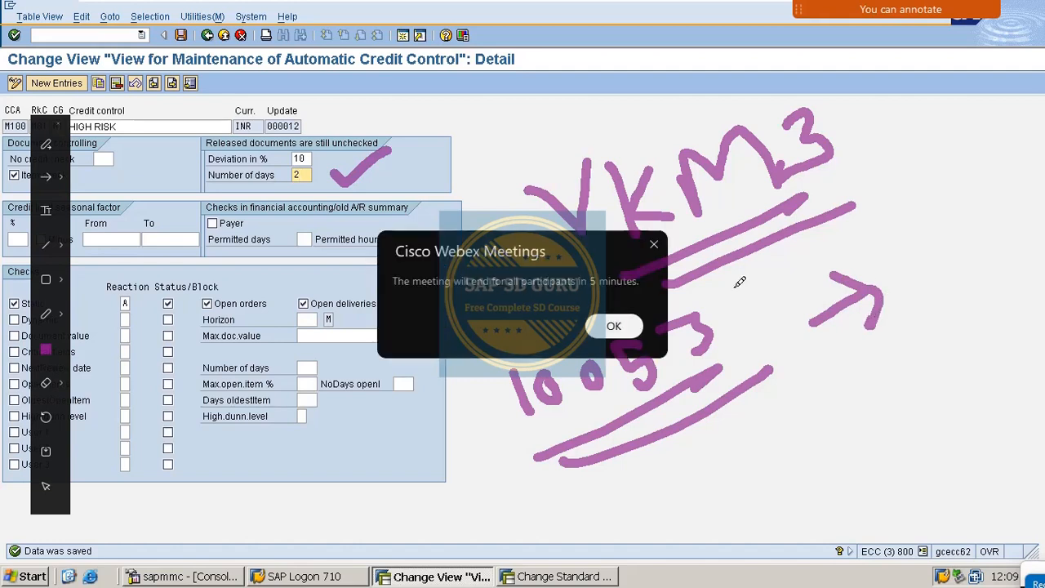
click(654, 245)
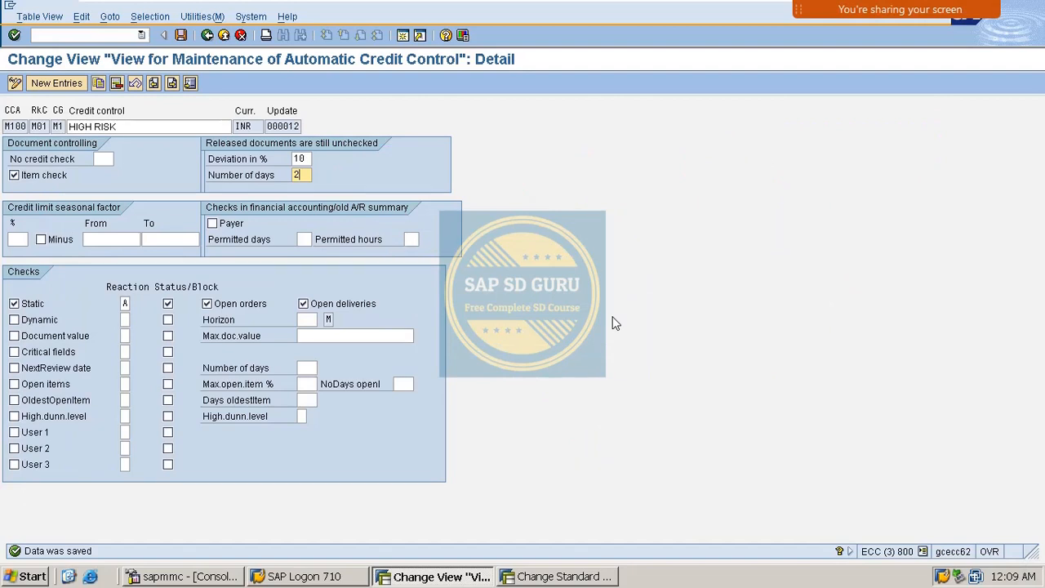